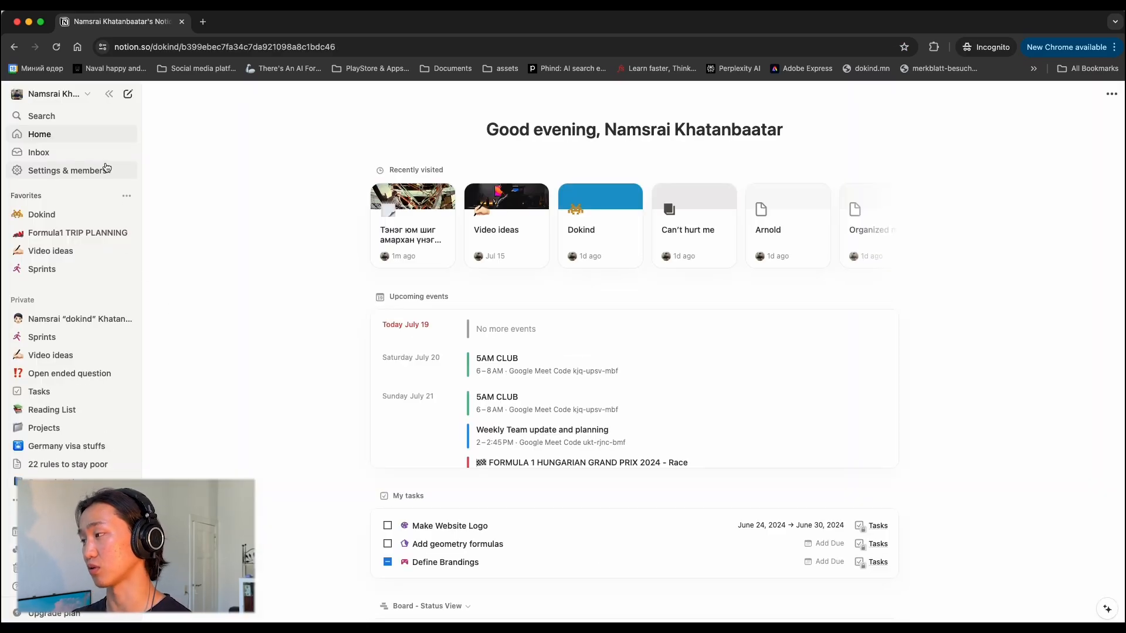
# Step: Create a new page titled with your full name and add a cover image
pyautogui.click(128, 95)
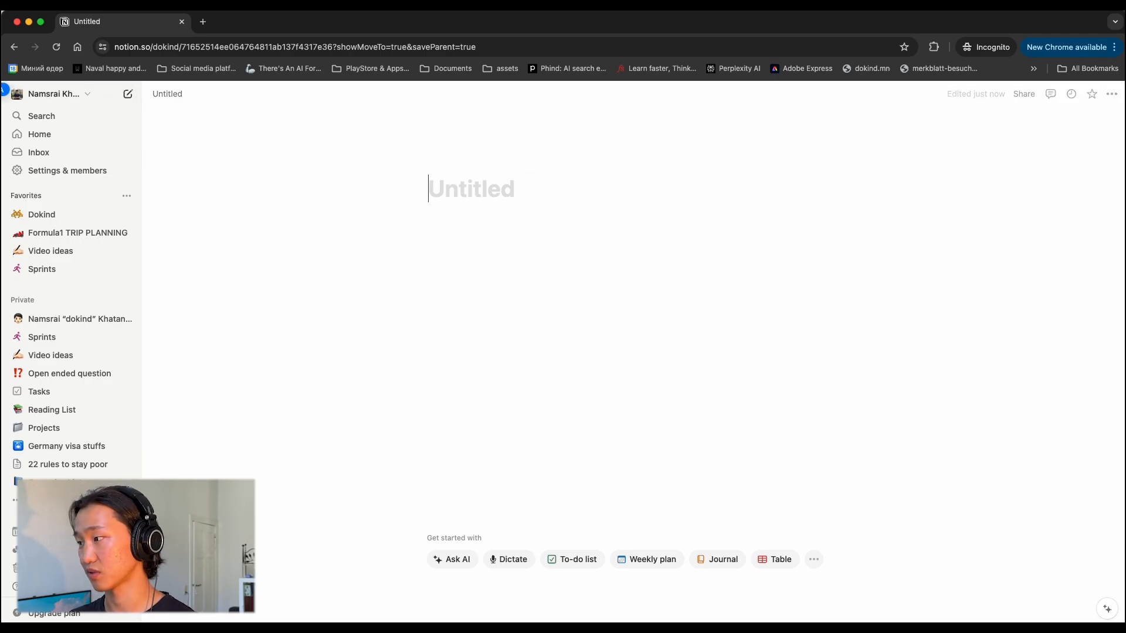
pyautogui.write('Namsrai Khatanbaatar')
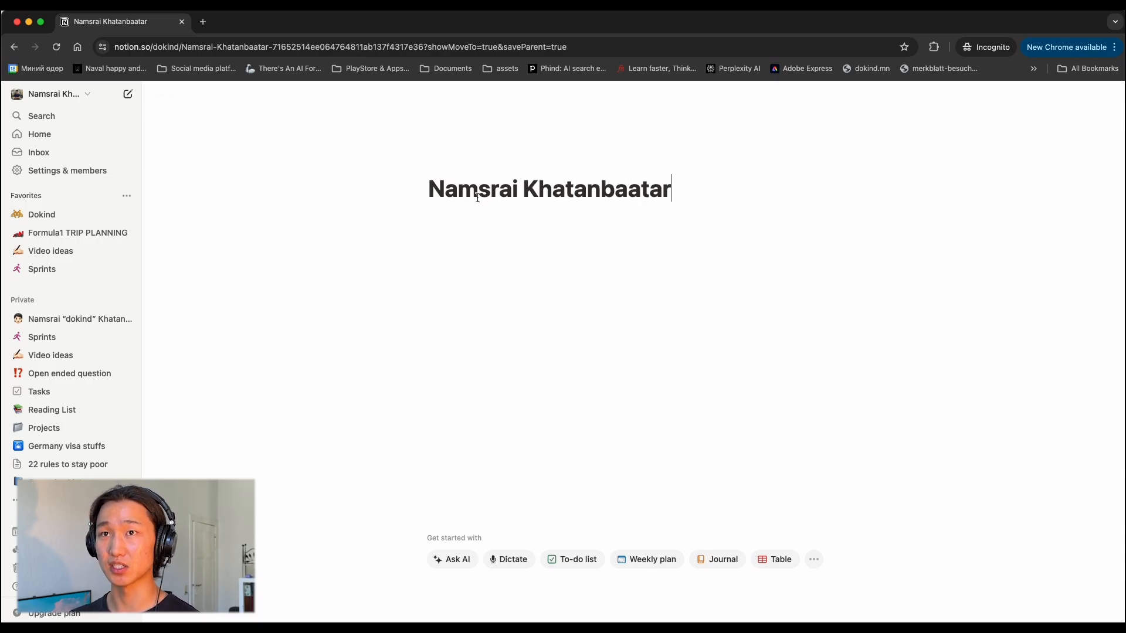
pyautogui.click(502, 163)
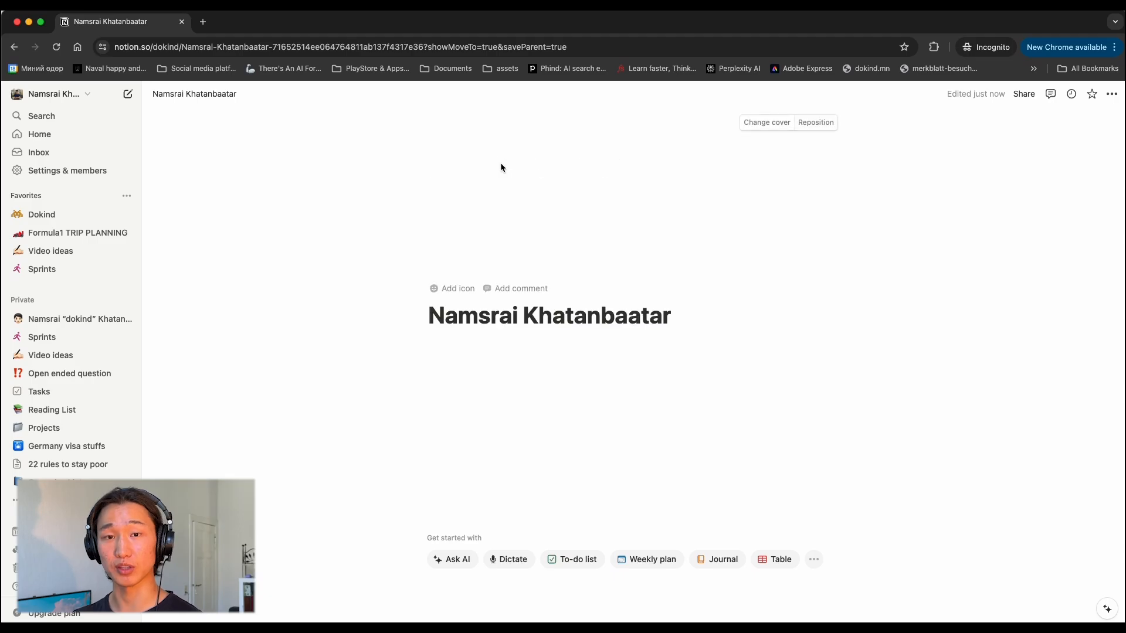
pyautogui.click(788, 128)
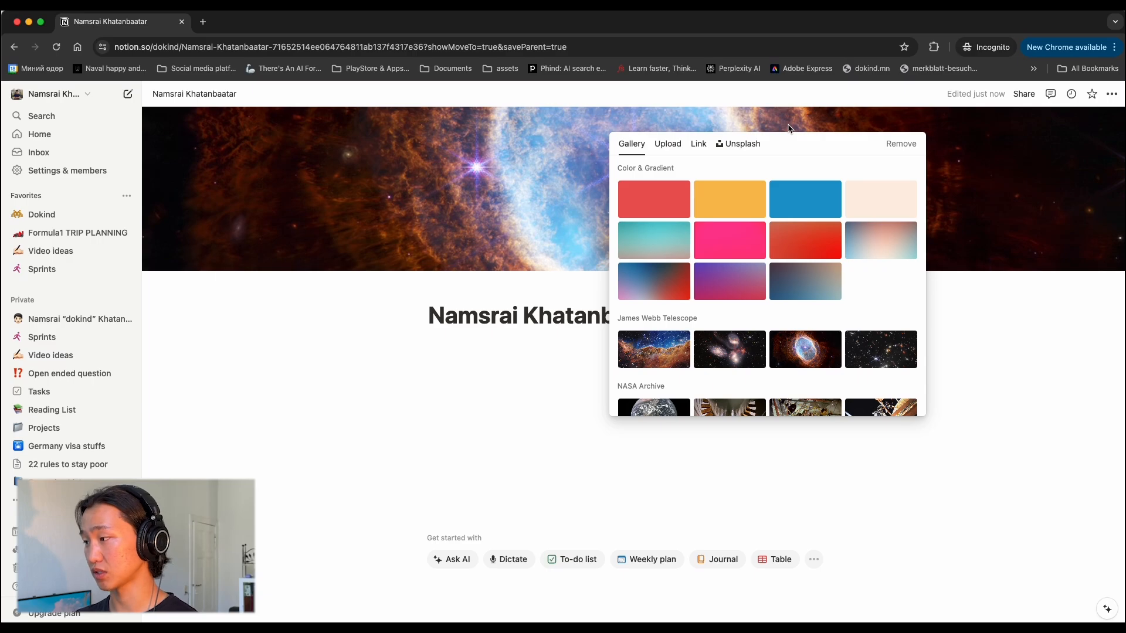
# Step: Replace the cover with the solar eclipse photo from an Unsplash search for 'space'
pyautogui.scroll(-1, 733, 176)
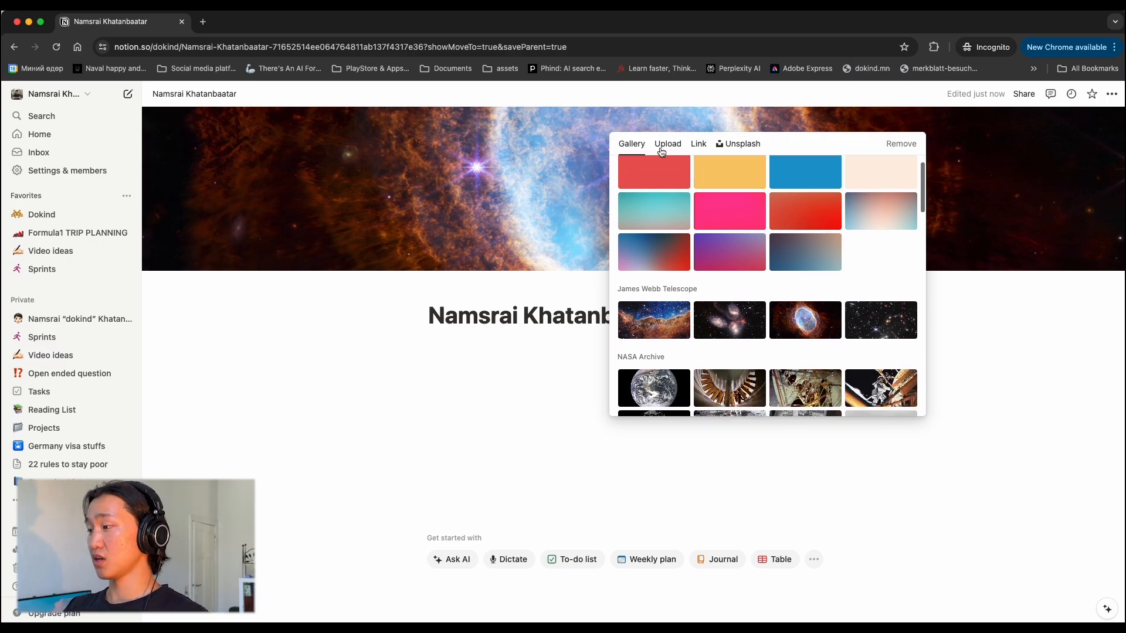
pyautogui.scroll(1, 704, 187)
pyautogui.scroll(-10, 689, 196)
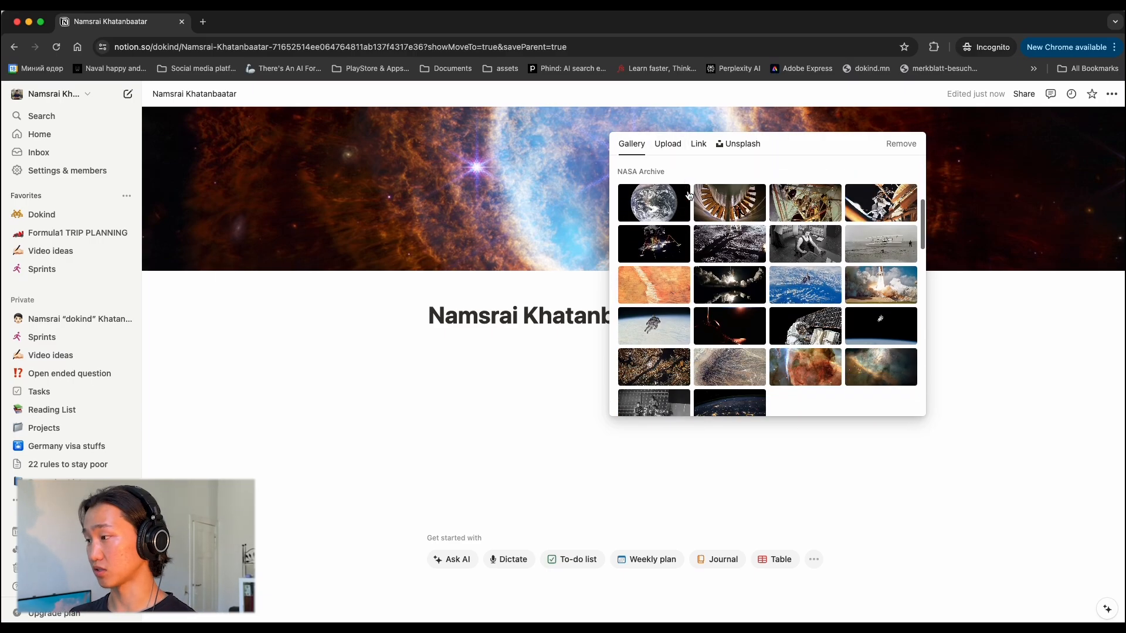
pyautogui.scroll(-10, 689, 195)
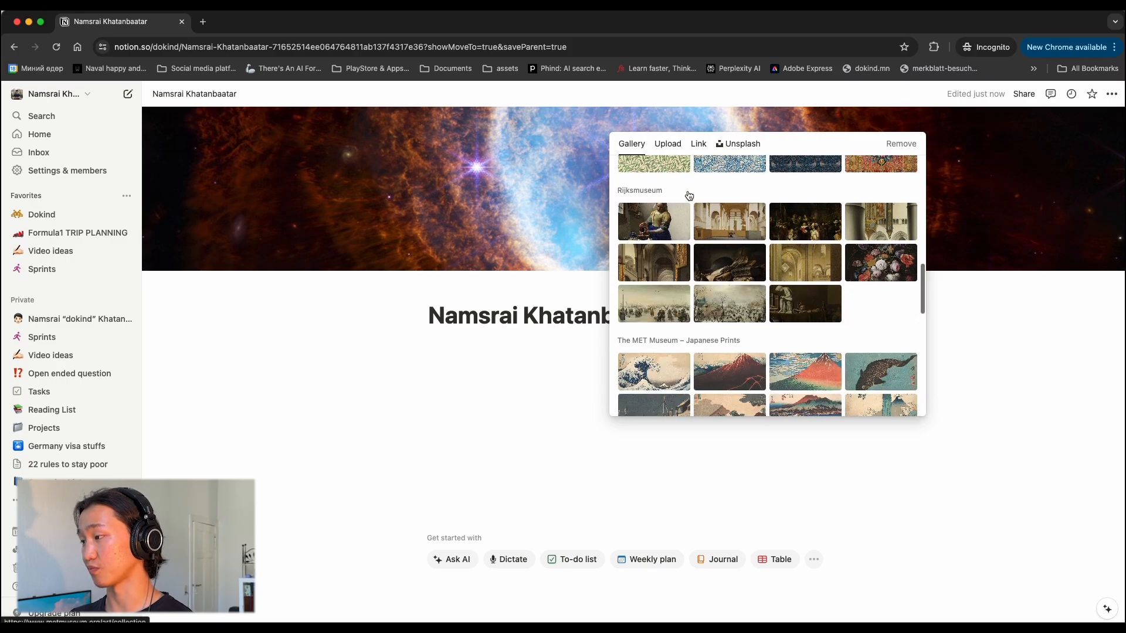
pyautogui.scroll(-5, 689, 195)
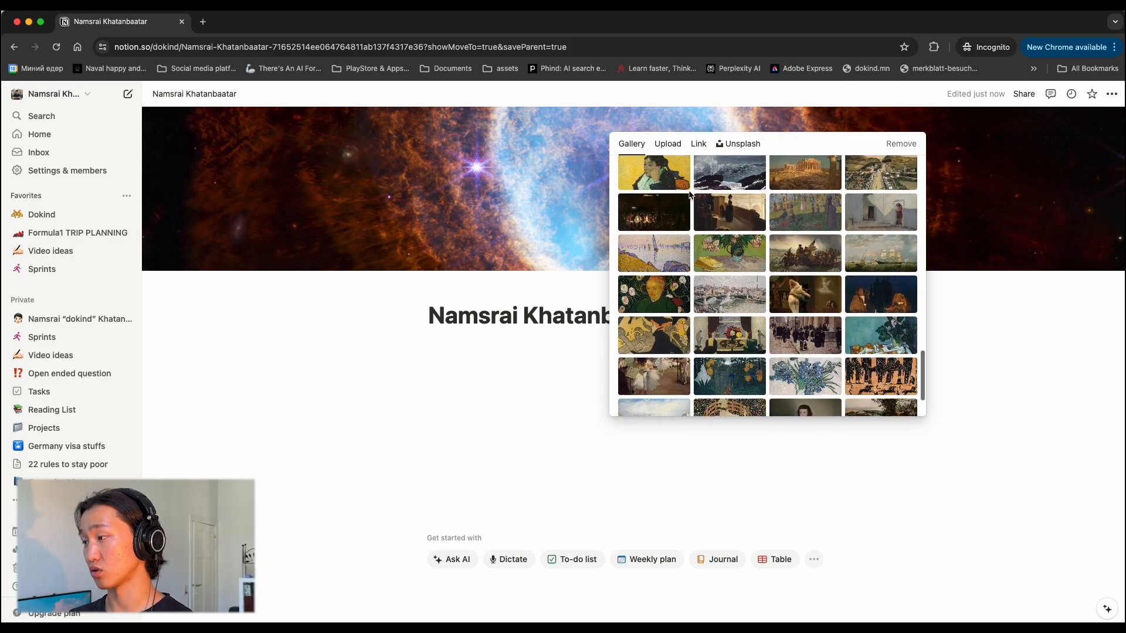
pyautogui.scroll(20, 690, 195)
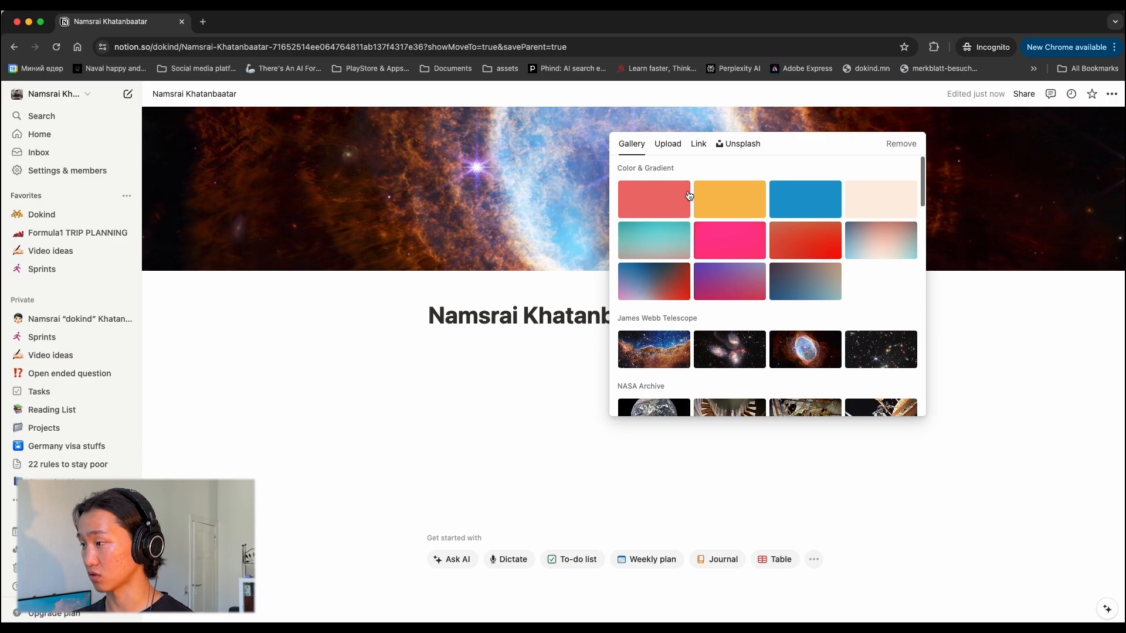
pyautogui.click(738, 143)
pyautogui.write('space')
pyautogui.scroll(-1, 836, 236)
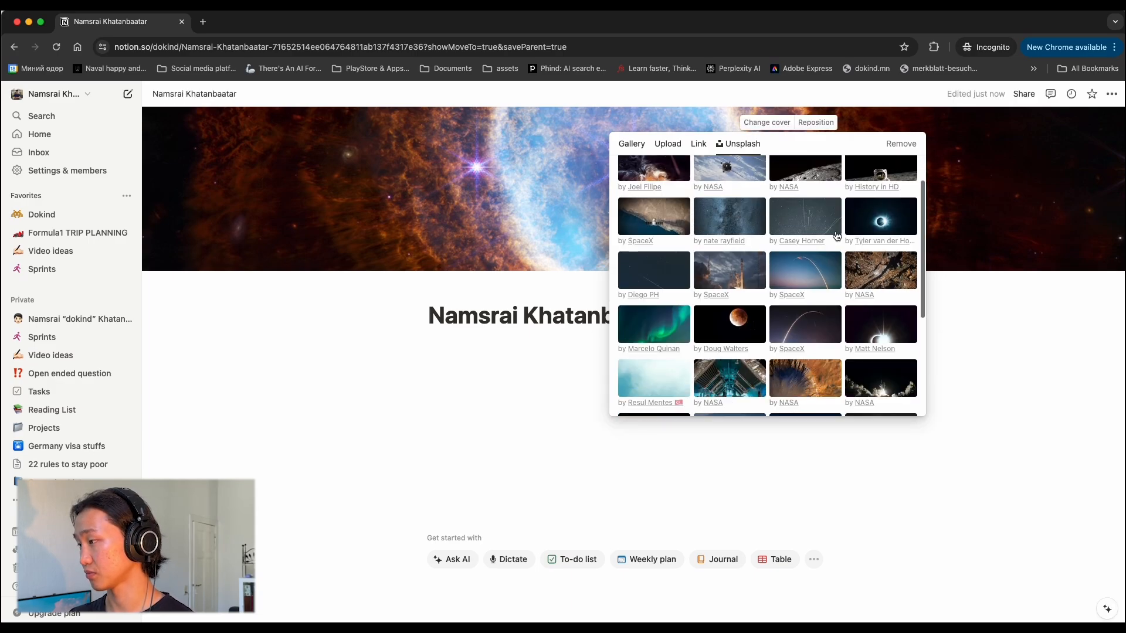
pyautogui.click(870, 227)
pyautogui.click(454, 294)
# Step: Set the page icon to the satellite dish emoji, found by searching 'space'
pyautogui.click(454, 293)
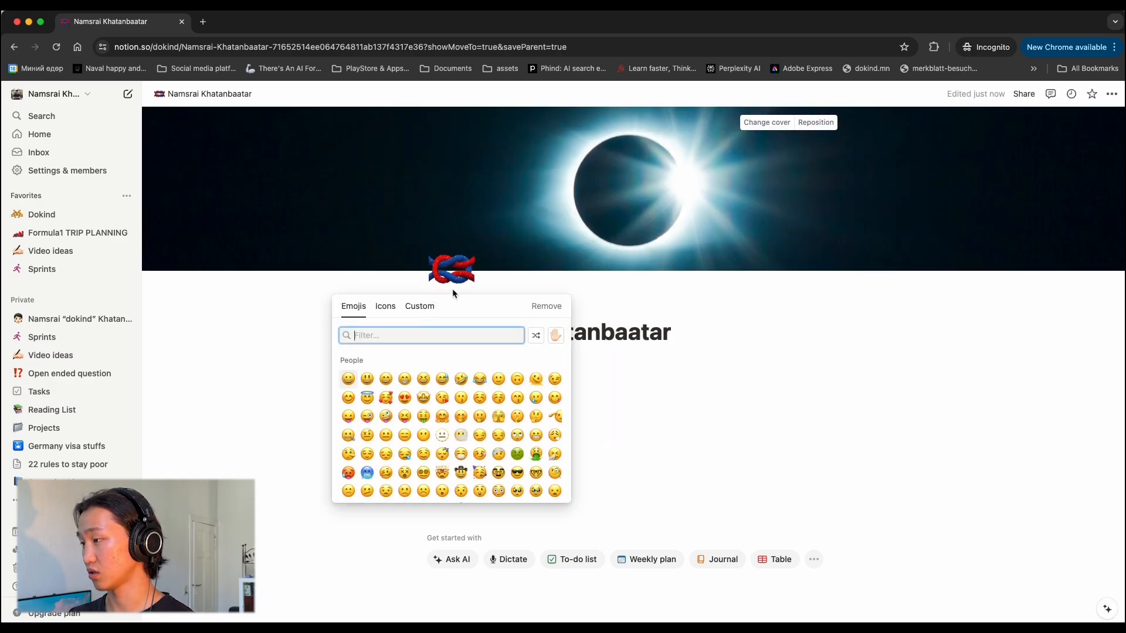
pyautogui.write('space')
pyautogui.click(517, 381)
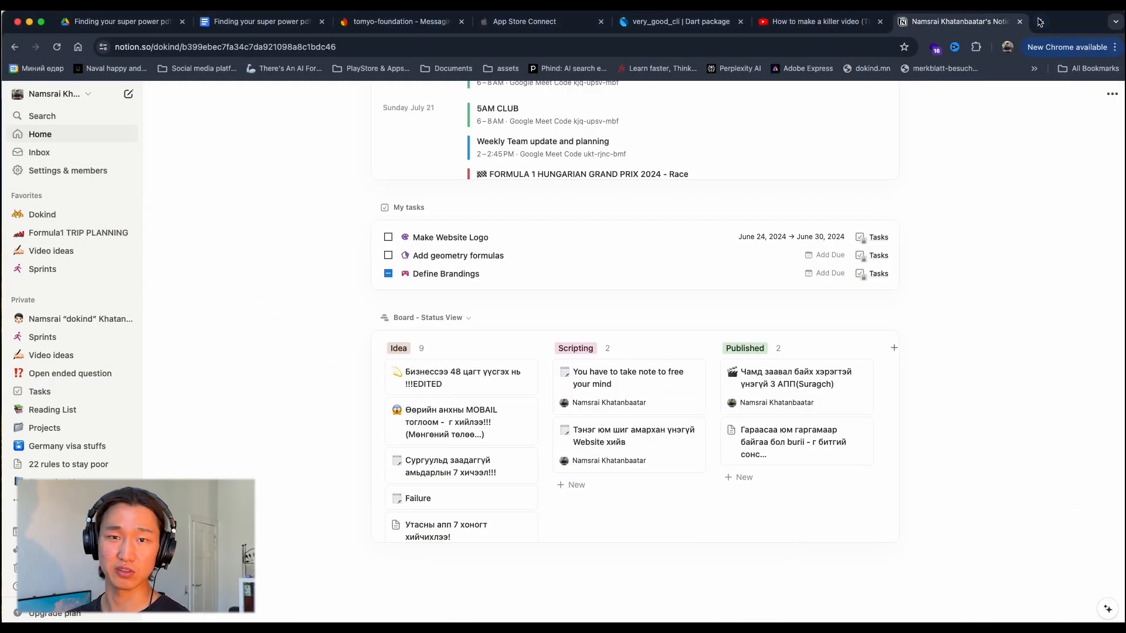
pyautogui.click(1040, 22)
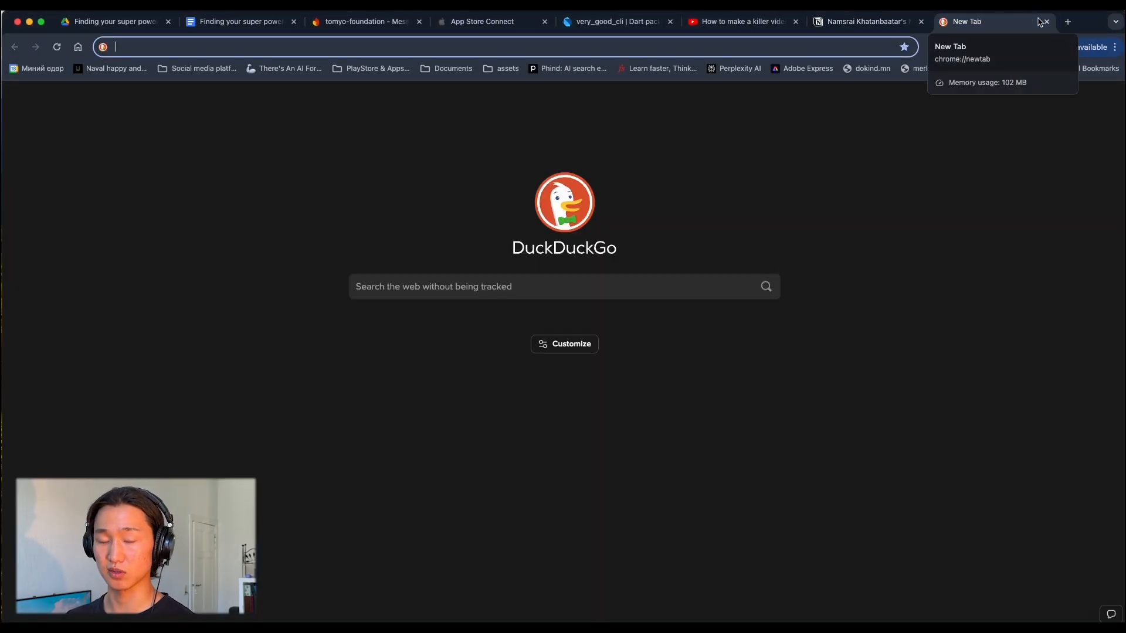
# Step: Load your LinkedIn profile from the 'lin' address-bar suggestion and close the messaging panel
pyautogui.write('lin')
pyautogui.press('Down')
pyautogui.press('Down')
pyautogui.press('Down')
pyautogui.press('Down')
pyautogui.press('Return')
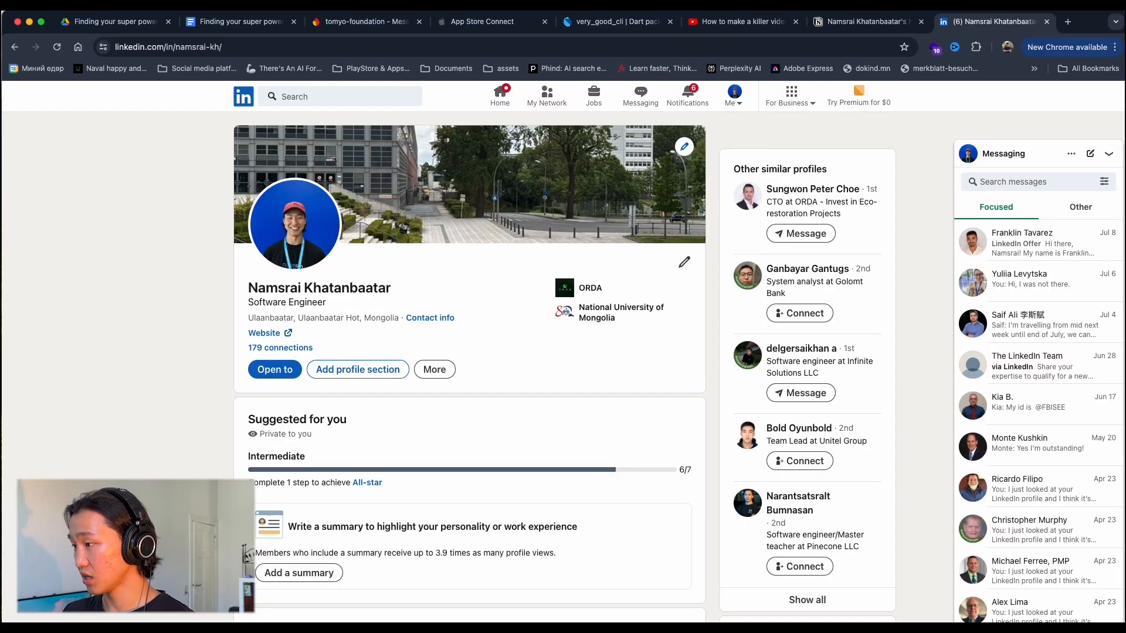
pyautogui.click(1107, 154)
pyautogui.click(742, 105)
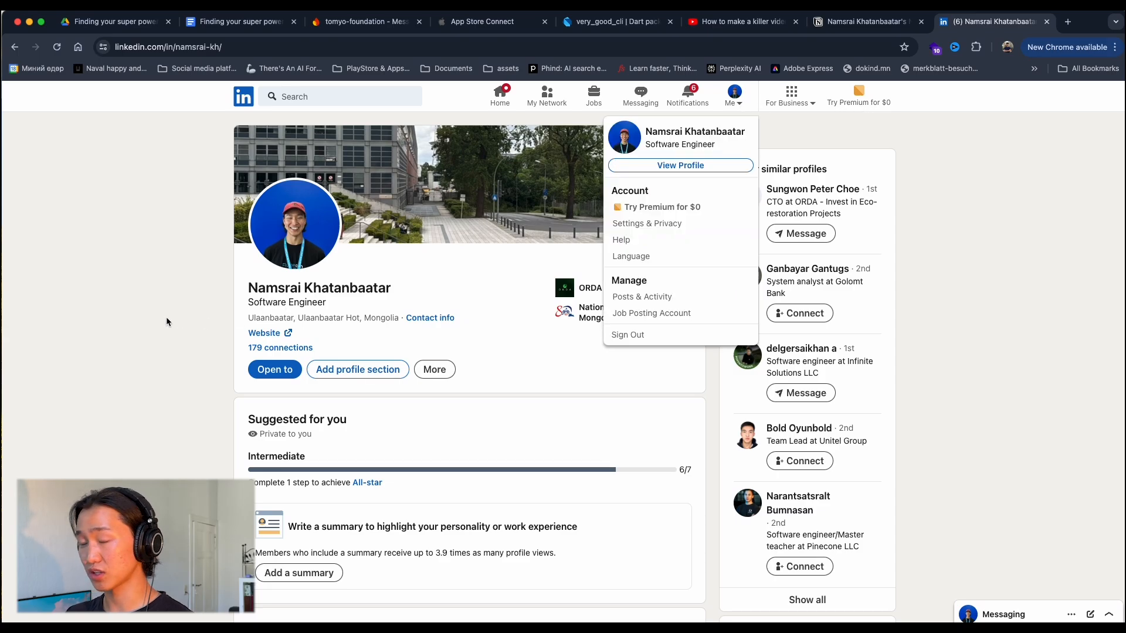
# Step: Select the whole Experience section, from the ORDA role through the Zochil internship
pyautogui.scroll(-20, 166, 322)
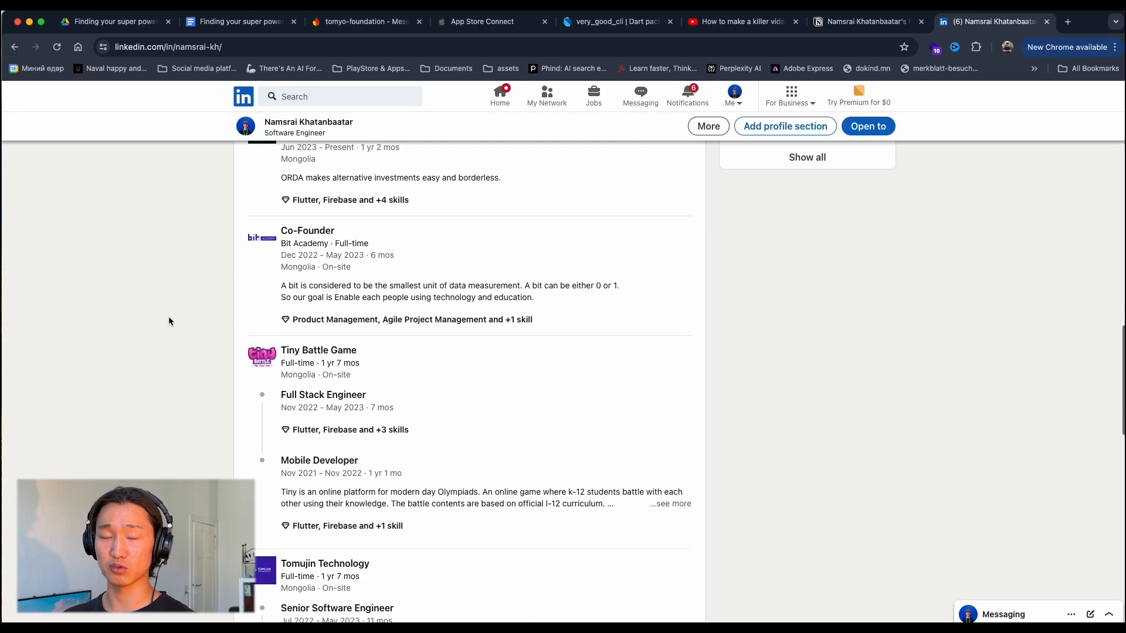
pyautogui.scroll(2, 168, 318)
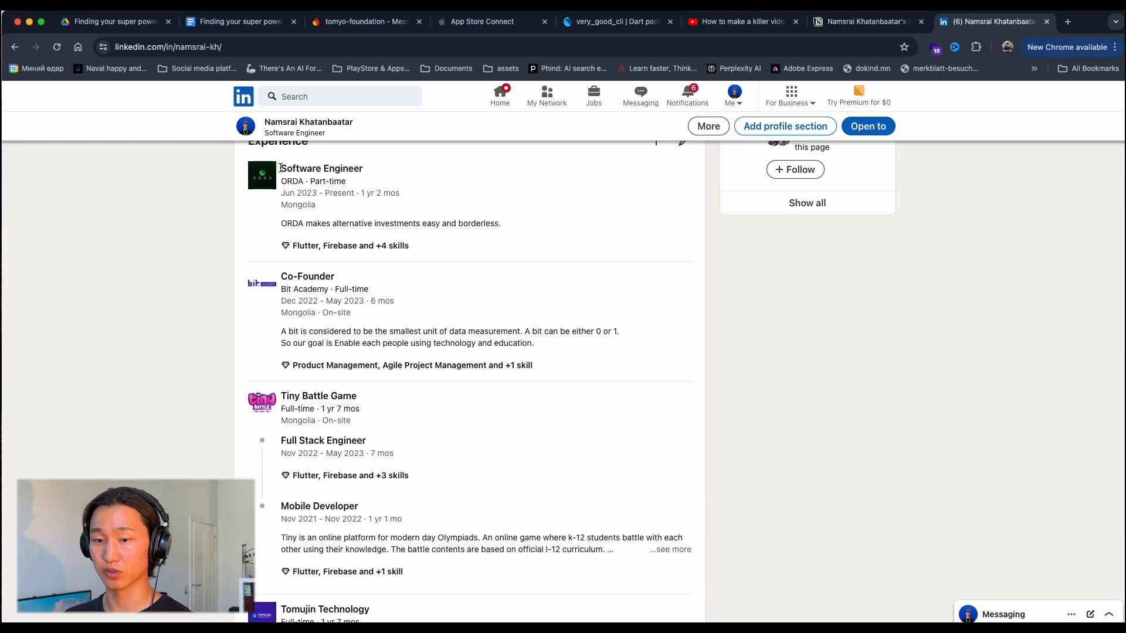
pyautogui.scroll(4, 281, 169)
pyautogui.moveTo(248, 254); pyautogui.dragTo(445, 438)
pyautogui.scroll(-8, 460, 565)
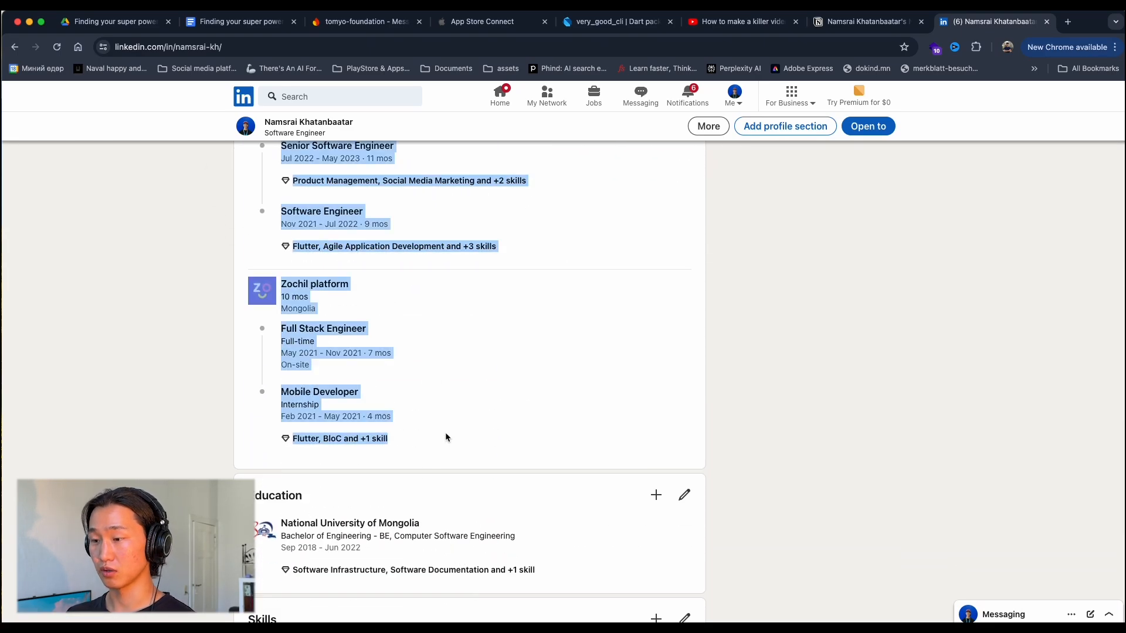
pyautogui.scroll(15, 470, 424)
pyautogui.click(1068, 22)
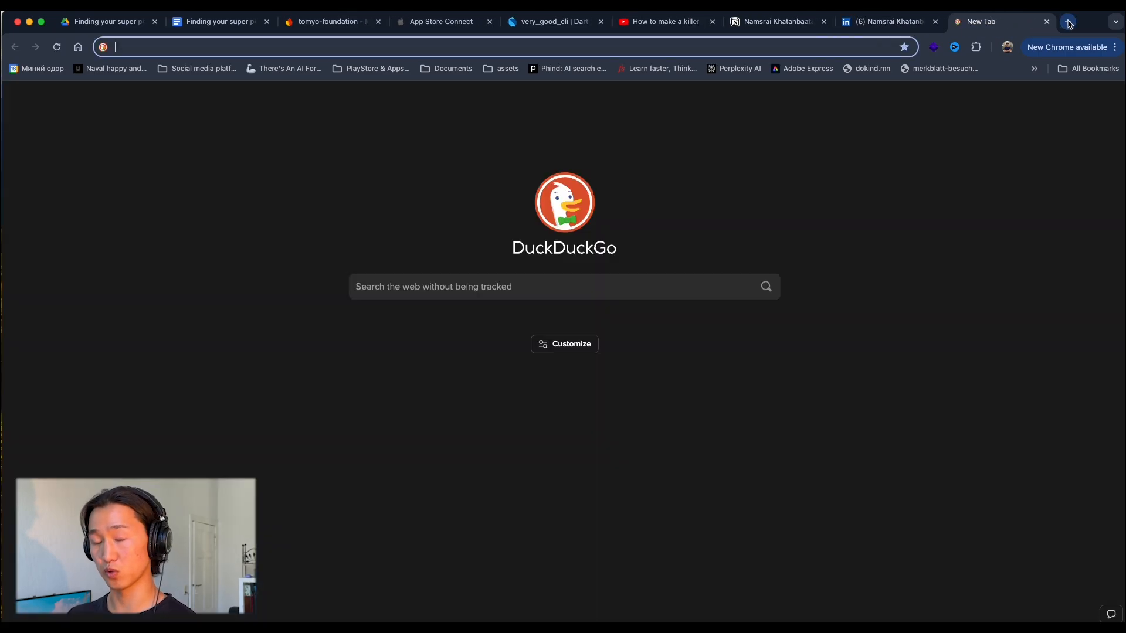
# Step: Have ChatGPT turn the pasted LinkedIn experience into bullet points, then view the LinkedIn profile photo
pyautogui.write('cha')
pyautogui.press('Return')
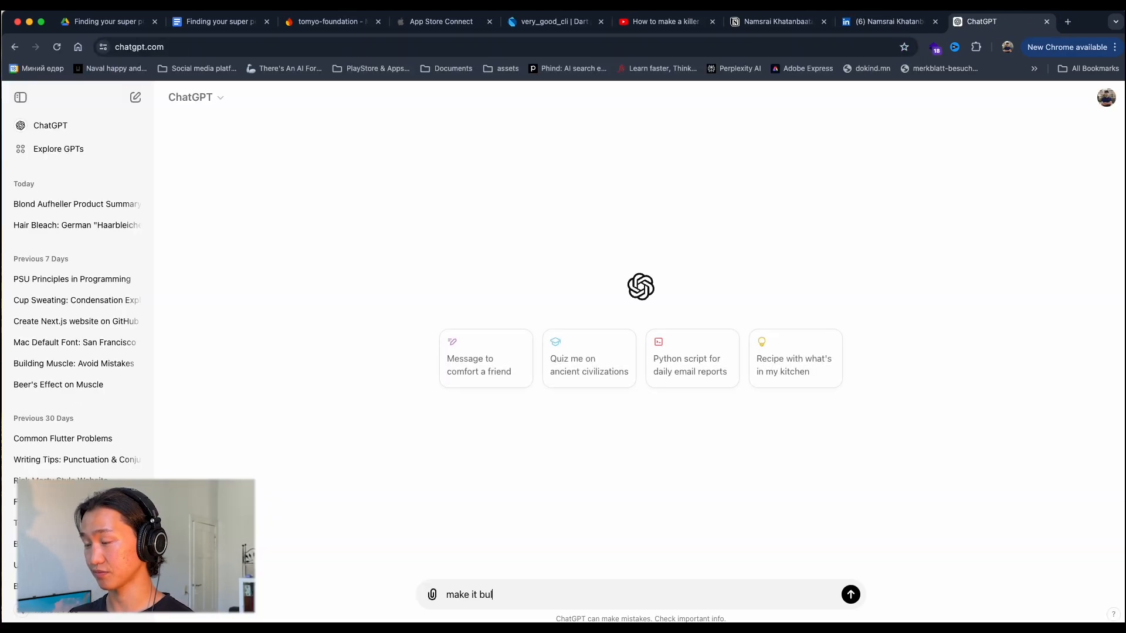
pyautogui.press('super+v')
pyautogui.press('Return')
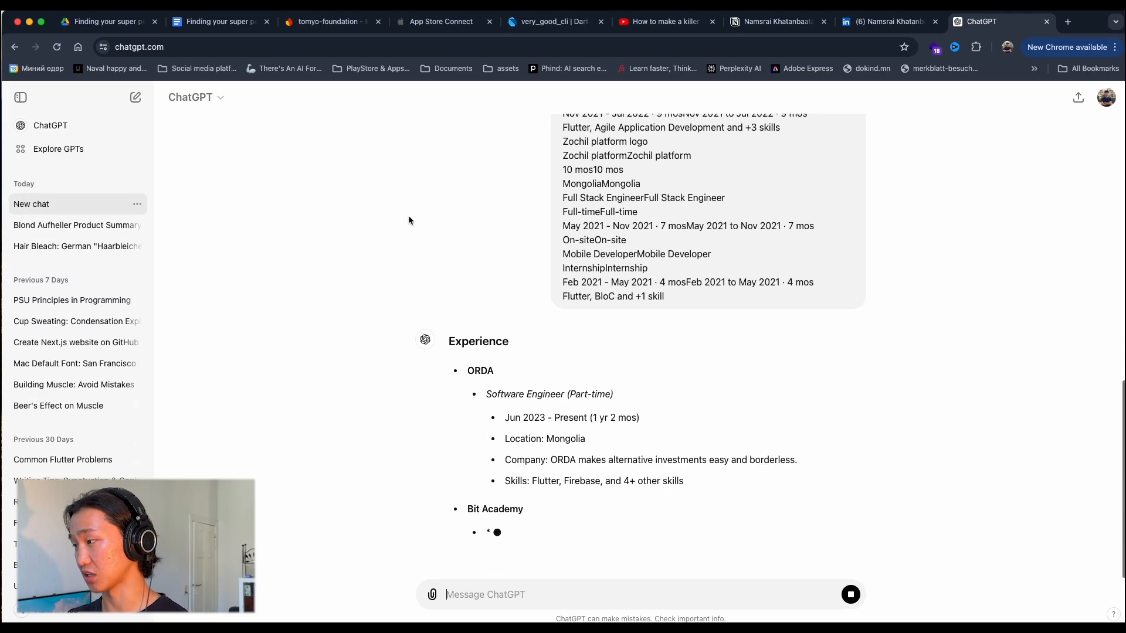
pyautogui.click(900, 24)
pyautogui.click(256, 222)
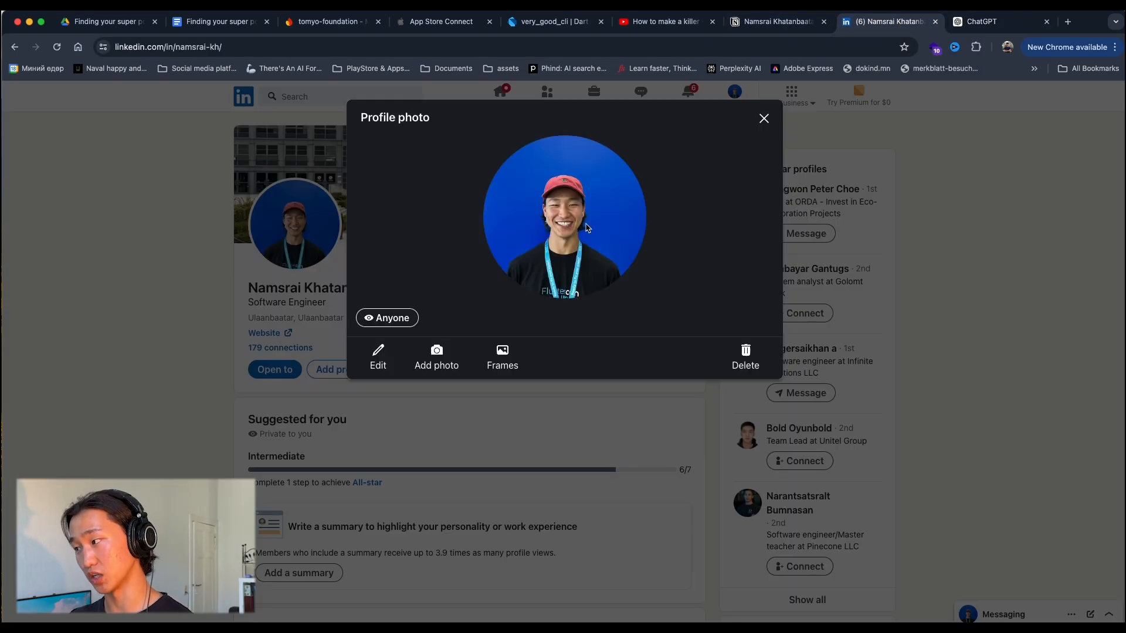
# Step: Save the LinkedIn profile photo to Downloads as namka_profile.jpeg
pyautogui.rightClick(586, 222)
pyautogui.click(667, 255)
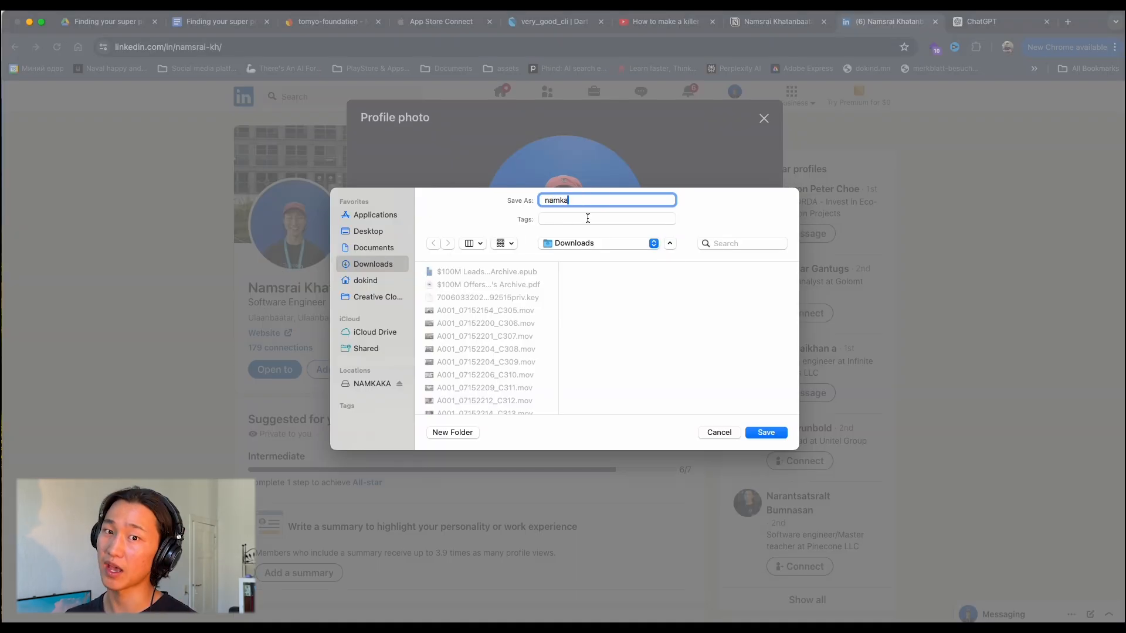
pyautogui.press('Return')
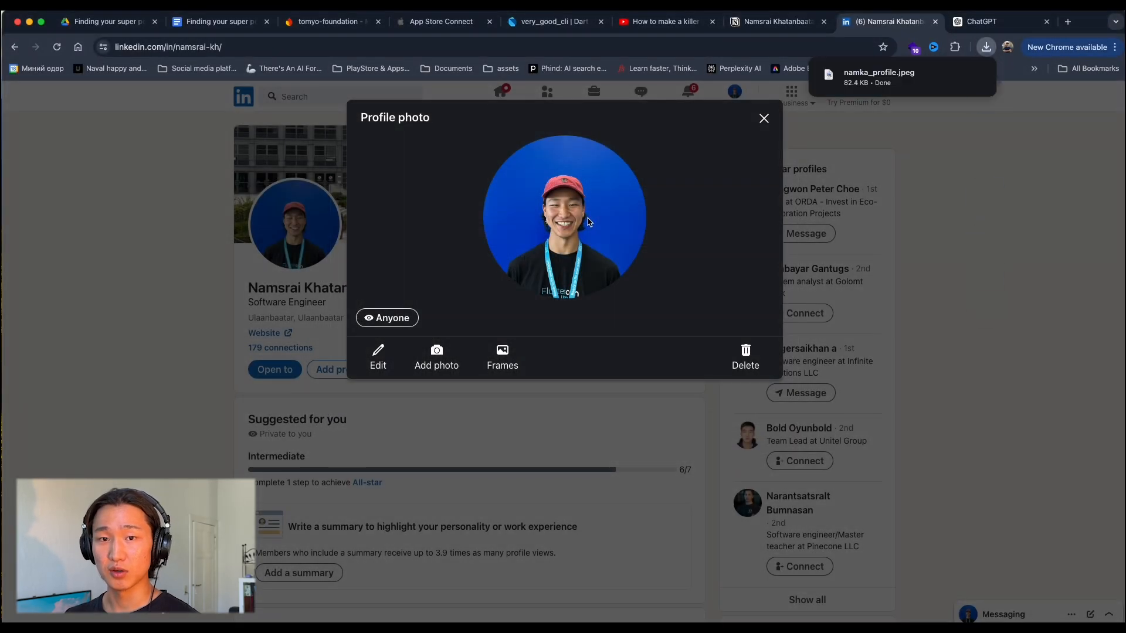
pyautogui.click(777, 22)
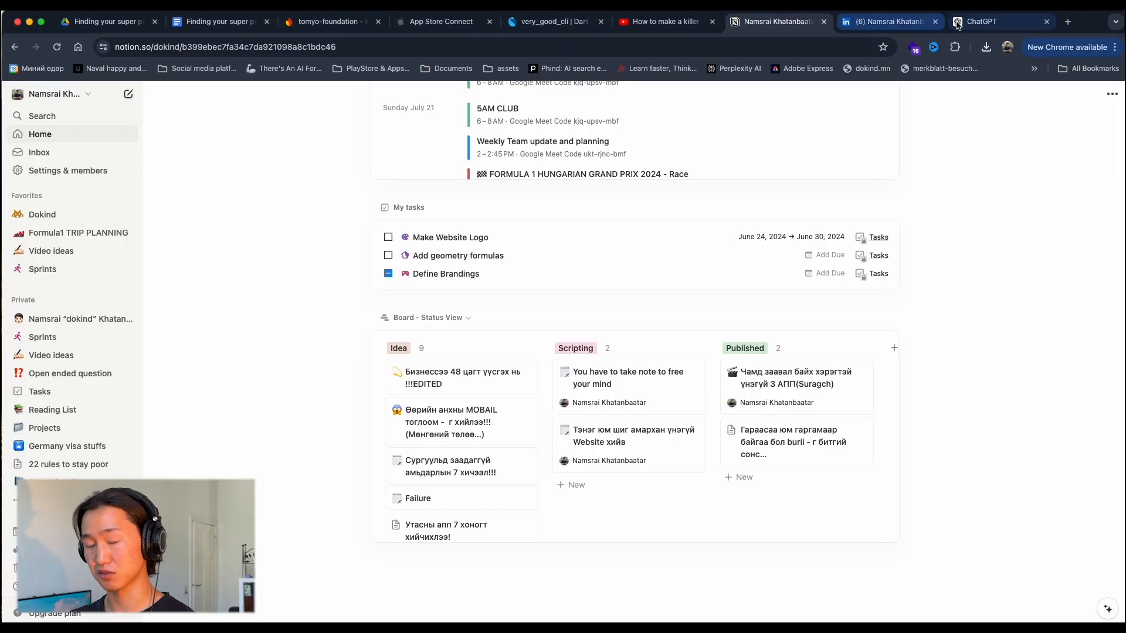
# Step: Copy ChatGPT's bulleted Experience summary and switch back to the Notion window
pyautogui.click(991, 21)
pyautogui.scroll(10, 737, 240)
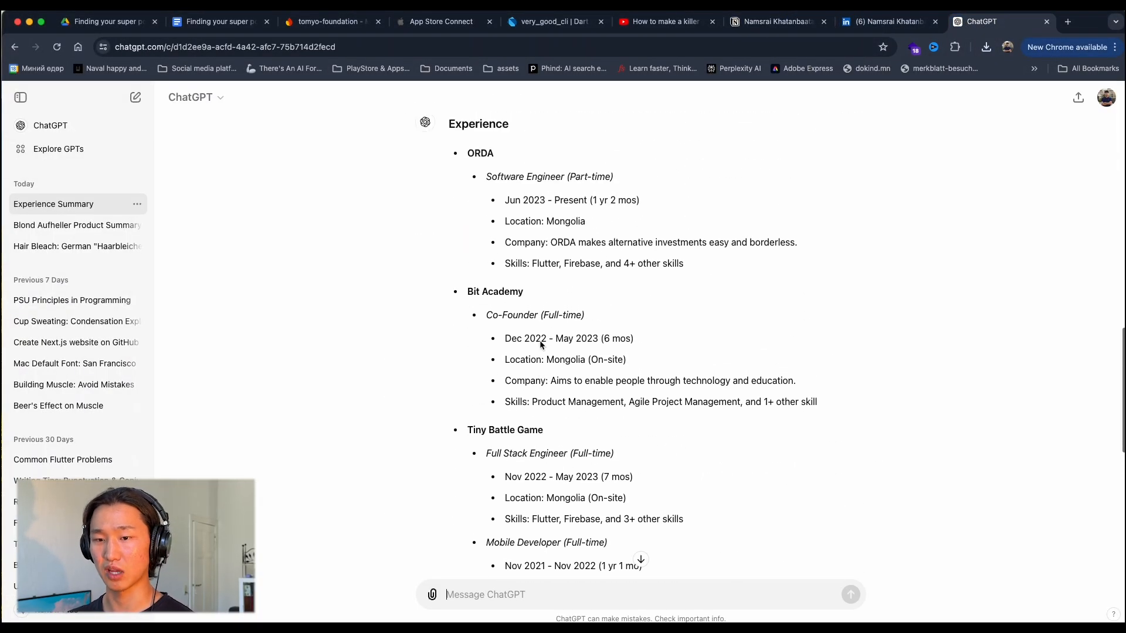
pyautogui.moveTo(449, 345); pyautogui.dragTo(678, 503)
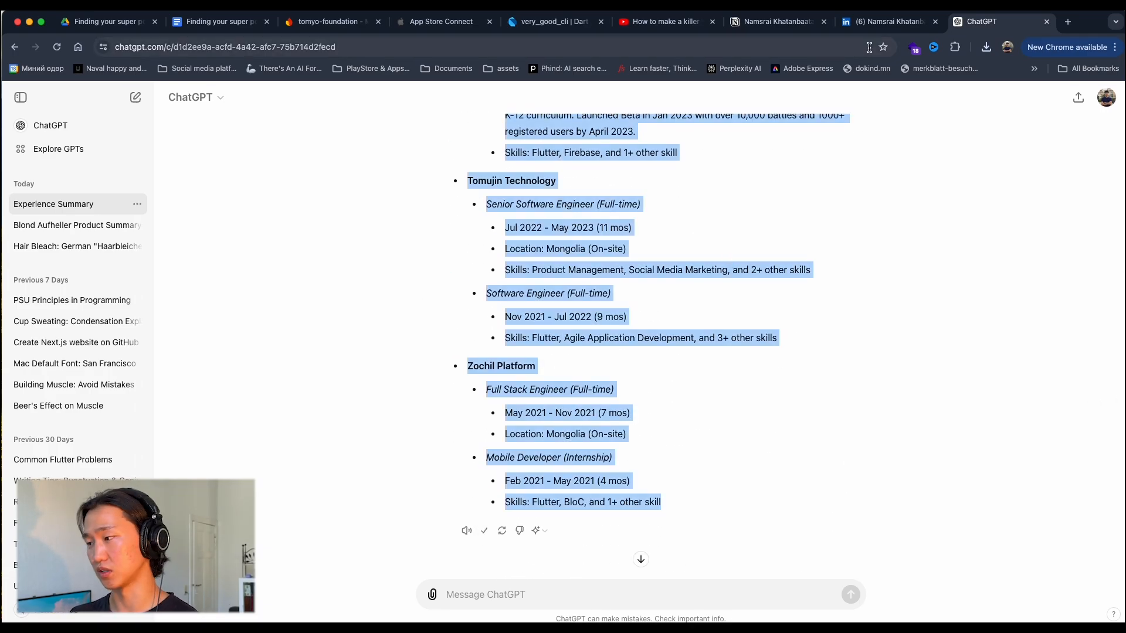
pyautogui.click(761, 25)
pyautogui.press('super+Tab')
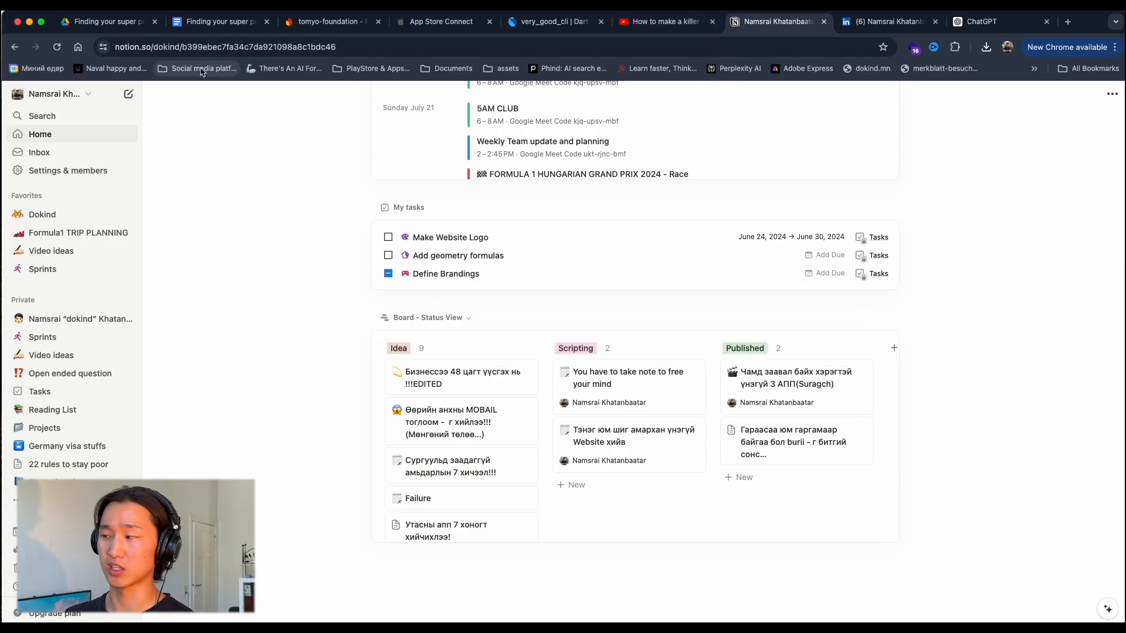
pyautogui.hotkey('ctrl', 'Up')
# Step: Paste the Experience summary with the ORDA, Bit Academy and Tiny Battle Game roles under the title
pyautogui.click(716, 608)
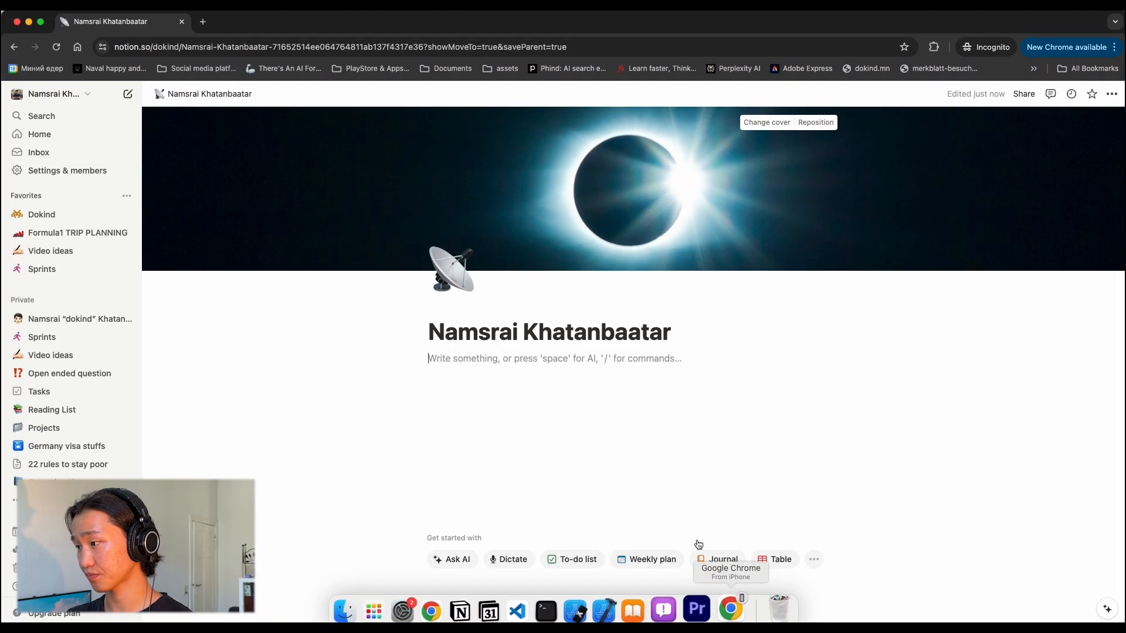
pyautogui.press('super+v')
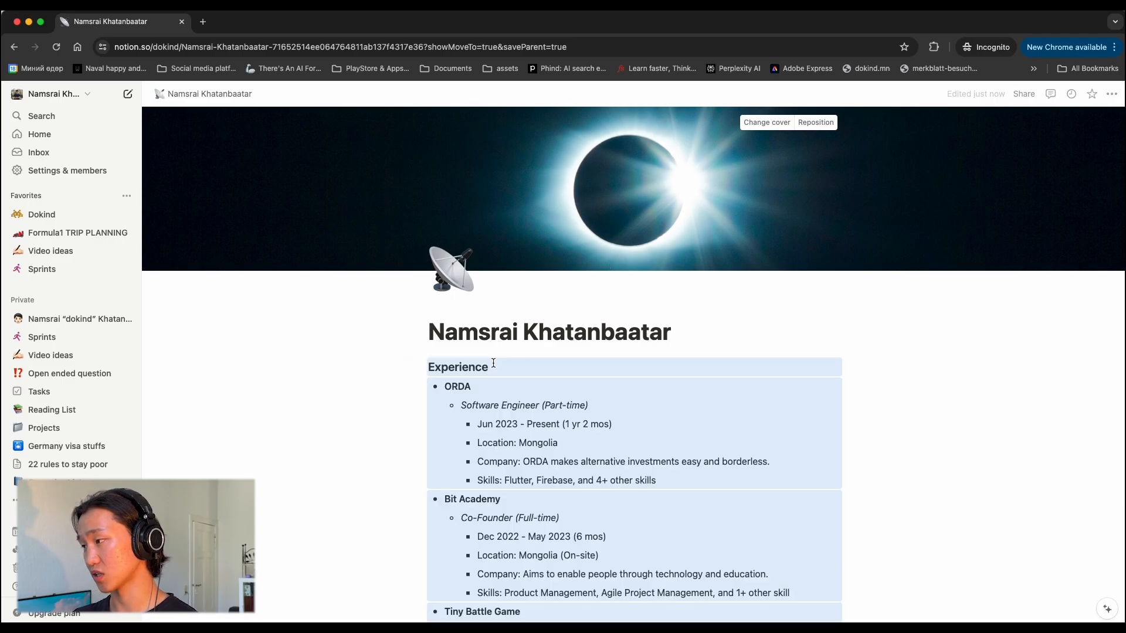
pyautogui.scroll(-10, 581, 369)
pyautogui.scroll(15, 581, 373)
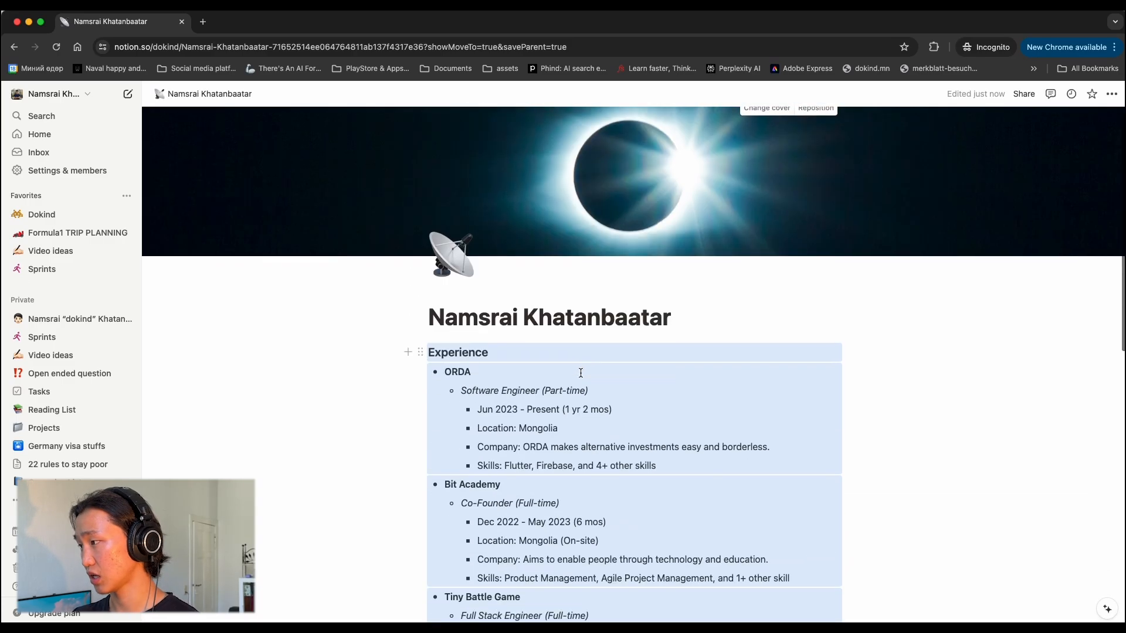
pyautogui.click(1111, 95)
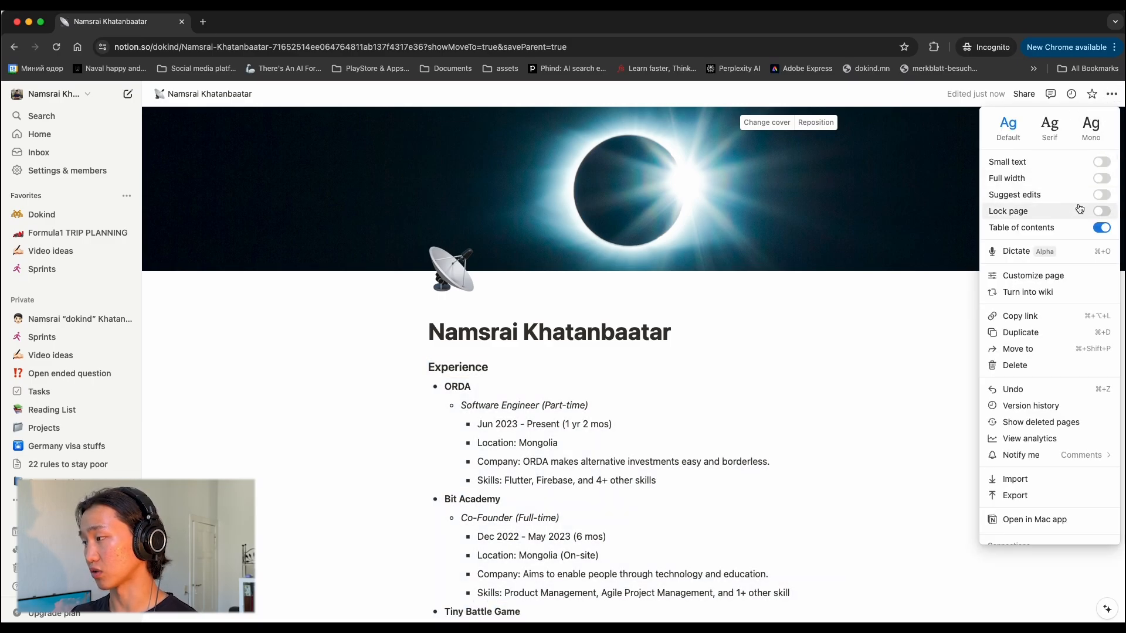
# Step: Set the resume page to full width, Mono font and small text
pyautogui.click(1102, 182)
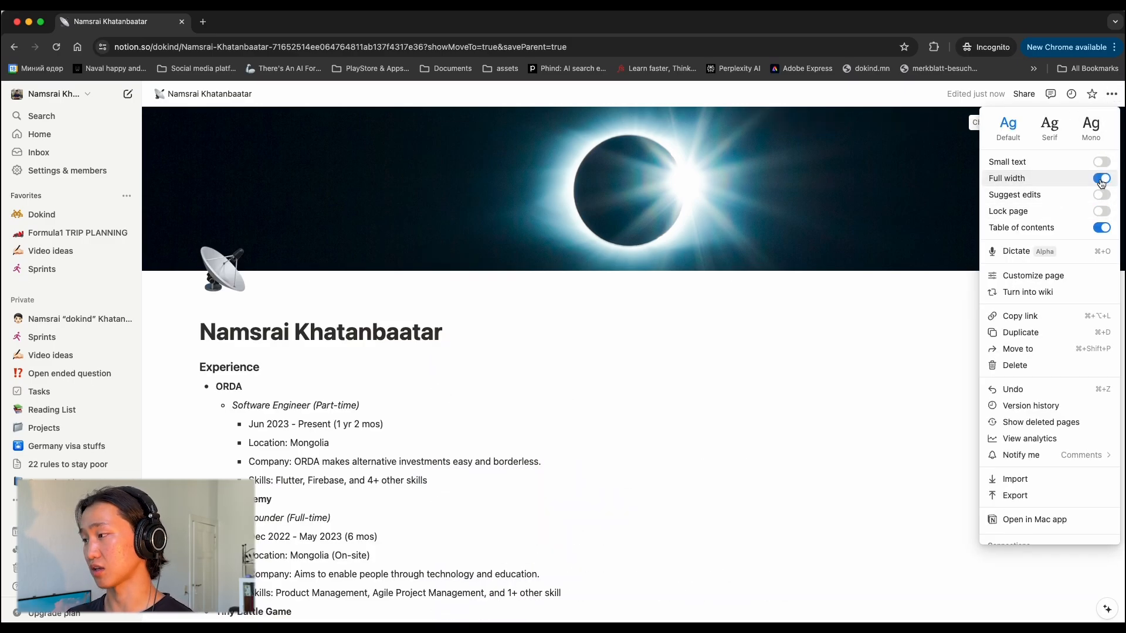
pyautogui.click(1093, 144)
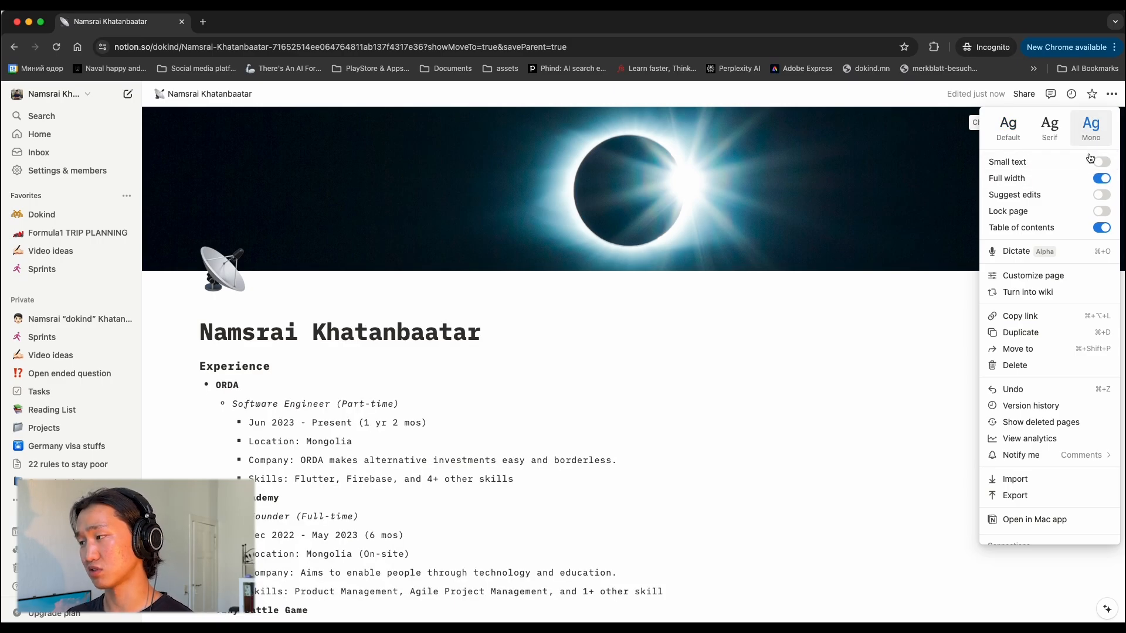
pyautogui.click(1100, 161)
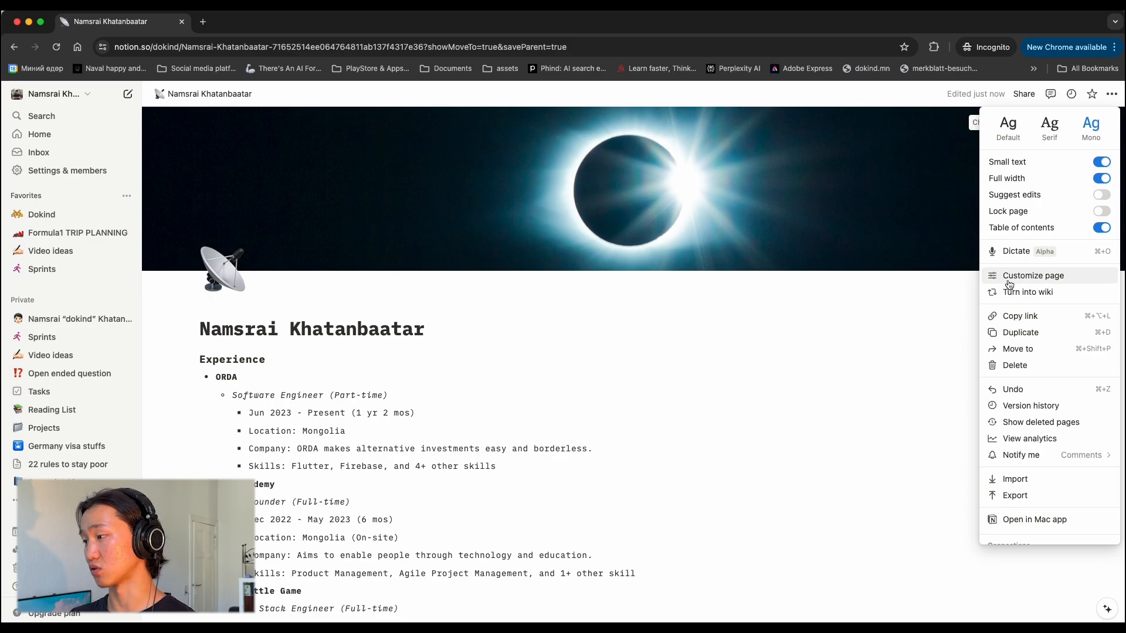
pyautogui.click(811, 322)
# Step: Insert an empty image block with /image after the last experience entry
pyautogui.scroll(-10, 815, 326)
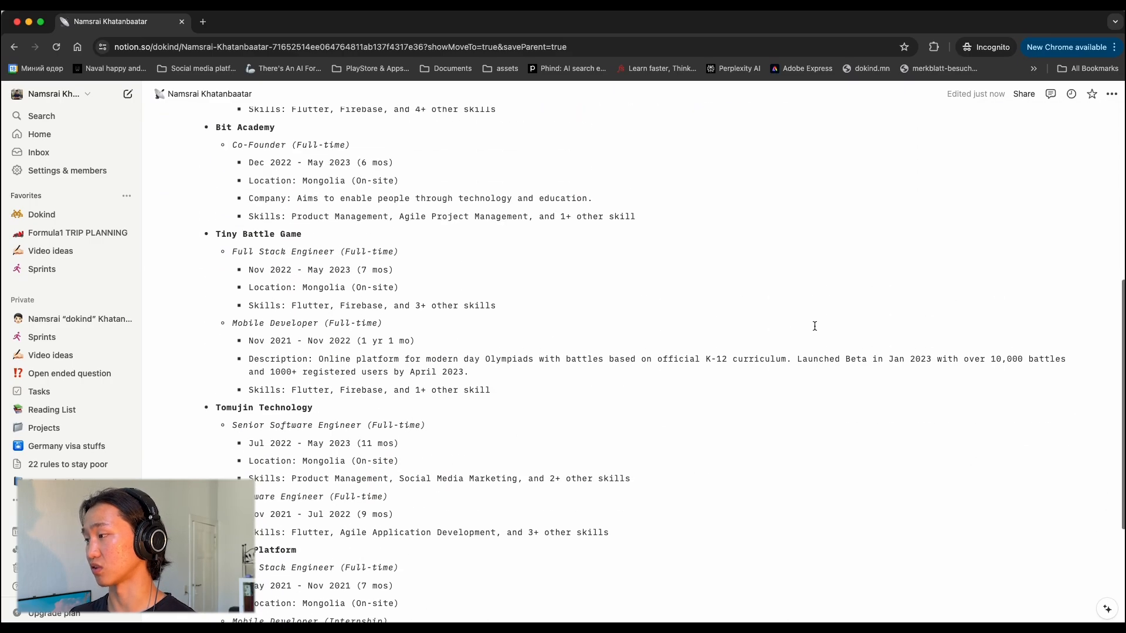
pyautogui.scroll(10, 815, 327)
pyautogui.scroll(-2, 787, 313)
pyautogui.scroll(-2, 788, 314)
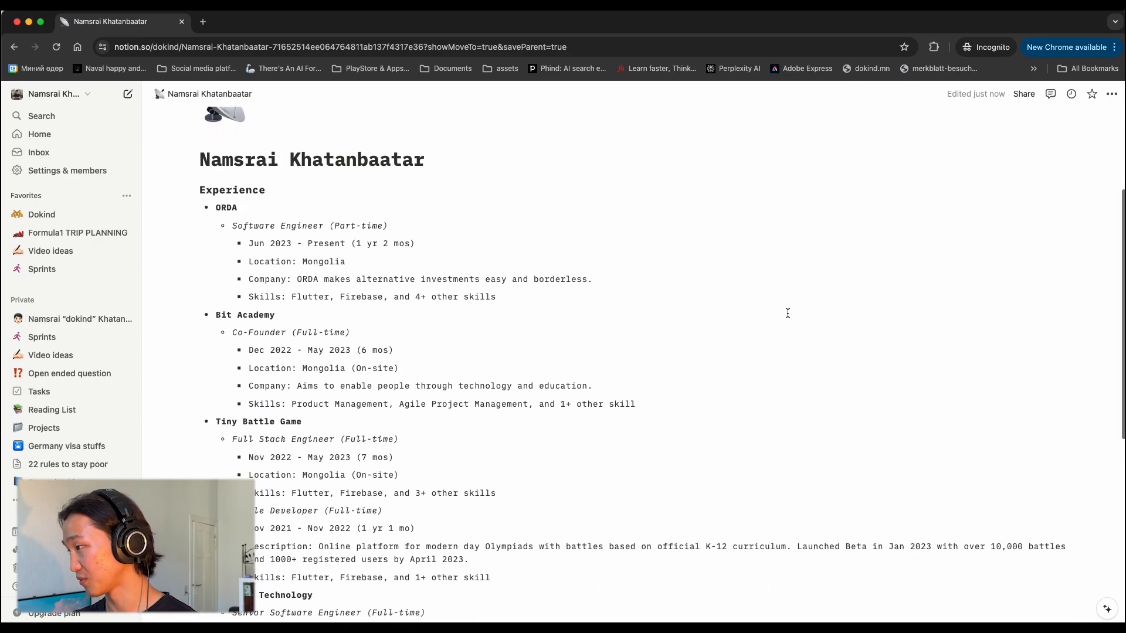
pyautogui.scroll(-10, 787, 313)
pyautogui.click(372, 482)
pyautogui.write('/')
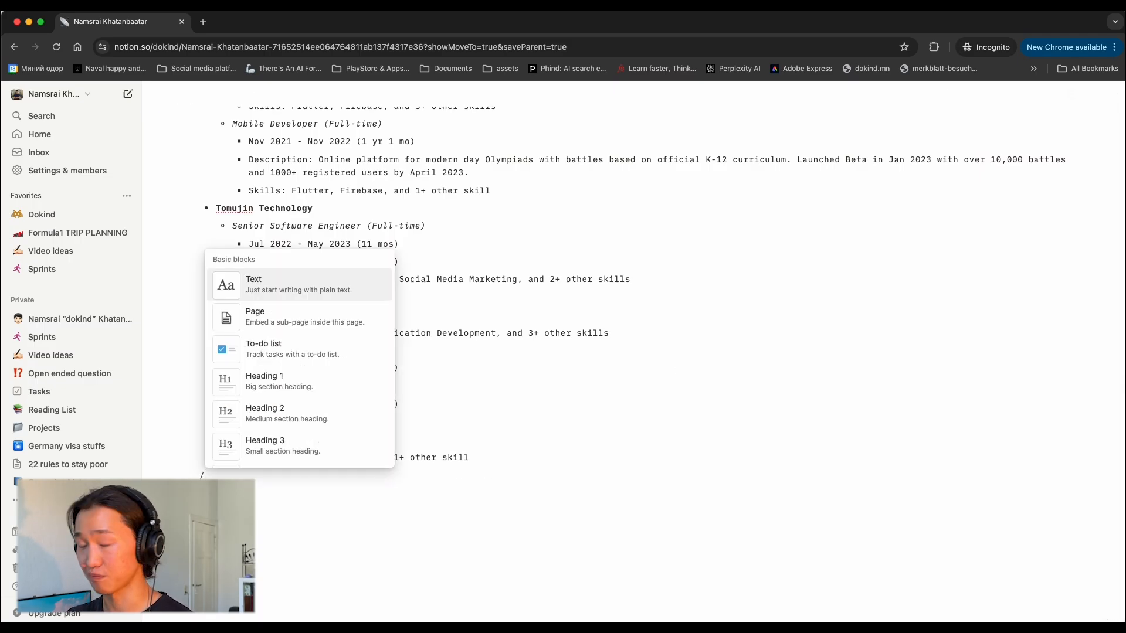
pyautogui.write('image')
pyautogui.press('Return')
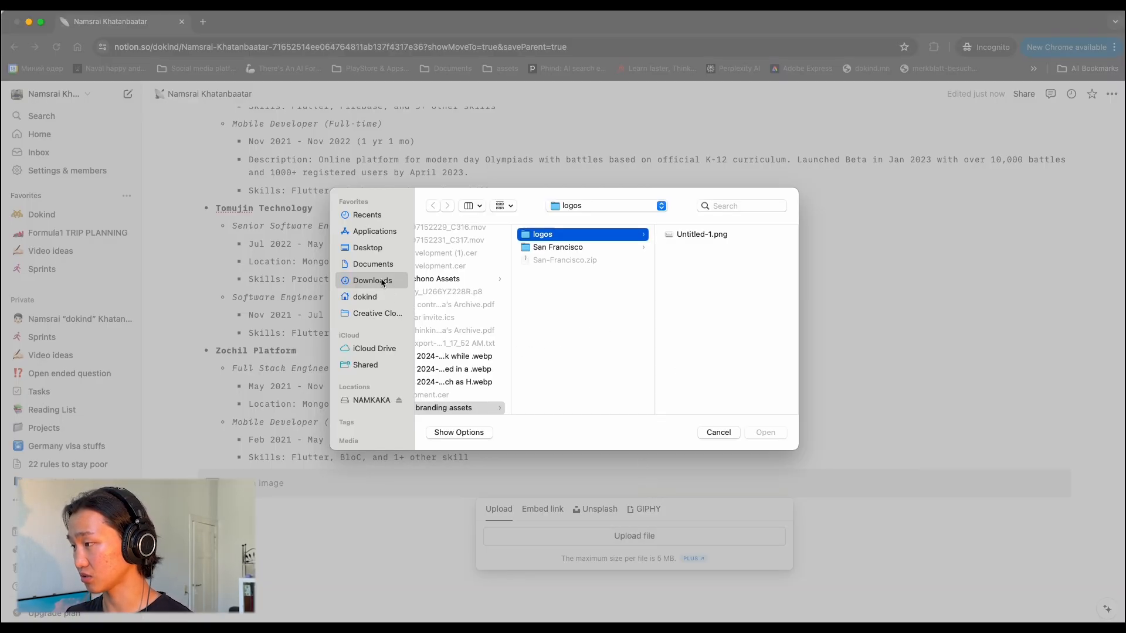
# Step: Upload namka_profile.jpeg into the image block and drag it into a column beside ORDA
pyautogui.click(382, 281)
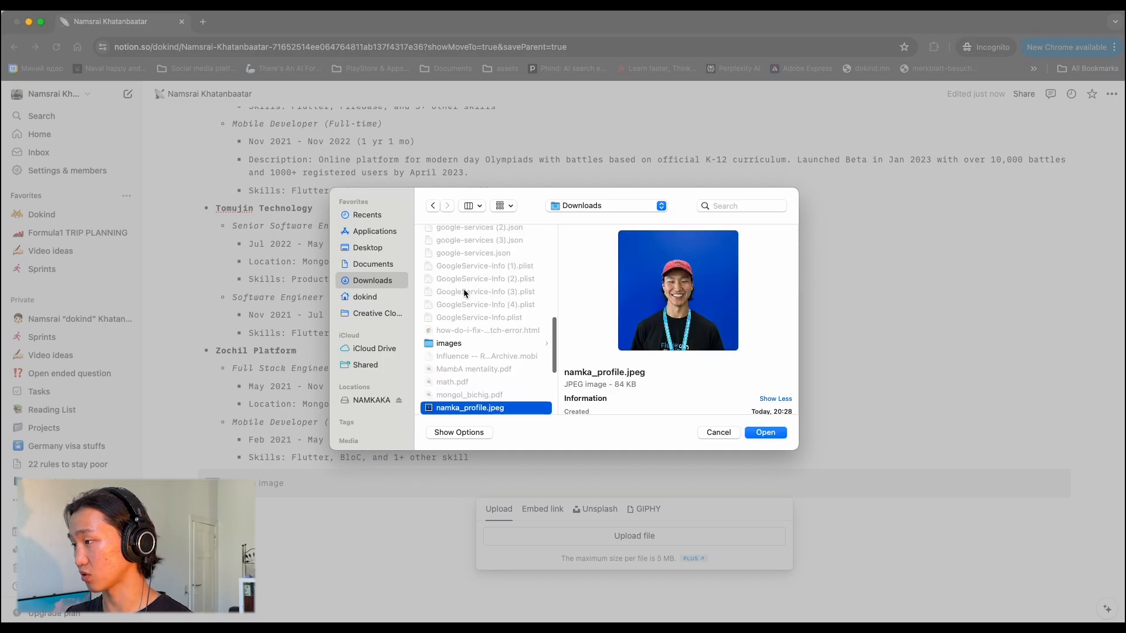
pyautogui.click(764, 432)
pyautogui.scroll(-5, 759, 420)
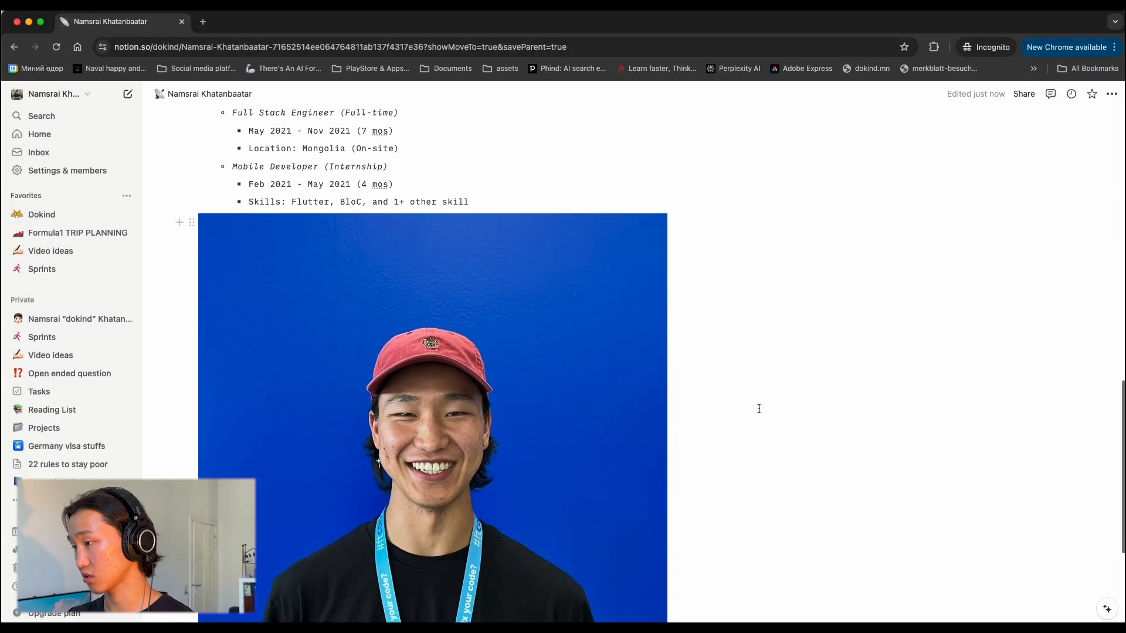
pyautogui.moveTo(431, 360); pyautogui.dragTo(990, 408)
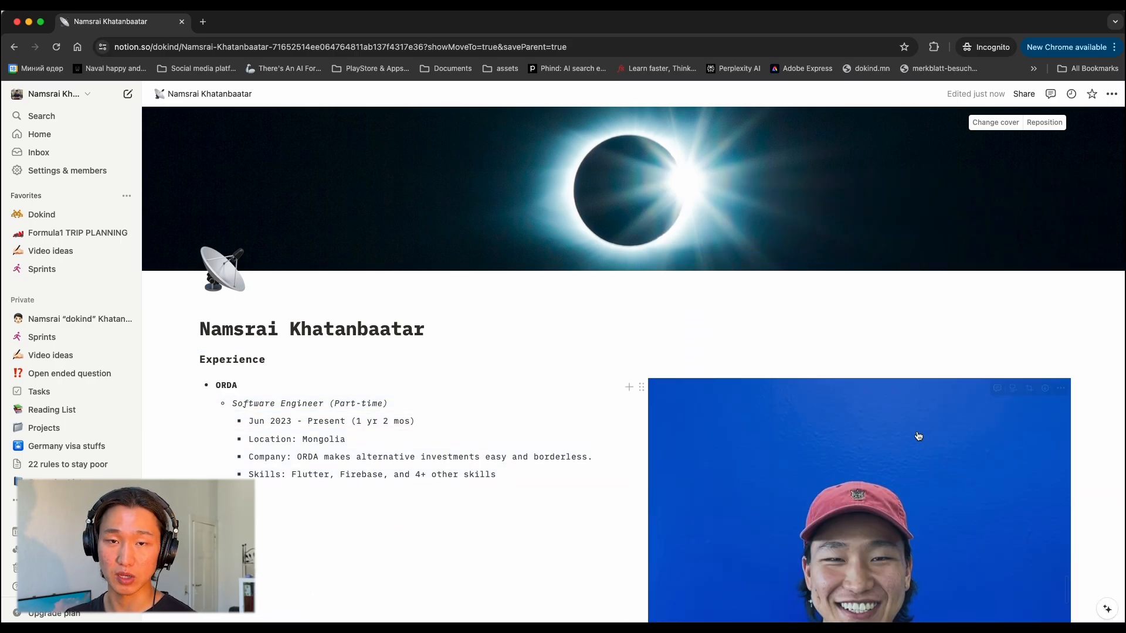
pyautogui.scroll(-2, 485, 387)
# Step: Narrow the photo column and move the Bit Academy entry directly under ORDA
pyautogui.scroll(-4, 485, 387)
pyautogui.click(371, 420)
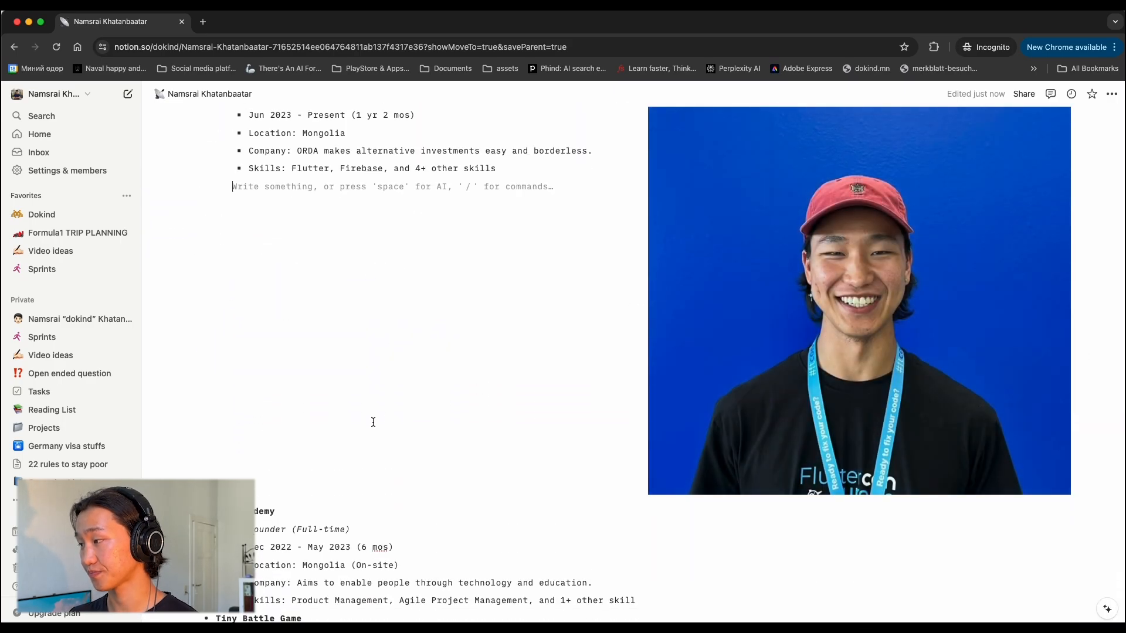
pyautogui.click(533, 198)
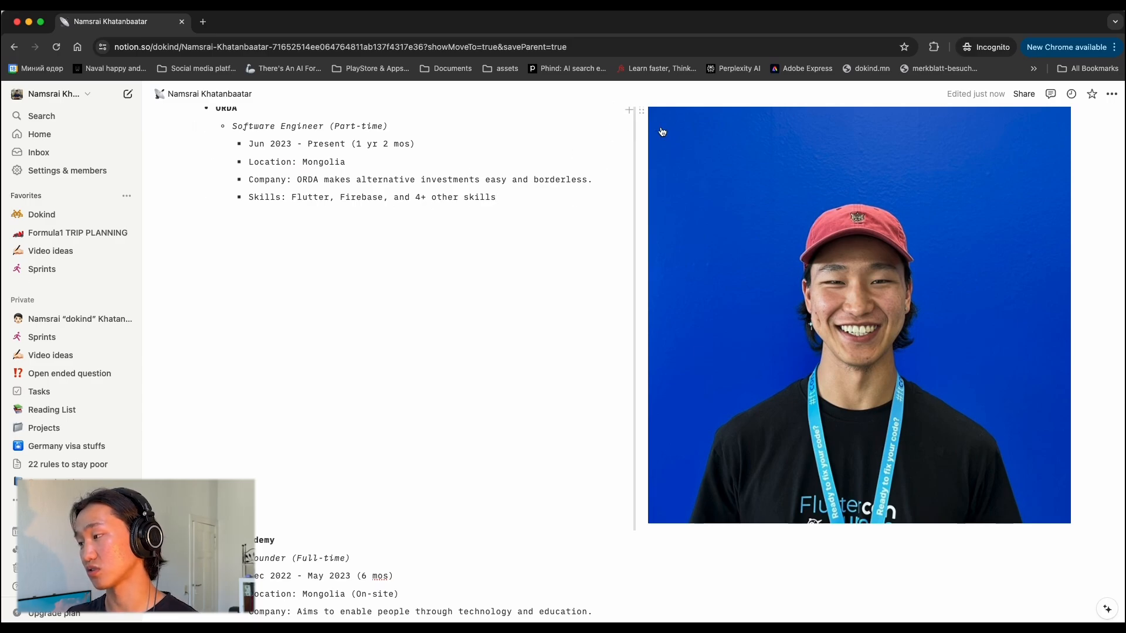
pyautogui.moveTo(662, 131); pyautogui.dragTo(680, 126)
pyautogui.scroll(3, 585, 221)
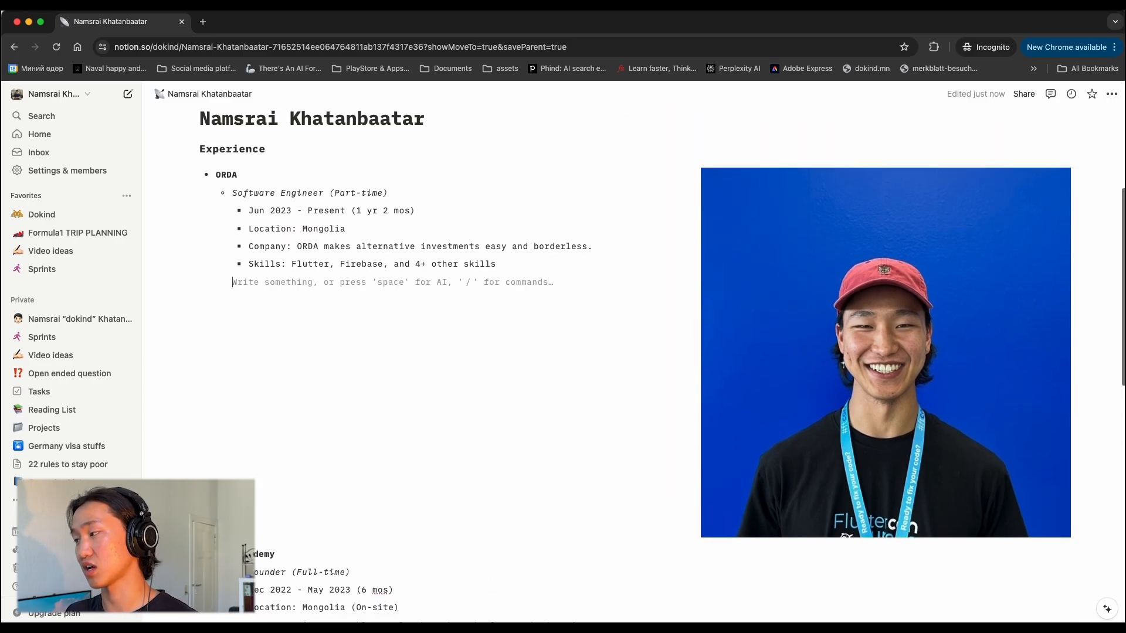
pyautogui.moveTo(200, 497); pyautogui.dragTo(201, 411)
# Step: Delete the Bit Academy and Tiny Battle Game entries, including the leftover 'Bi' line
pyautogui.scroll(-2, 201, 376)
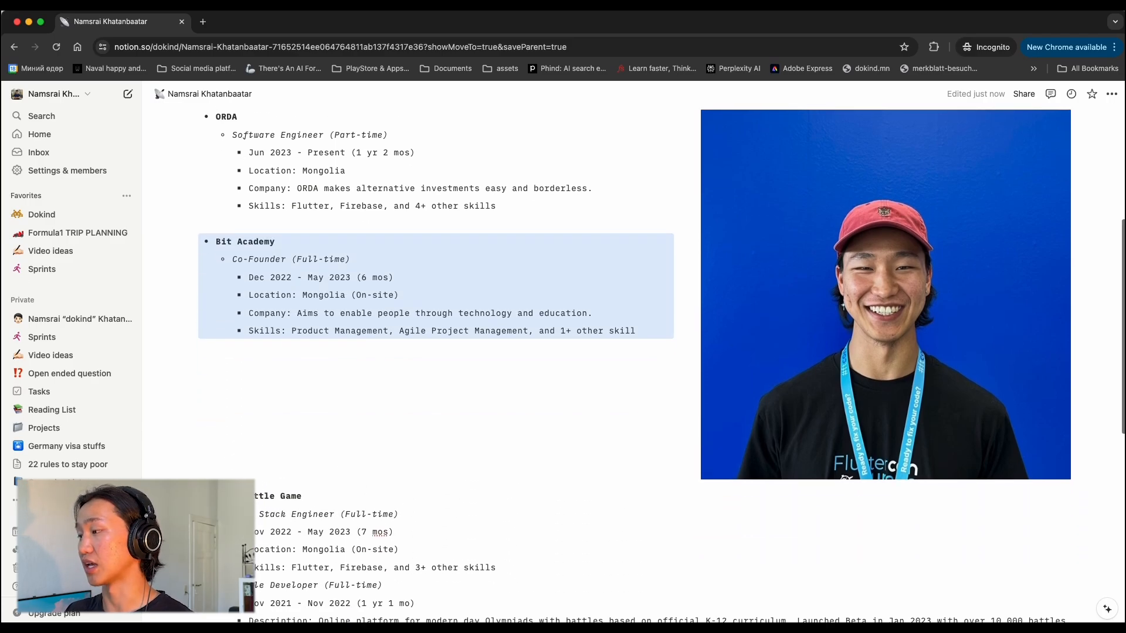
pyautogui.moveTo(194, 495); pyautogui.dragTo(215, 403)
pyautogui.scroll(-5, 410, 487)
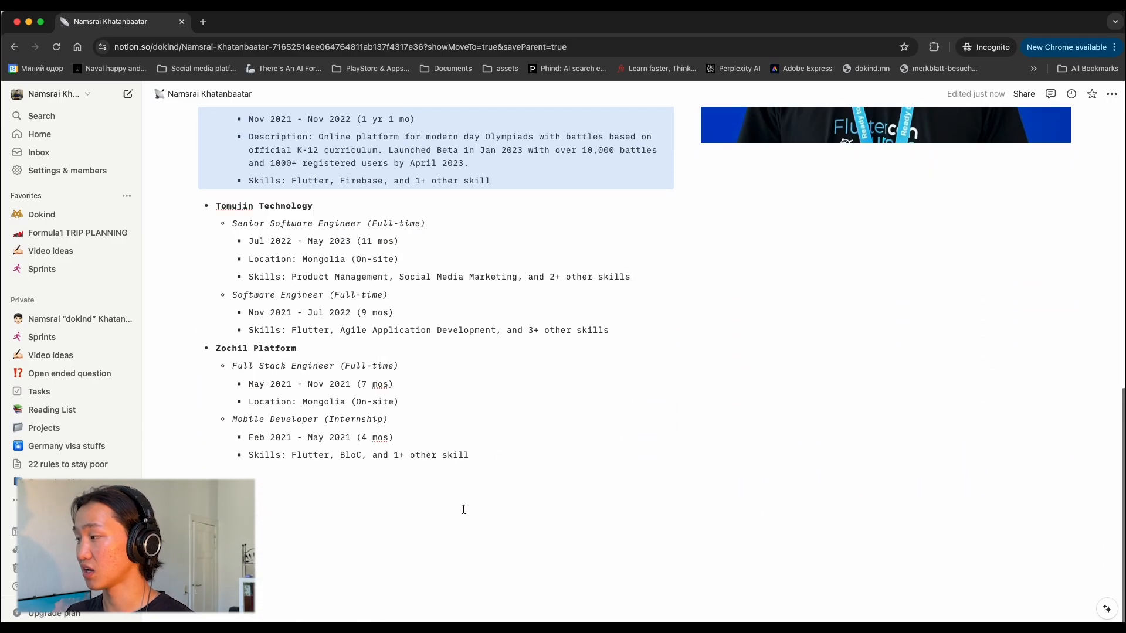
pyautogui.scroll(7, 459, 510)
pyautogui.scroll(-5, 470, 506)
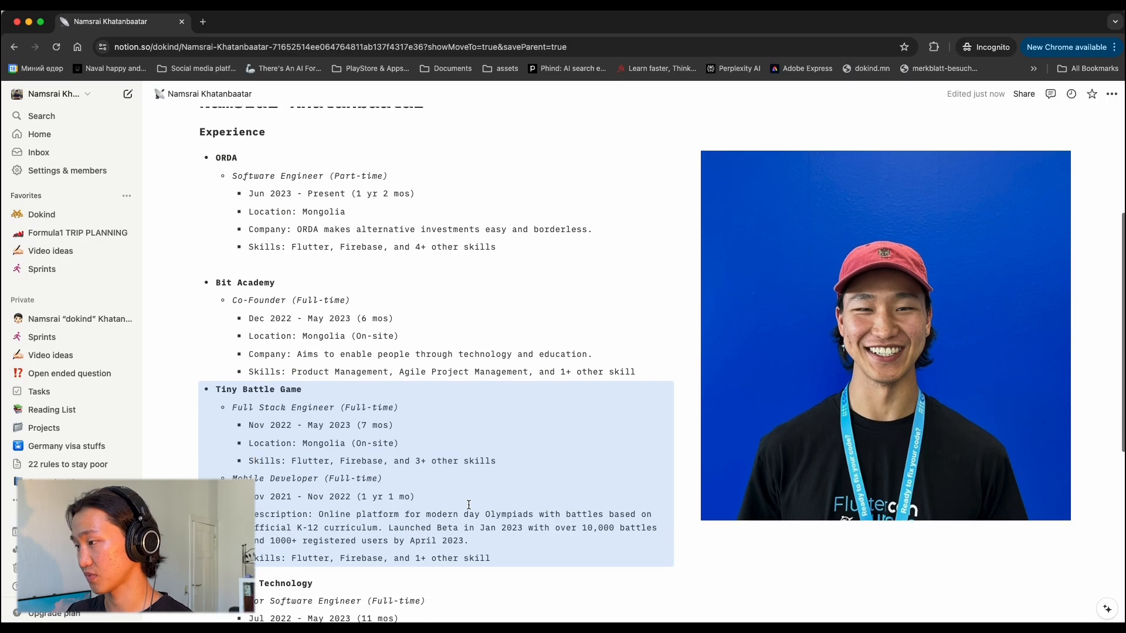
pyautogui.scroll(4, 471, 505)
pyautogui.scroll(-1, 472, 505)
pyautogui.moveTo(472, 503); pyautogui.dragTo(228, 186)
pyautogui.press('BackSpace')
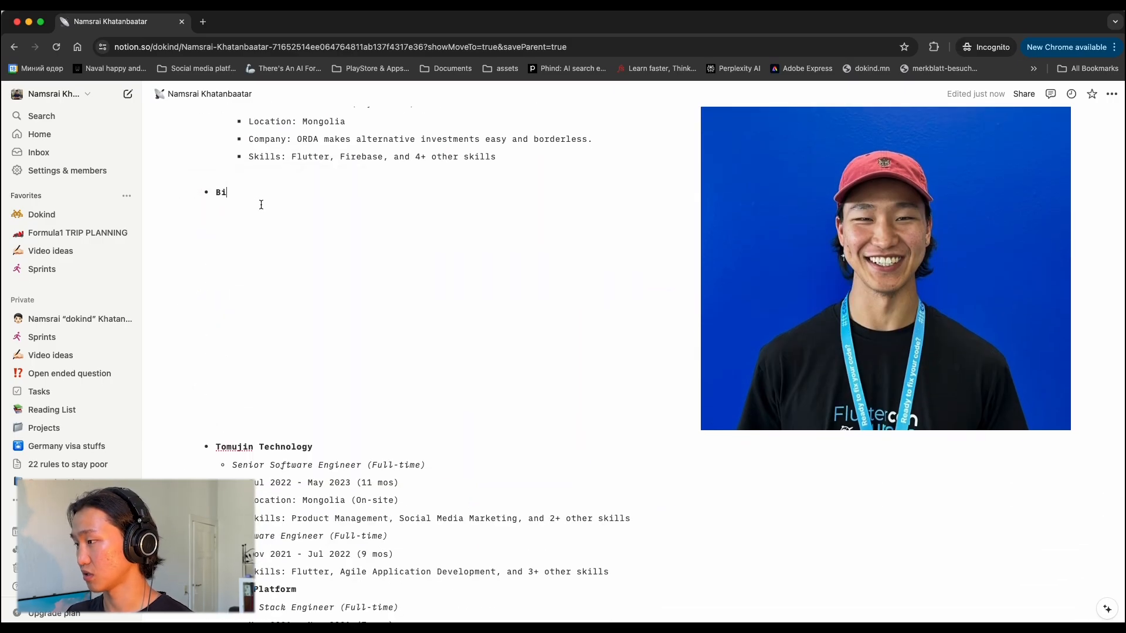
pyautogui.press('Escape')
pyautogui.press('BackSpace')
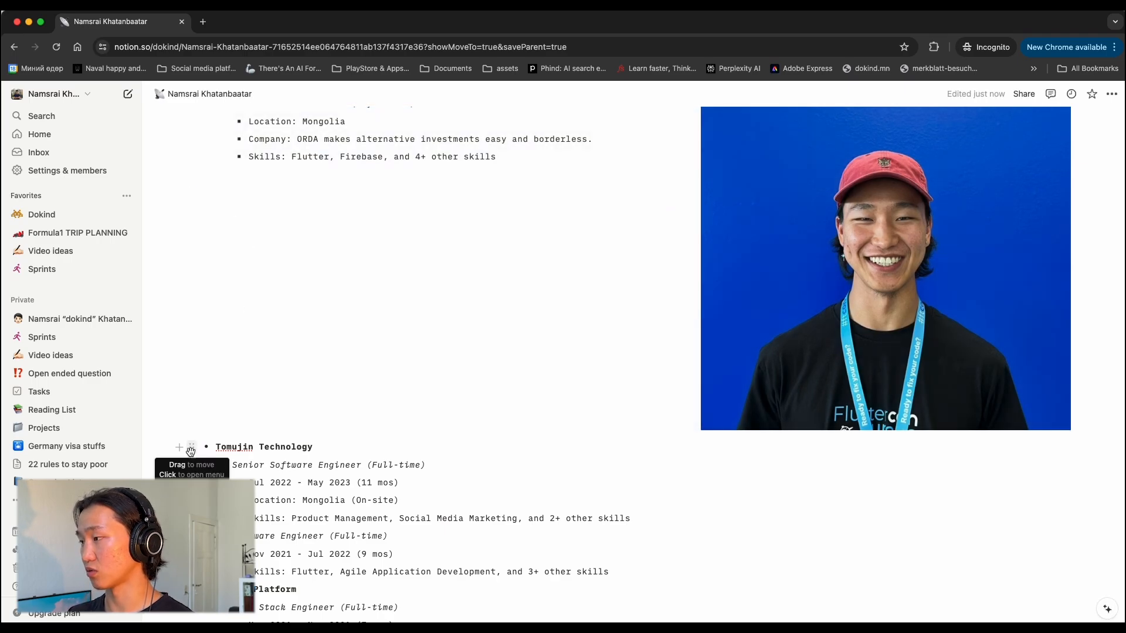
# Step: Move Tomujin Technology and Zochil Platform up under ORDA beside the photo
pyautogui.moveTo(190, 448); pyautogui.dragTo(204, 358)
pyautogui.scroll(5, 443, 404)
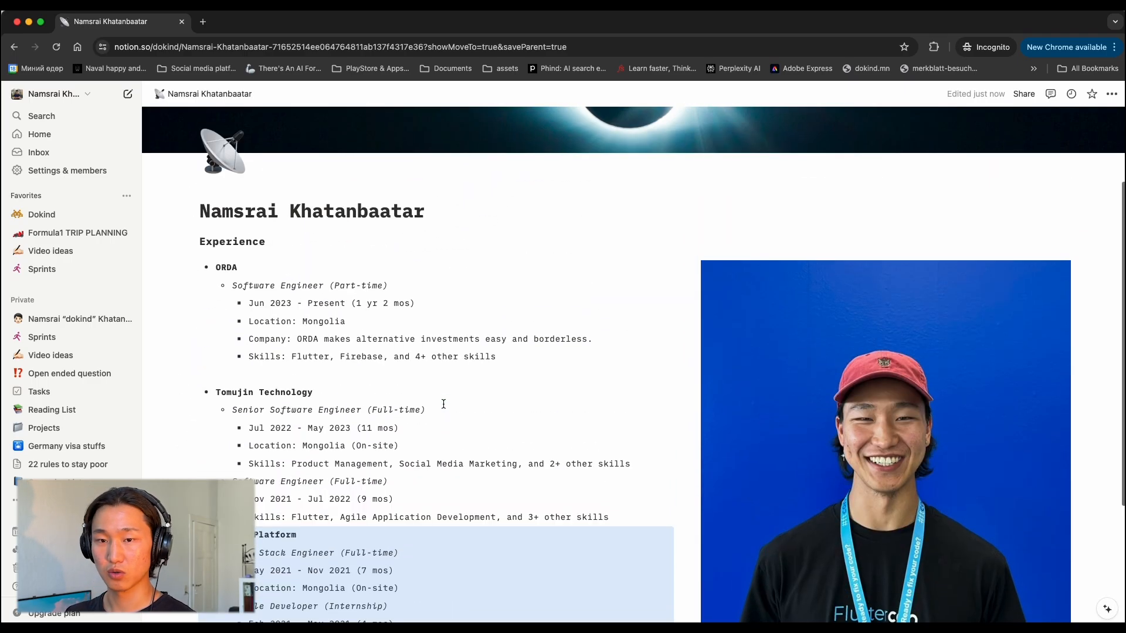
pyautogui.scroll(2, 447, 407)
pyautogui.scroll(-1, 706, 370)
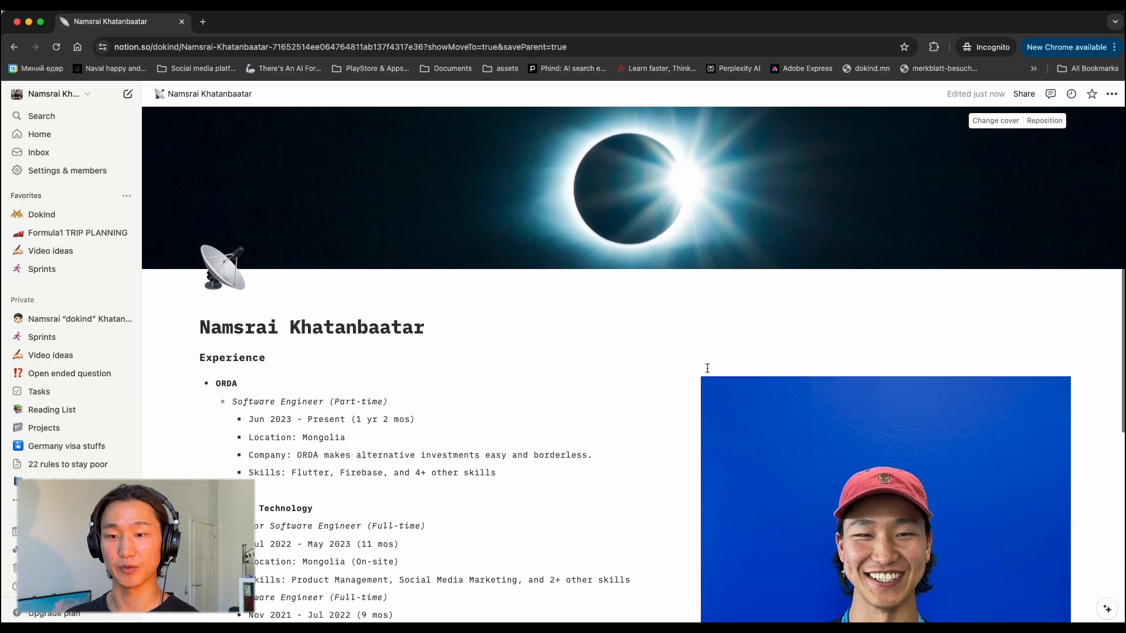
# Step: Insert a blank gallery database with /gallery below the Experience section
pyautogui.scroll(-5, 664, 370)
pyautogui.click(505, 523)
pyautogui.write('/')
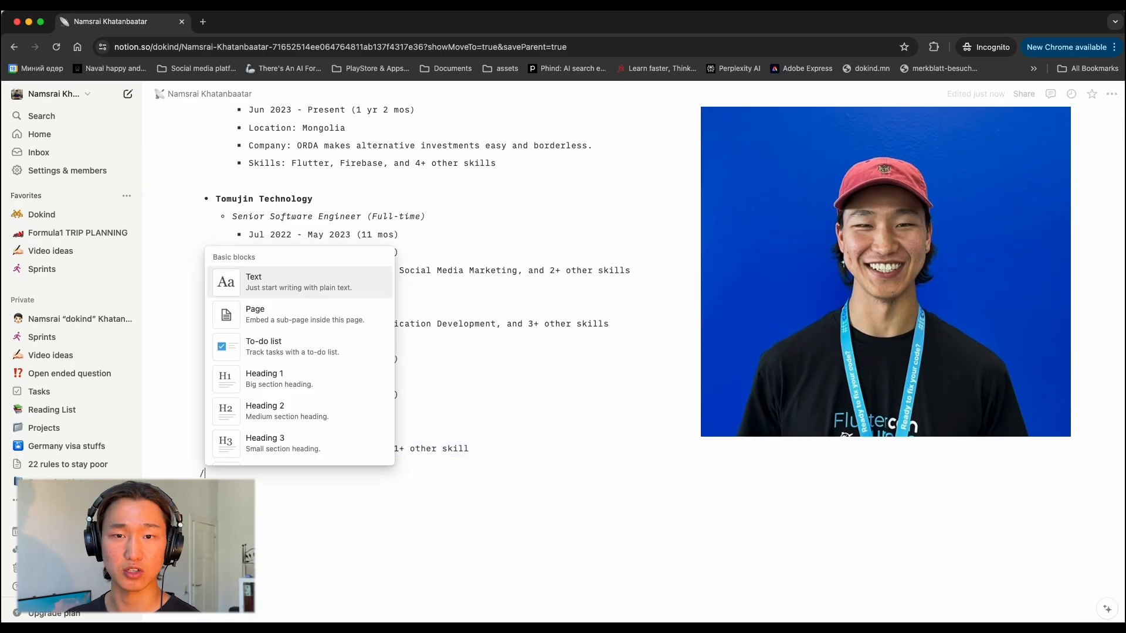
pyautogui.write('gallery')
pyautogui.press('Return')
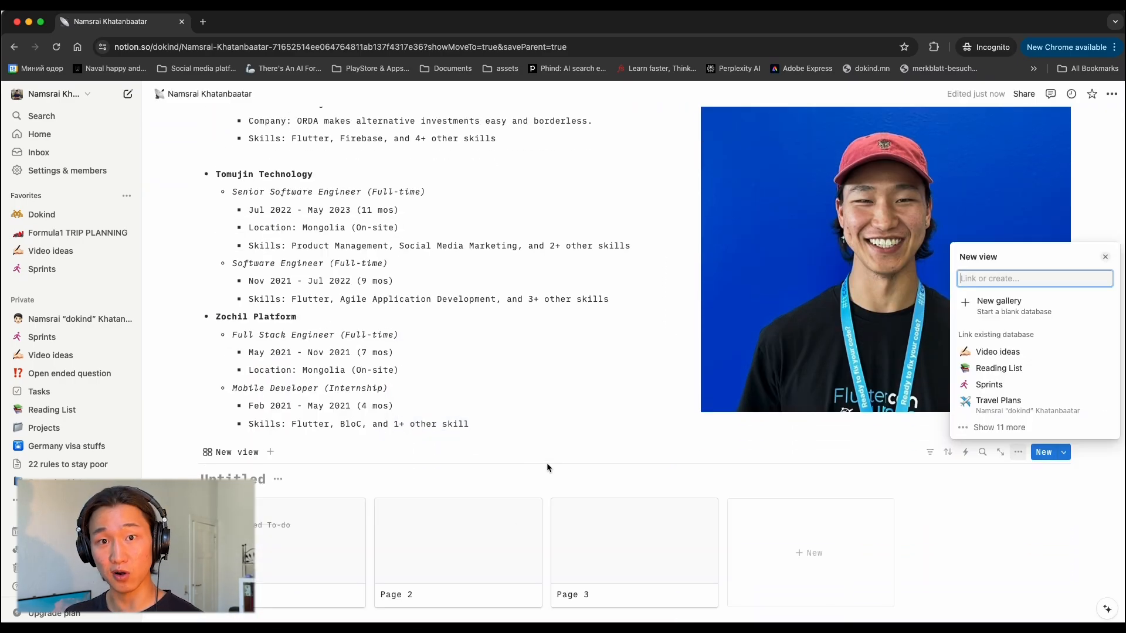
pyautogui.click(530, 463)
pyautogui.scroll(-2, 392, 481)
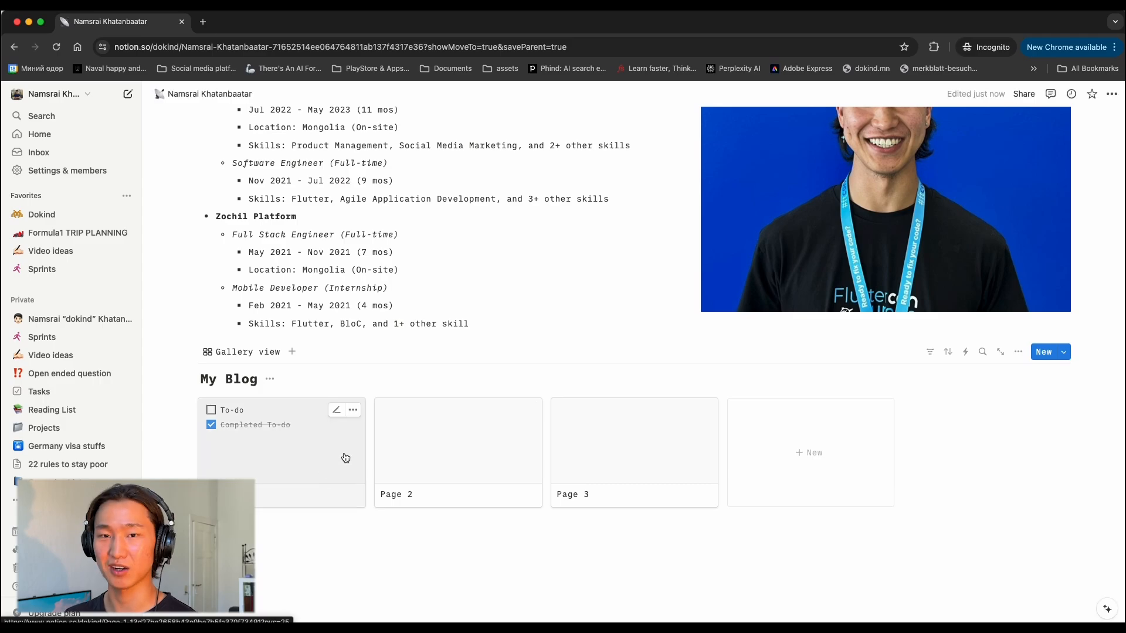
pyautogui.scroll(-1, 375, 387)
pyautogui.scroll(1, 346, 471)
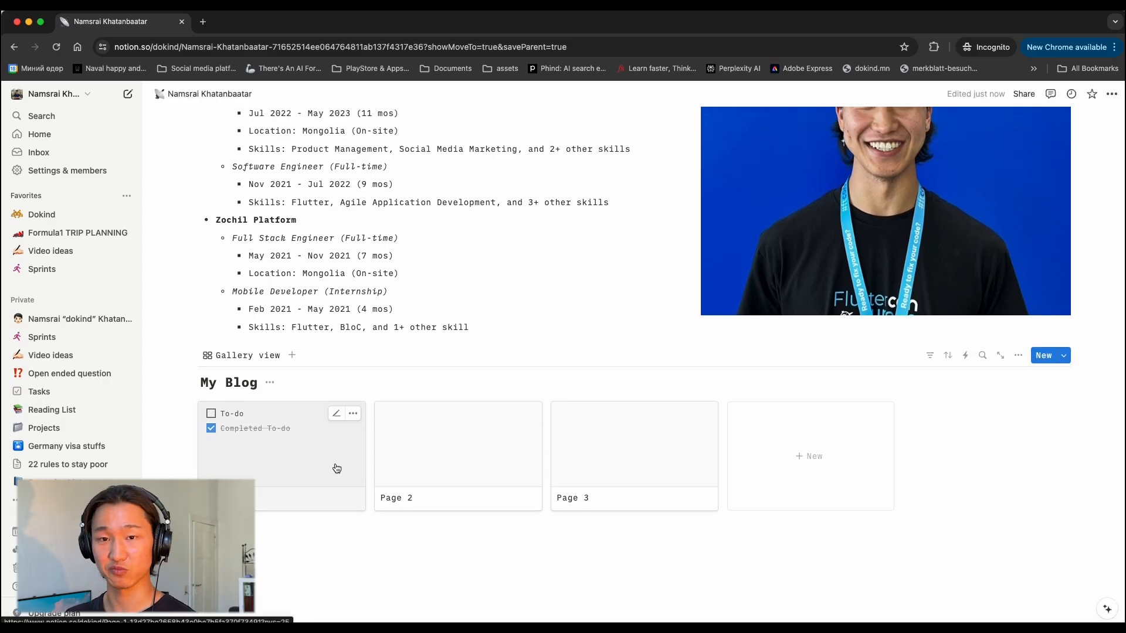
# Step: Open the first blog card, add a cover and retitle it 'Sleep is best medicccene'
pyautogui.click(338, 467)
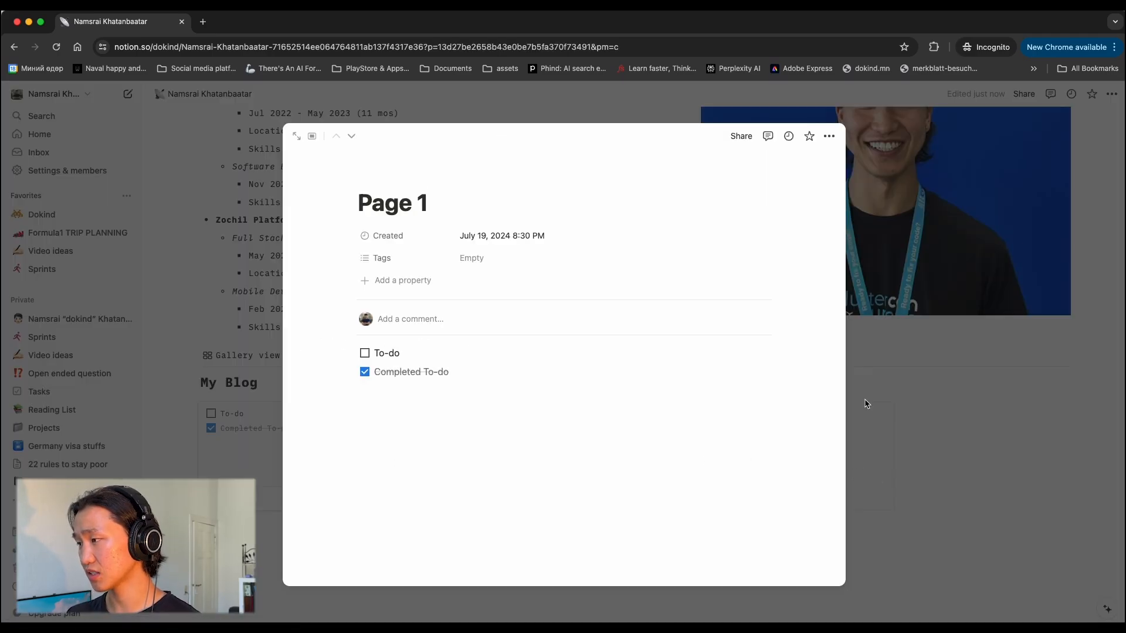
pyautogui.click(828, 136)
pyautogui.scroll(-2, 854, 382)
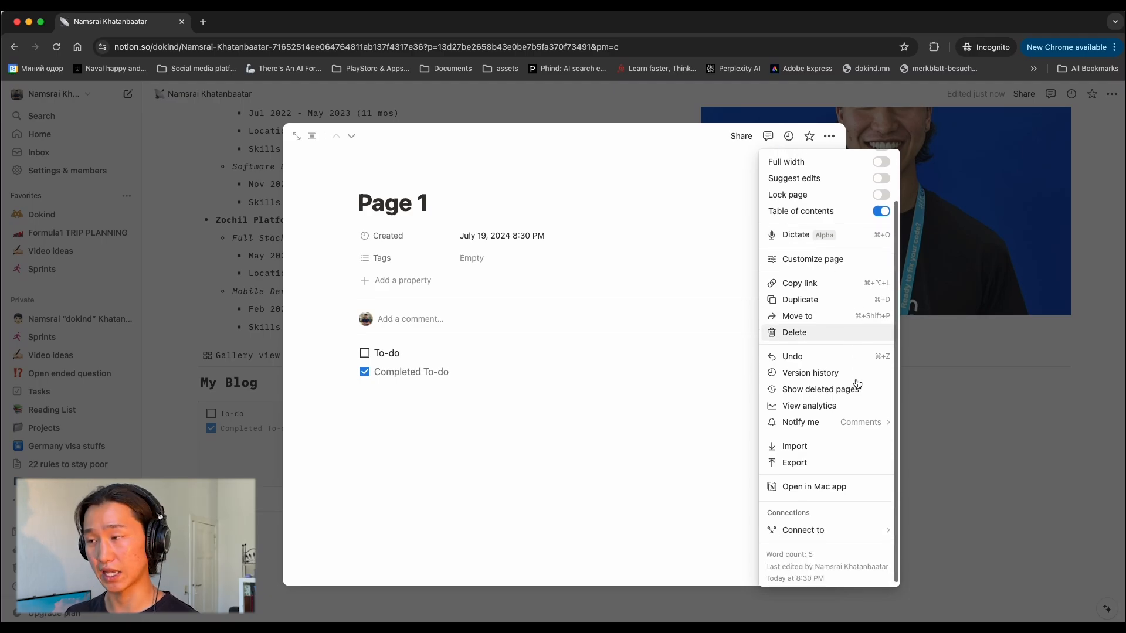
pyautogui.click(631, 397)
pyautogui.click(426, 176)
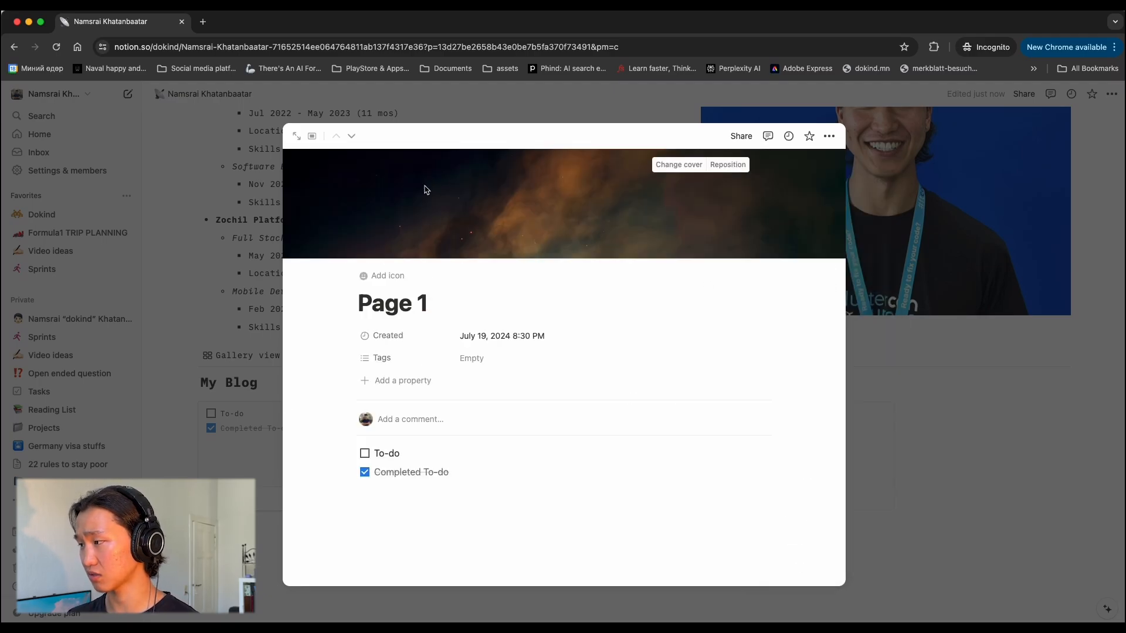
pyautogui.moveTo(431, 302); pyautogui.dragTo(353, 299)
pyautogui.write('C')
pyautogui.press('BackSpace')
pyautogui.write('S')
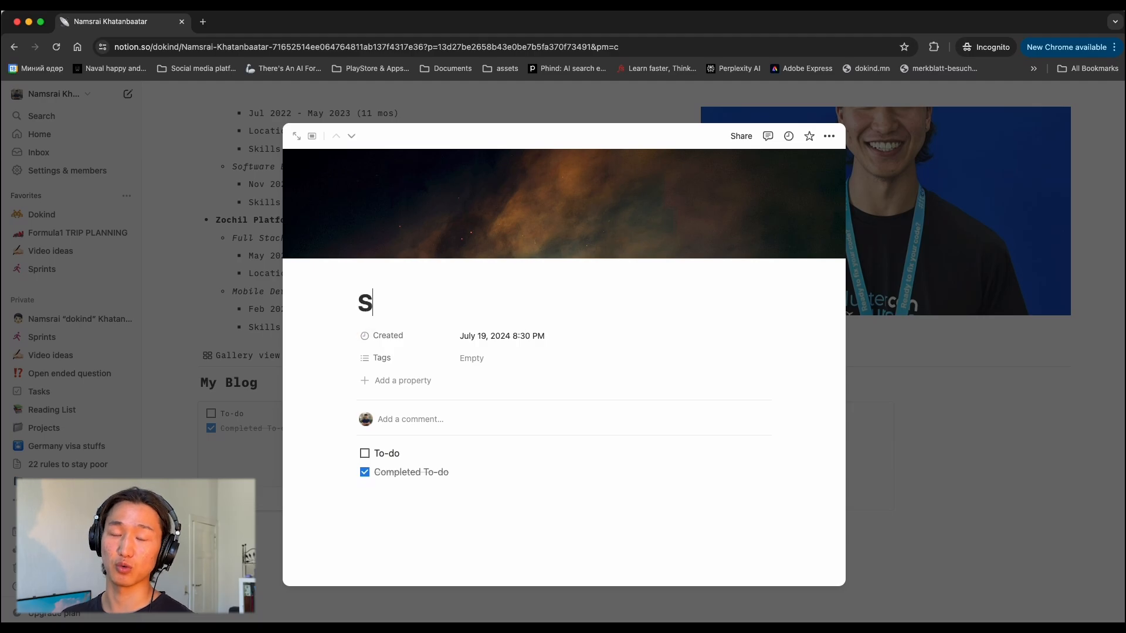
pyautogui.write('leep is best mediccccene')
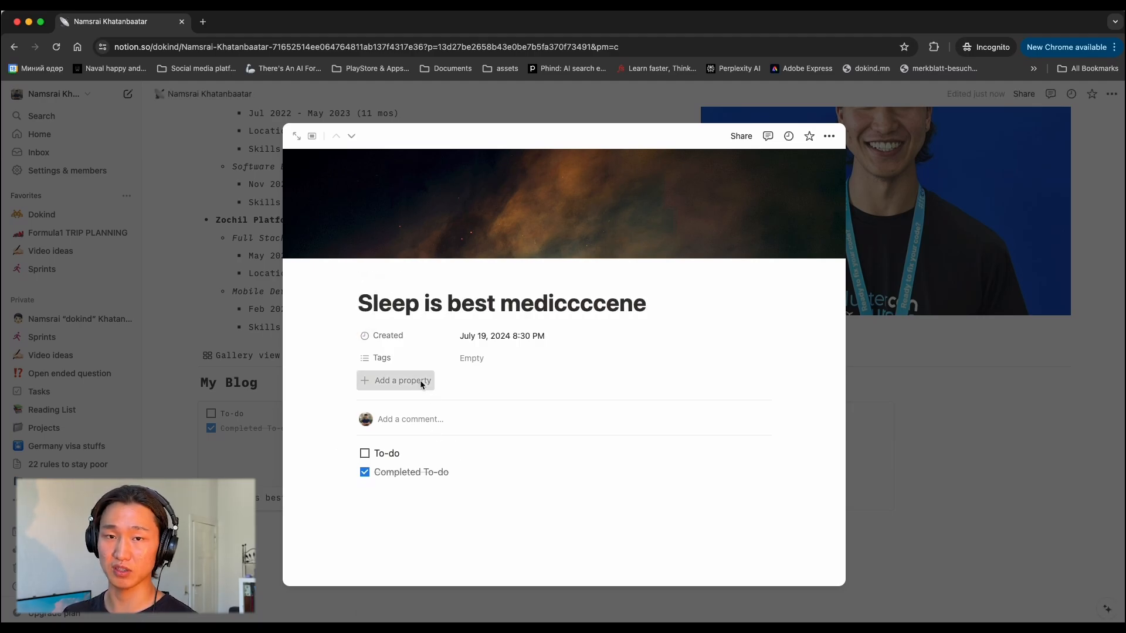
# Step: Add a Date property to the post set to July 19, 2024
pyautogui.click(420, 380)
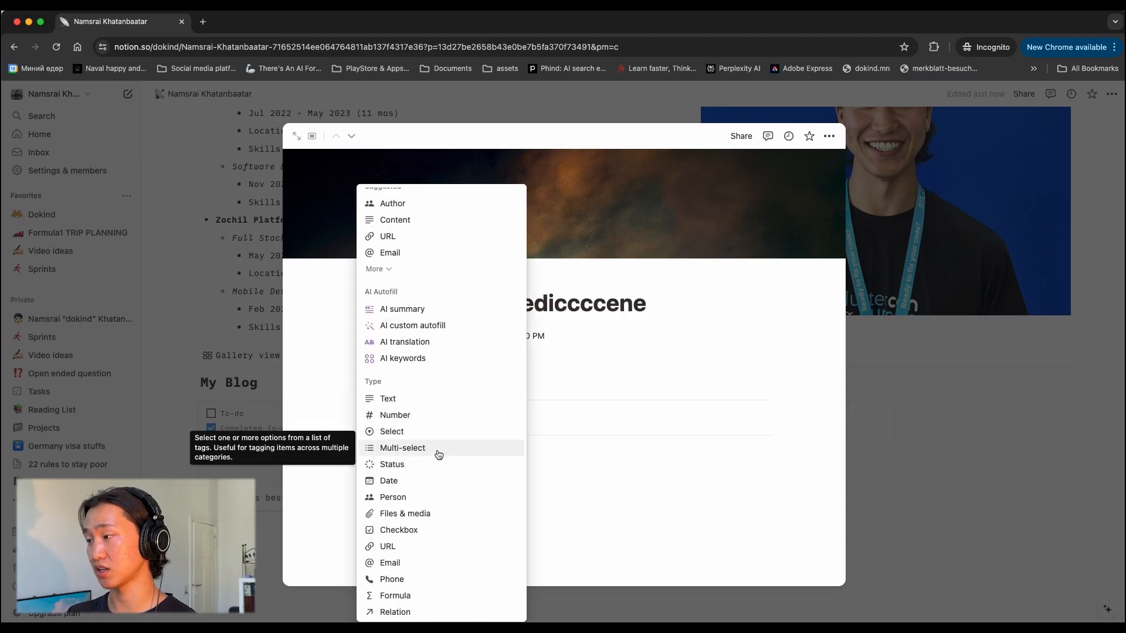
pyautogui.click(438, 489)
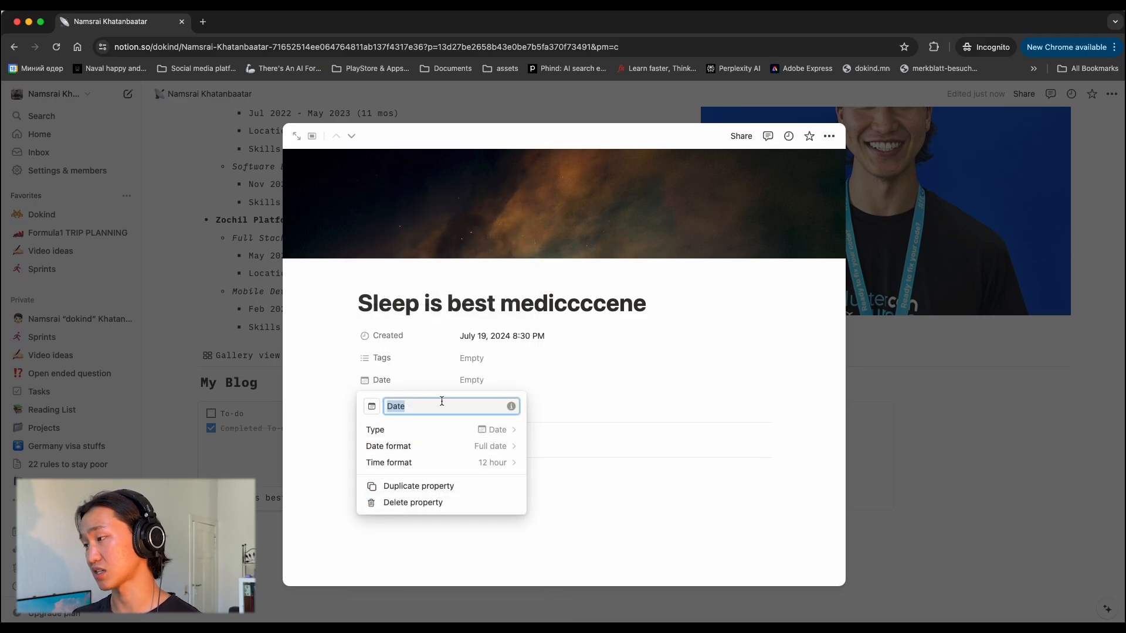
pyautogui.click(491, 382)
pyautogui.click(491, 383)
pyautogui.click(570, 413)
pyautogui.click(397, 406)
# Step: Tag the post бодрол and аялал and delete its to-do items
pyautogui.click(475, 357)
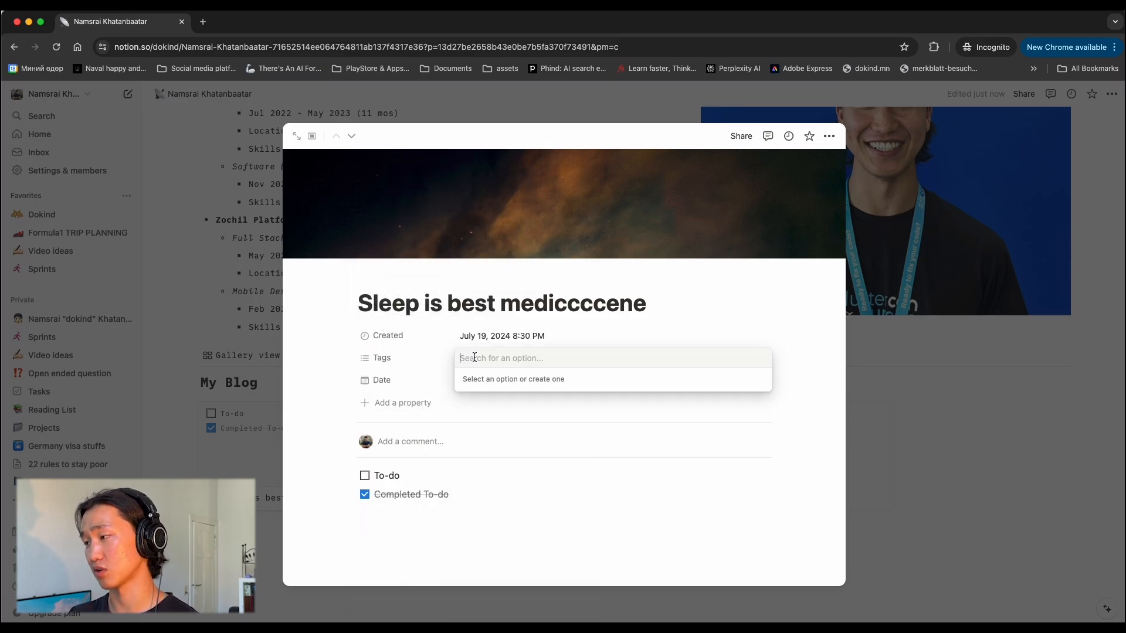
pyautogui.write('Б')
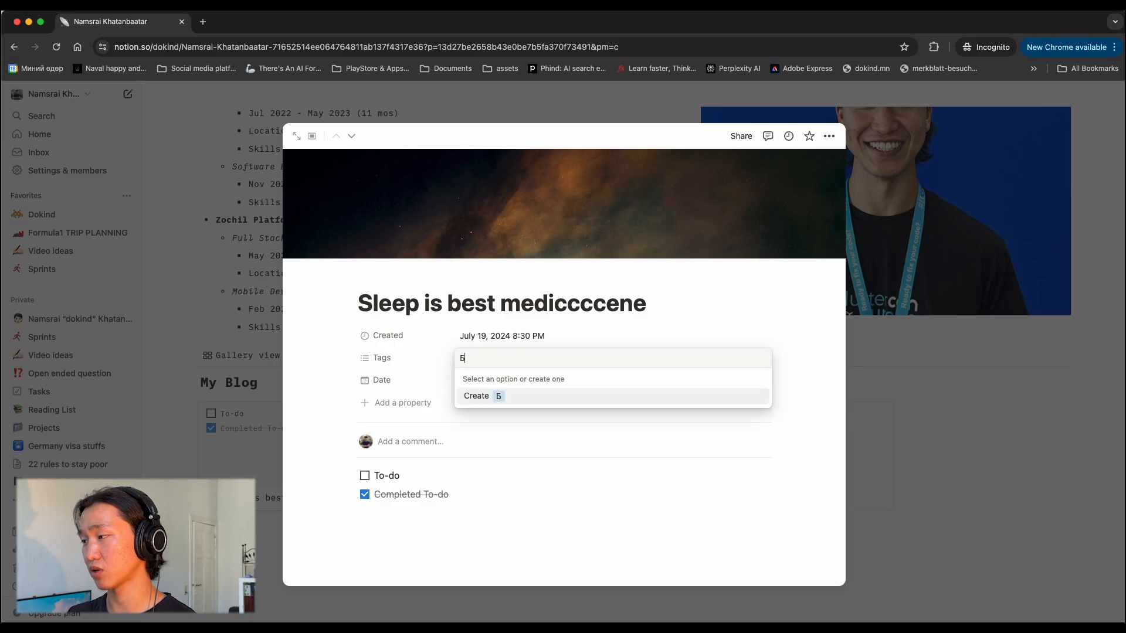
pyautogui.press('Return')
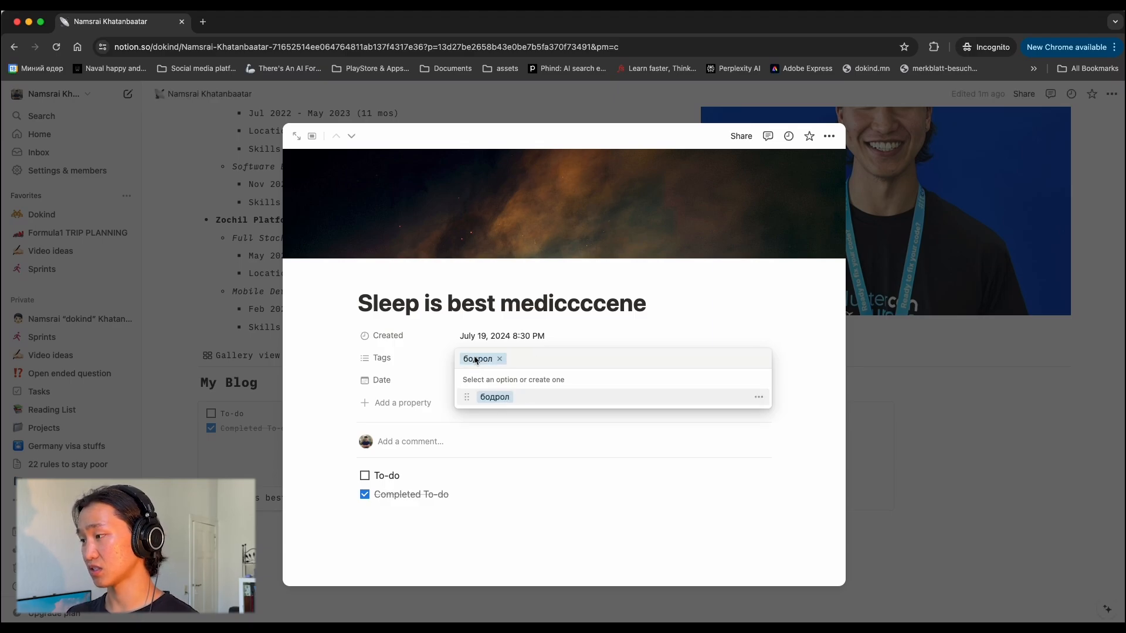
pyautogui.write('у')
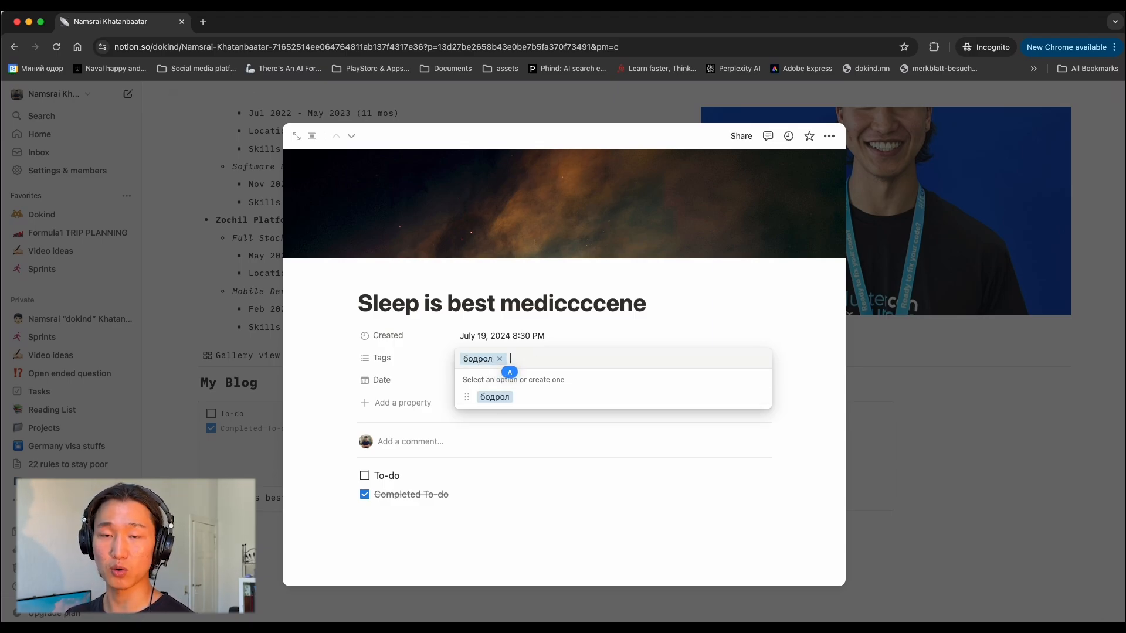
pyautogui.write('a')
pyautogui.write('ялал')
pyautogui.press('Return')
pyautogui.click(574, 412)
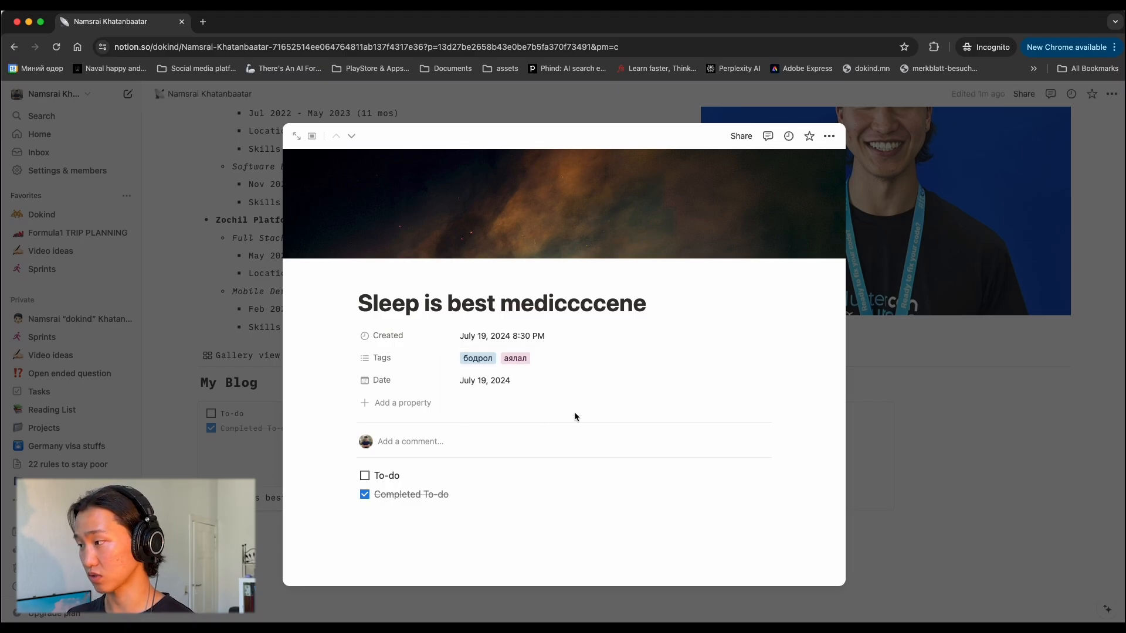
pyautogui.scroll(-2, 575, 410)
pyautogui.moveTo(495, 444); pyautogui.dragTo(364, 414)
pyautogui.press('BackSpace')
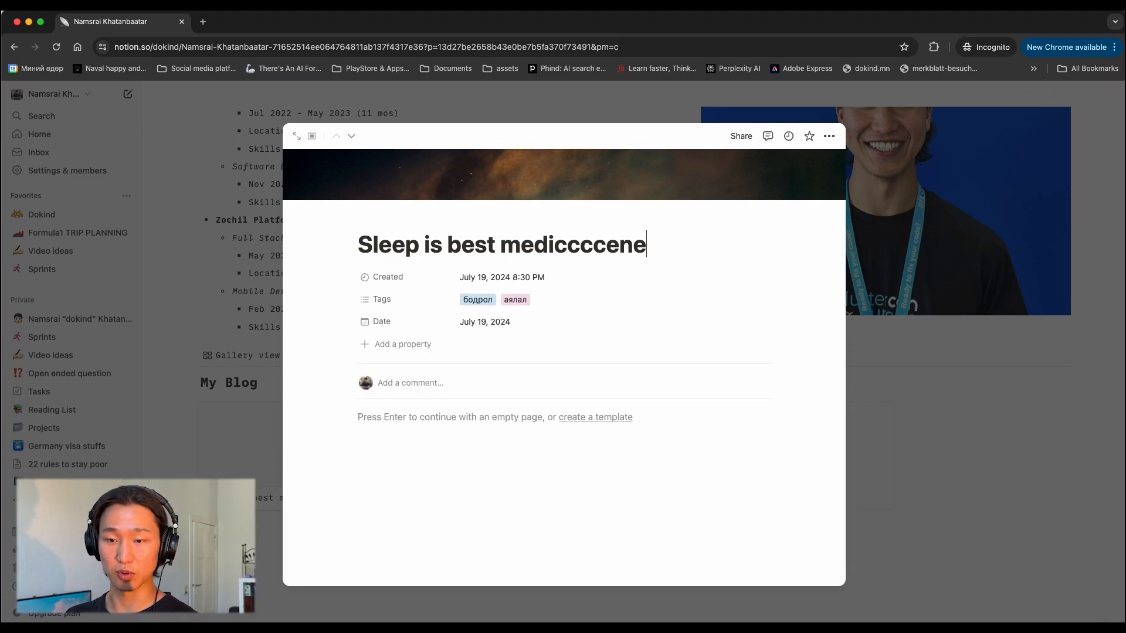
# Step: Start a new My Blog template tagged бодрол with its date set to Now
pyautogui.click(581, 417)
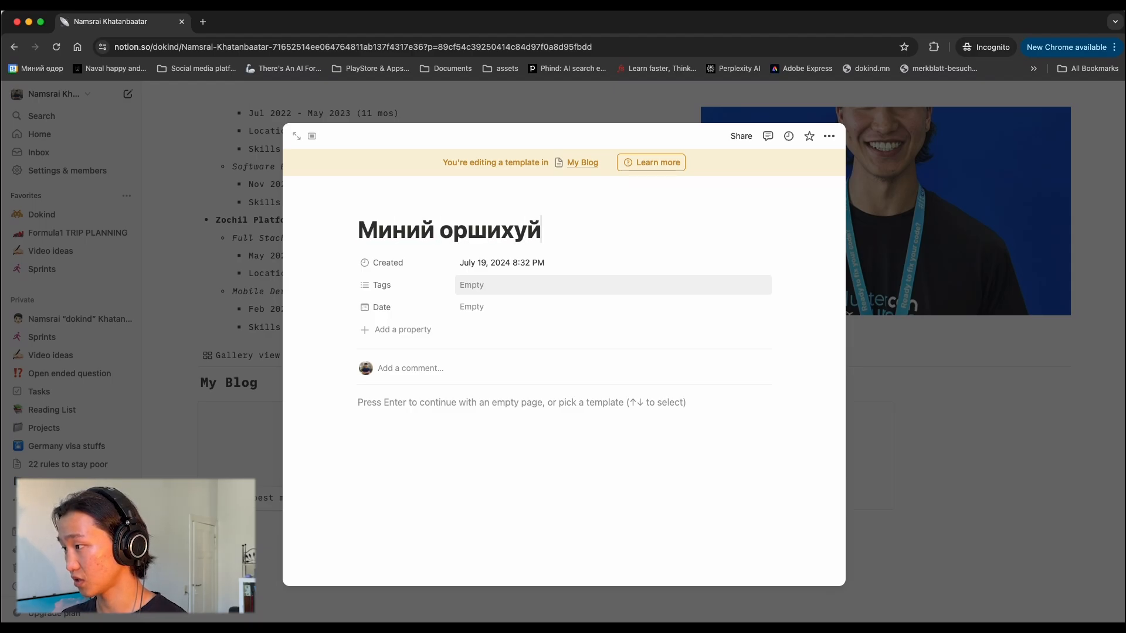
pyautogui.click(527, 290)
pyautogui.click(488, 322)
pyautogui.press('Escape')
pyautogui.click(483, 310)
pyautogui.click(482, 273)
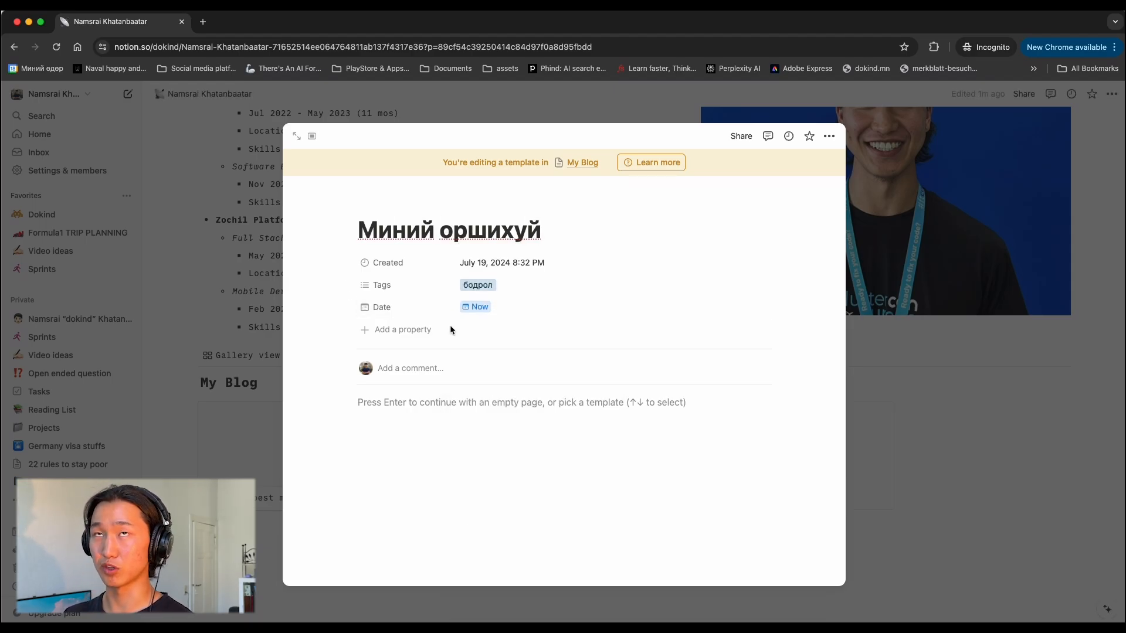
# Step: Add an Unsplash guitar photo and a line of text to the template body
pyautogui.click(481, 390)
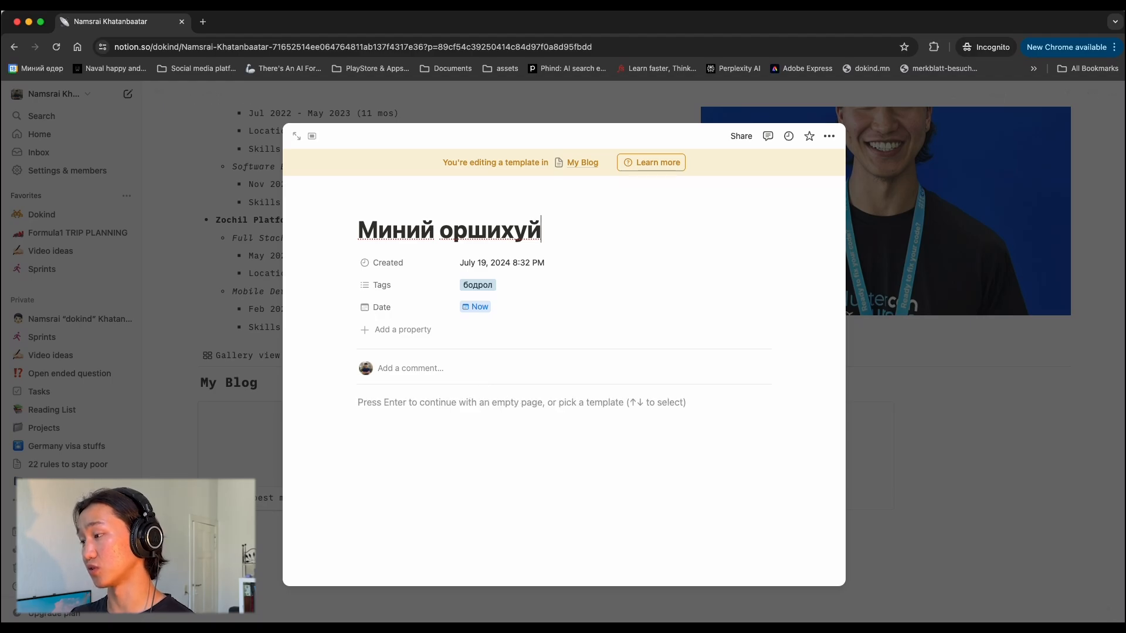
pyautogui.write('/im')
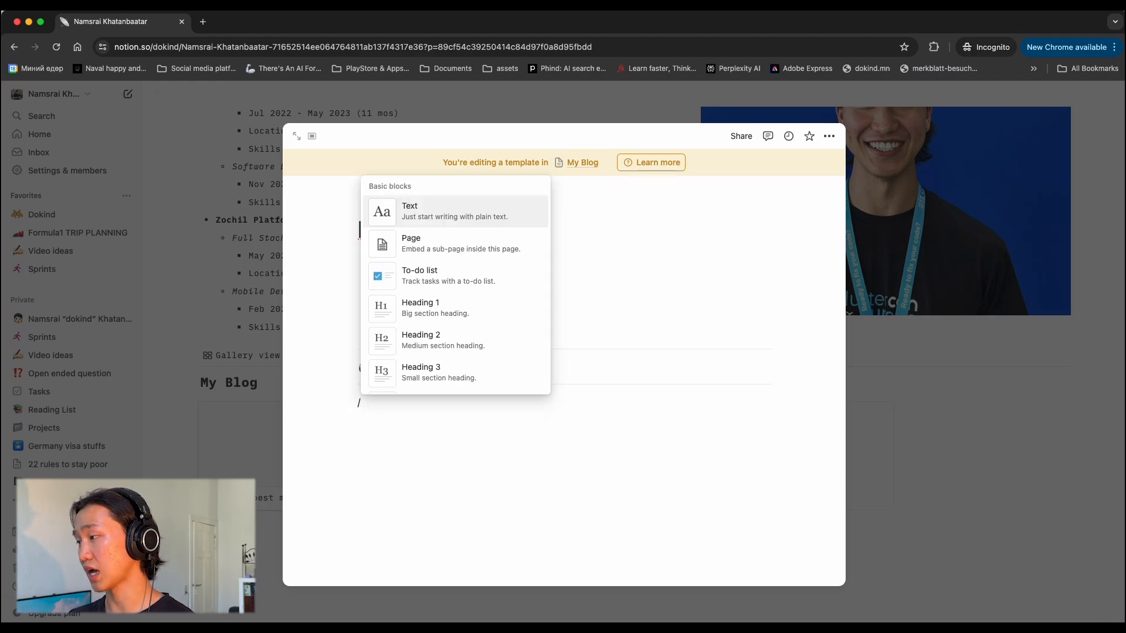
pyautogui.press('Return')
pyautogui.click(524, 435)
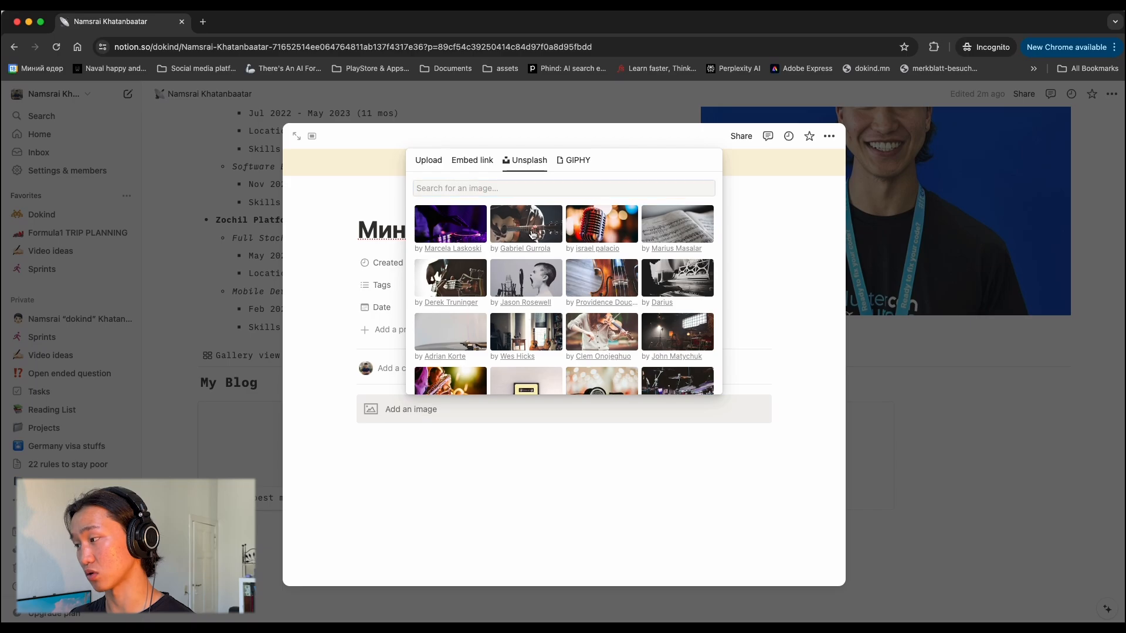
pyautogui.click(526, 226)
pyautogui.scroll(-3, 548, 435)
pyautogui.scroll(3, 548, 436)
pyautogui.scroll(-3, 548, 436)
pyautogui.click(449, 553)
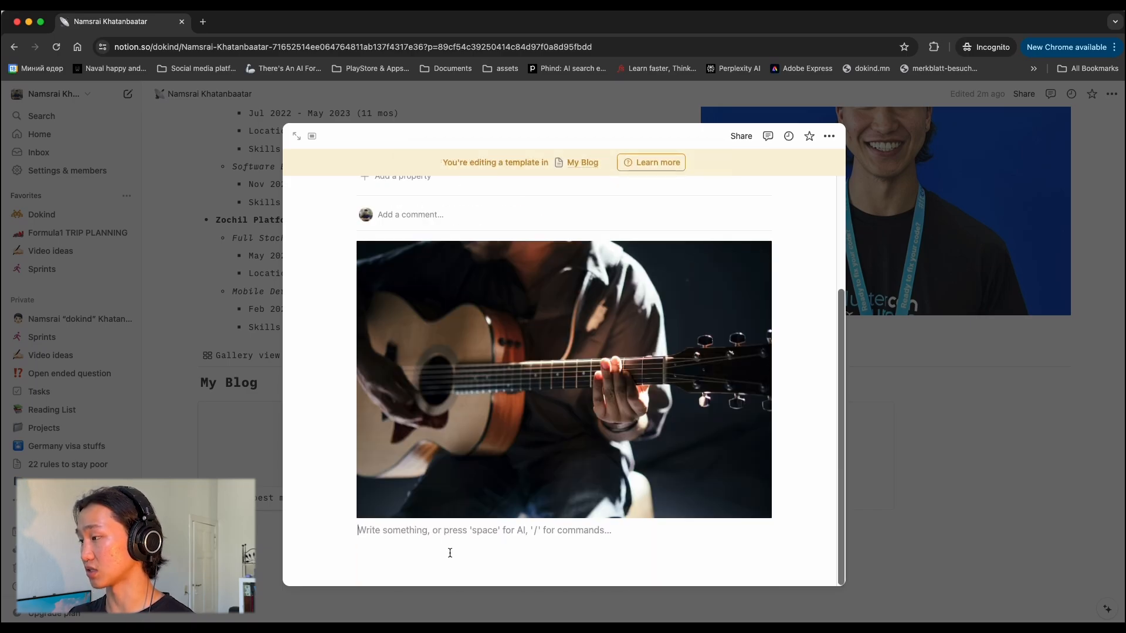
pyautogui.press('space')
pyautogui.press('Escape')
pyautogui.write('Э')
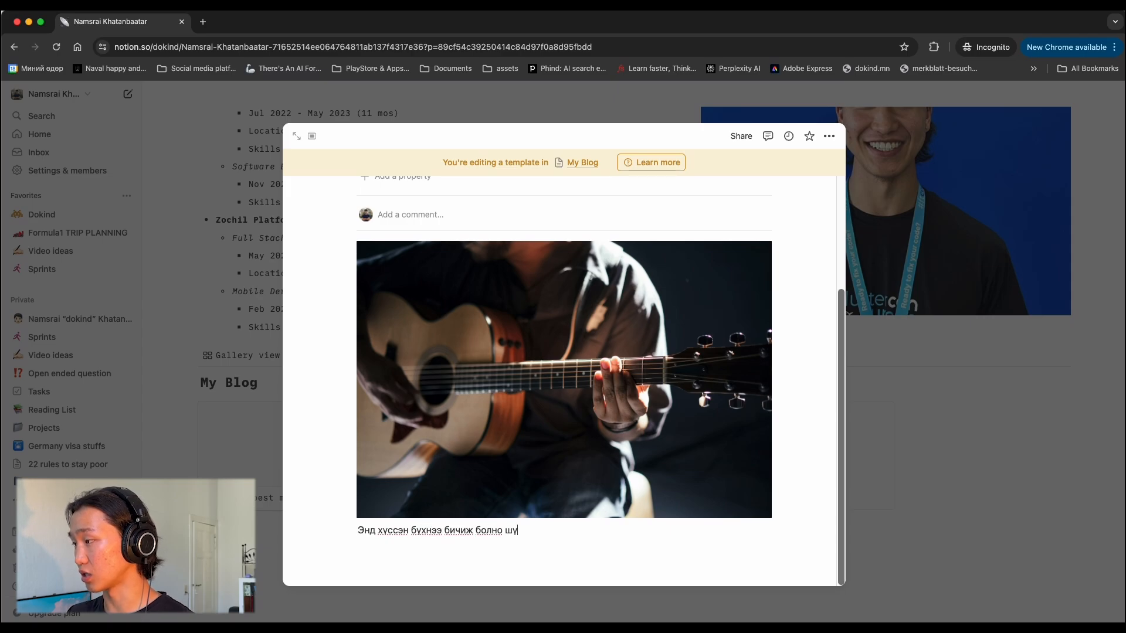
pyautogui.press('Return')
pyautogui.press('Return')
# Step: Delete Page 3 and Page 2 from the My Blog gallery
pyautogui.click(272, 551)
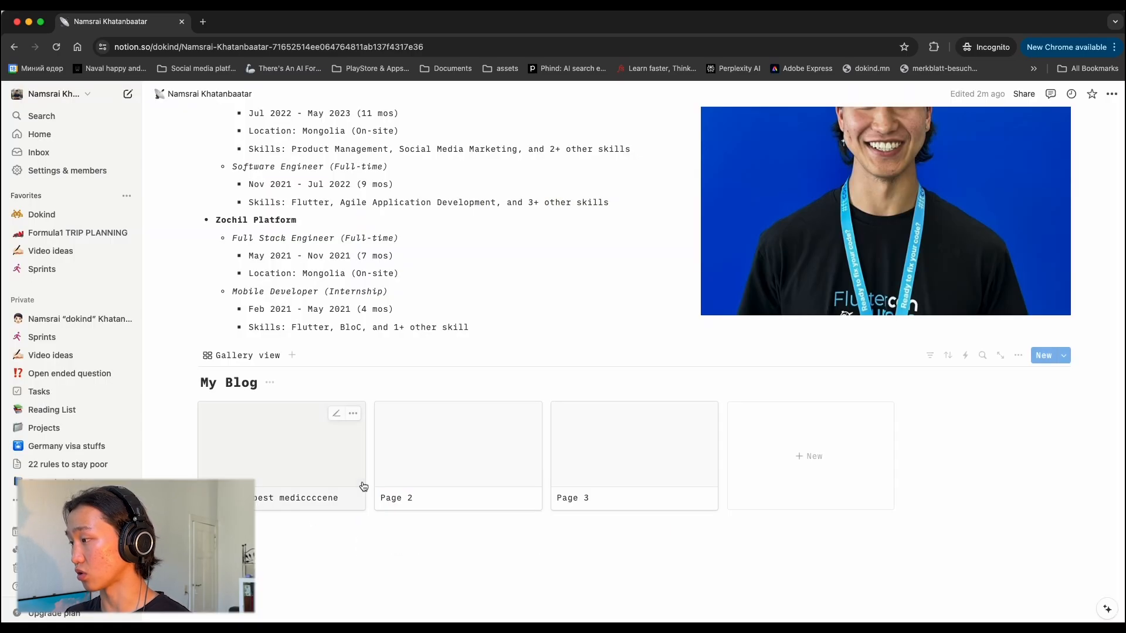
pyautogui.click(705, 415)
pyautogui.click(727, 292)
pyautogui.click(529, 414)
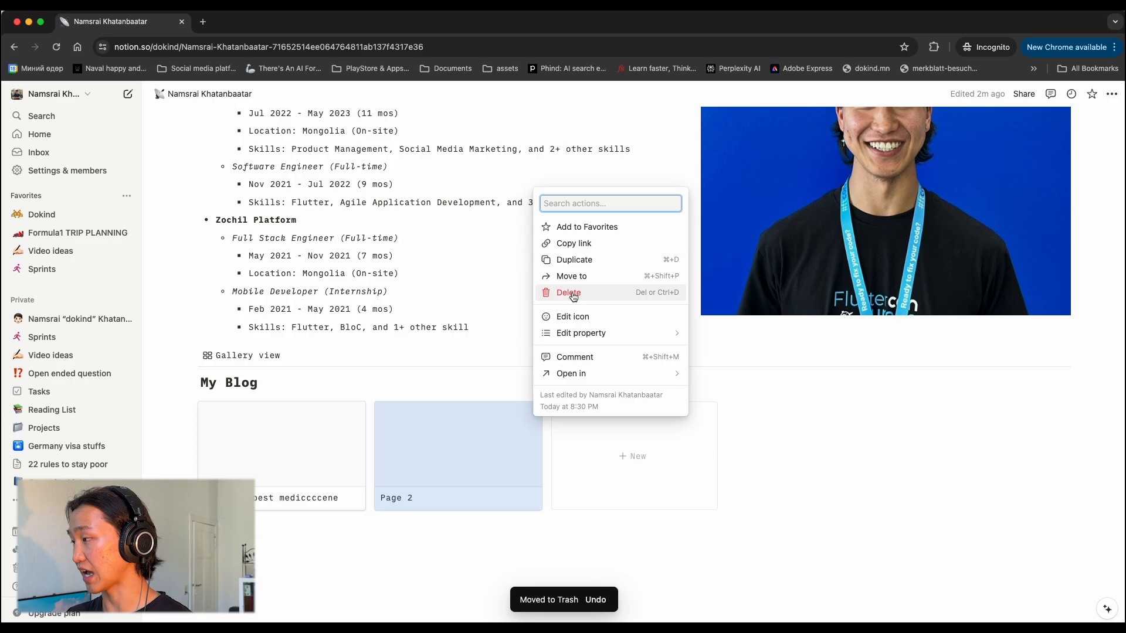
pyautogui.click(554, 294)
# Step: Create a new post and the Sleep post both from the Миний оршихуй template
pyautogui.click(491, 454)
pyautogui.click(432, 405)
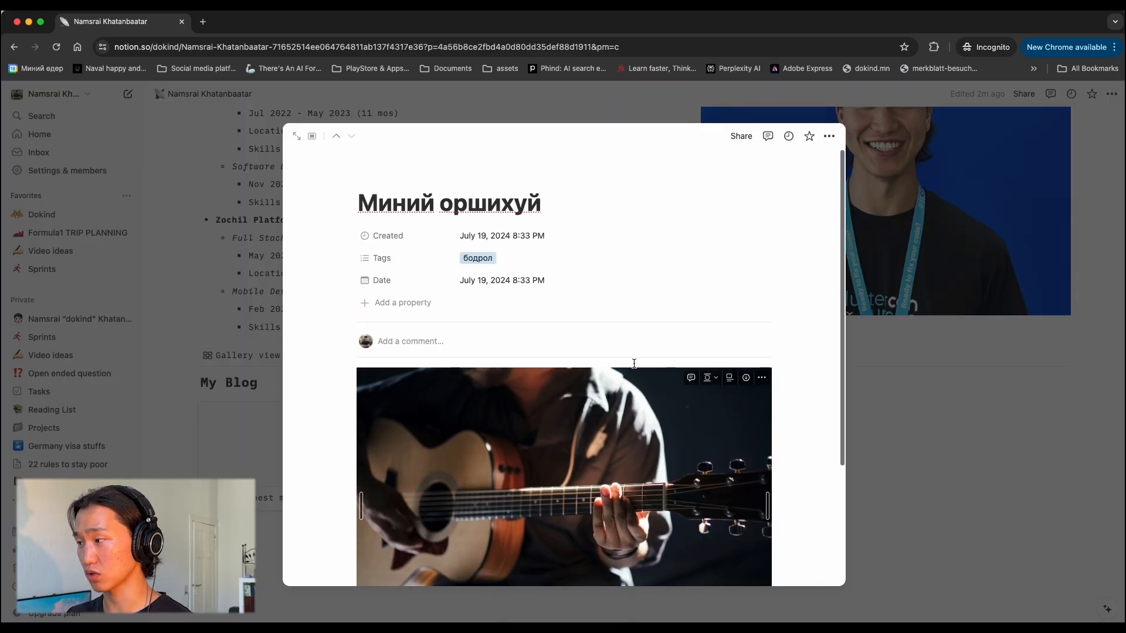
pyautogui.click(988, 344)
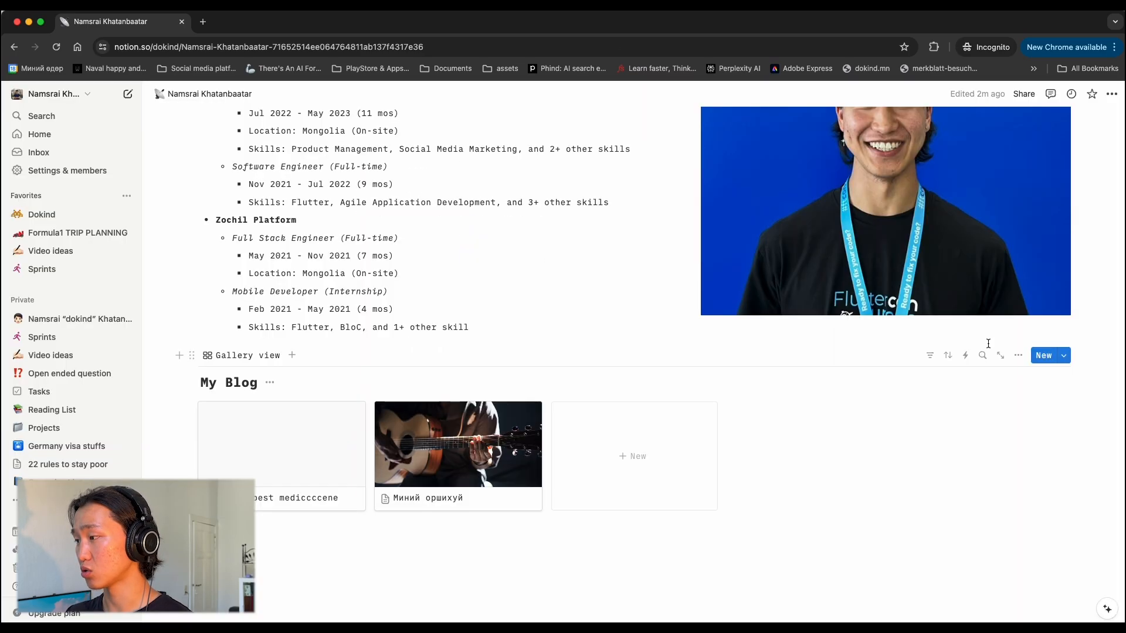
pyautogui.click(300, 438)
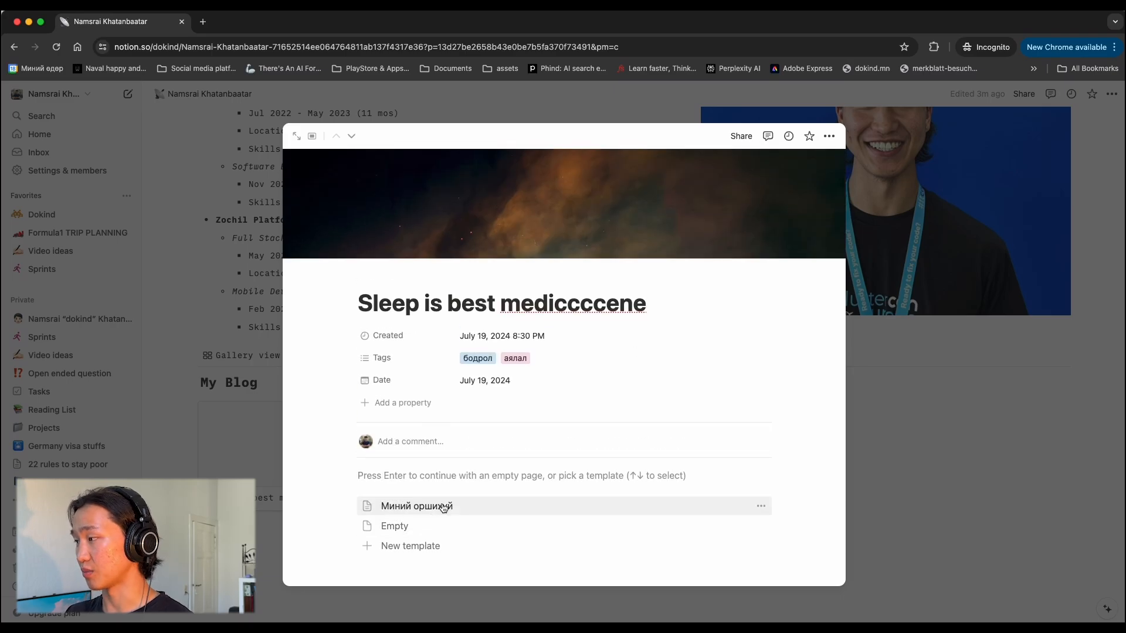
pyautogui.click(444, 507)
pyautogui.click(262, 547)
# Step: Make Tags visible on the My Blog gallery cards
pyautogui.click(1017, 355)
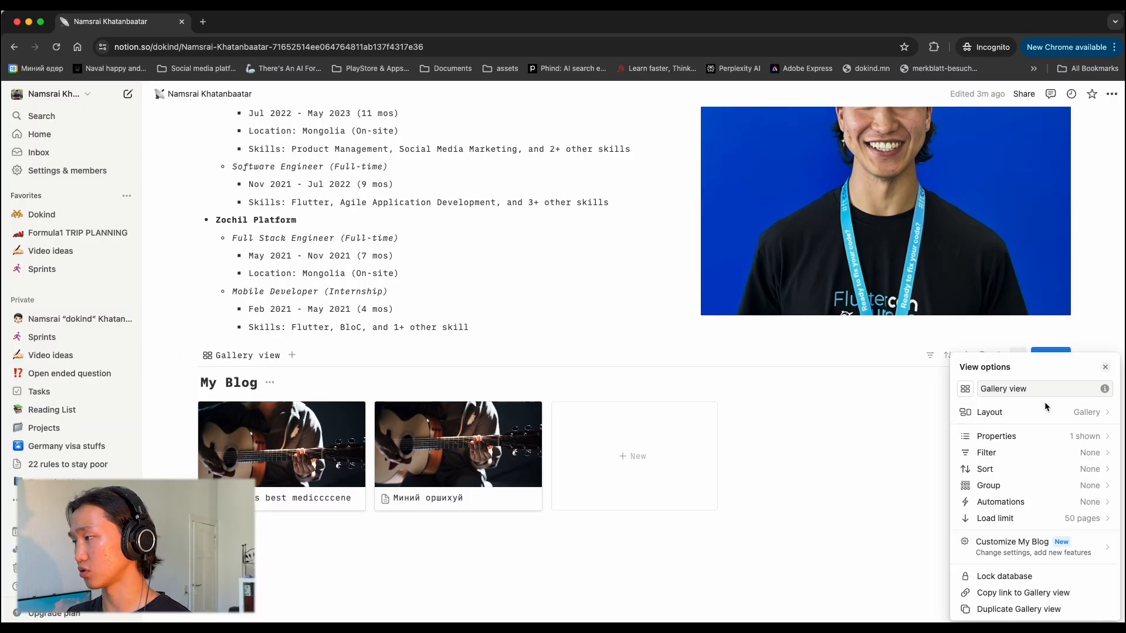
pyautogui.click(1079, 436)
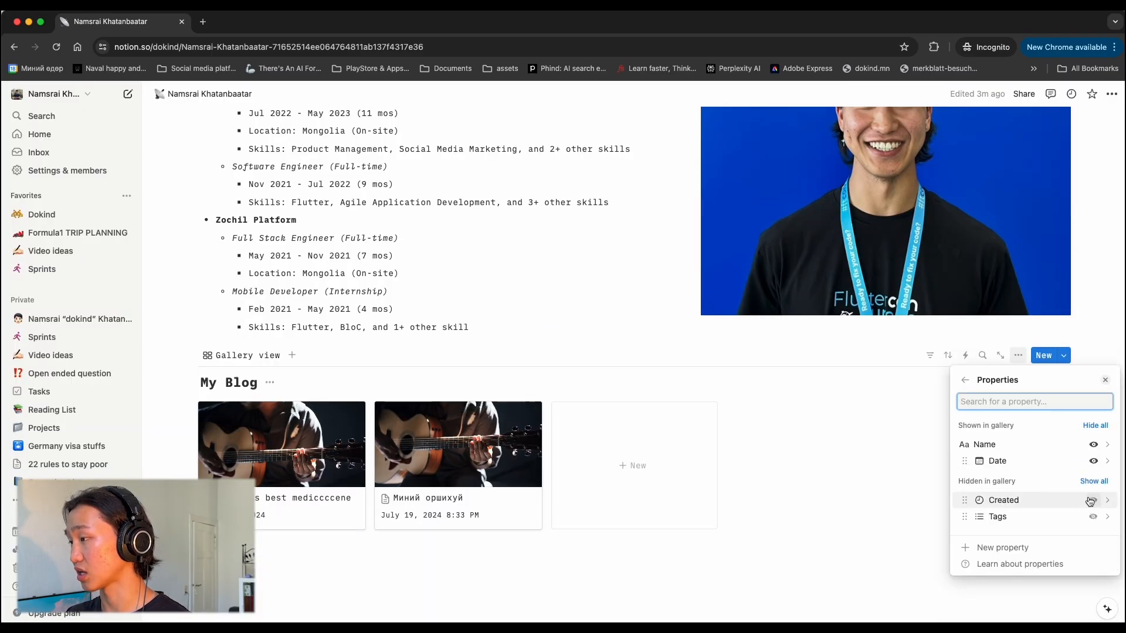
pyautogui.click(1093, 517)
pyautogui.click(1017, 355)
# Step: Set gallery posts to open as Full page, then check a post and return
pyautogui.click(1018, 355)
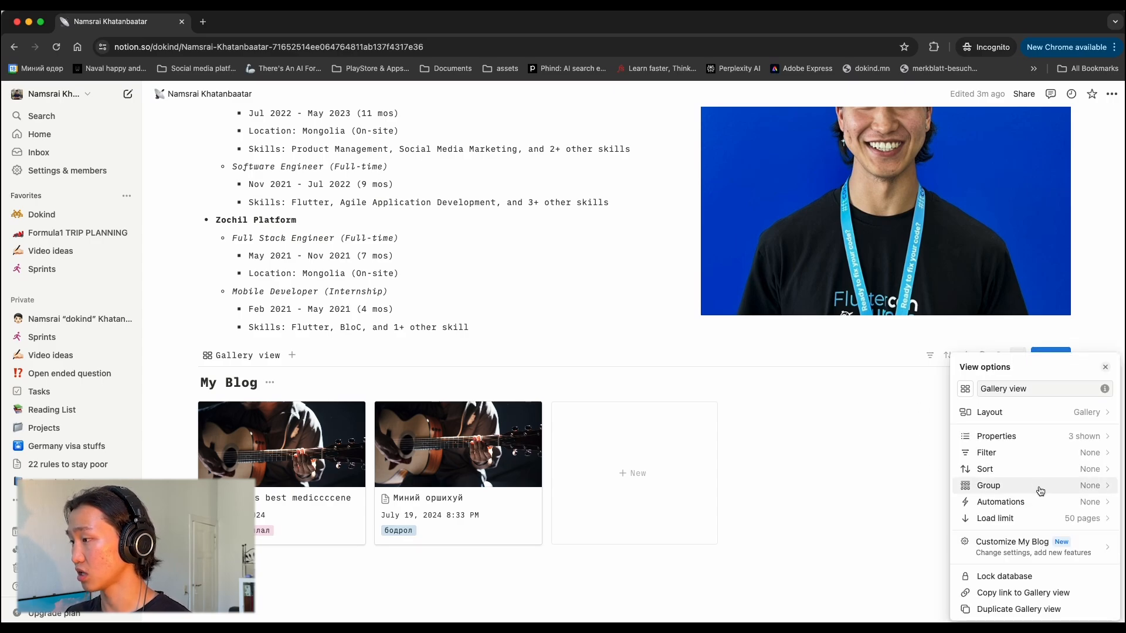
pyautogui.click(1095, 412)
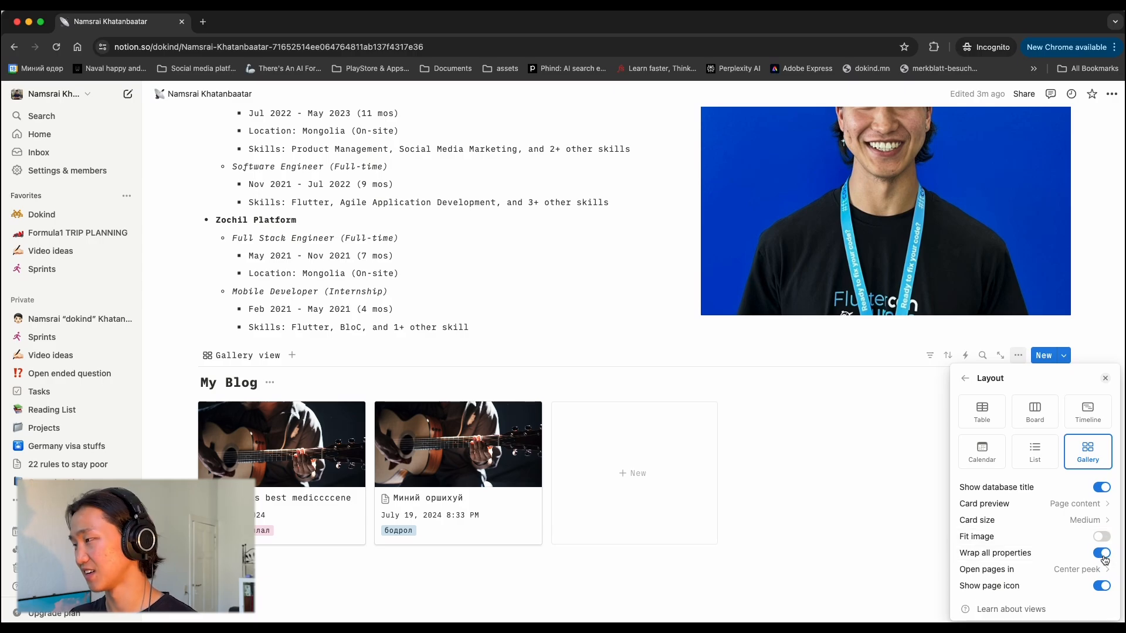
pyautogui.click(1077, 569)
pyautogui.click(1012, 537)
pyautogui.click(528, 454)
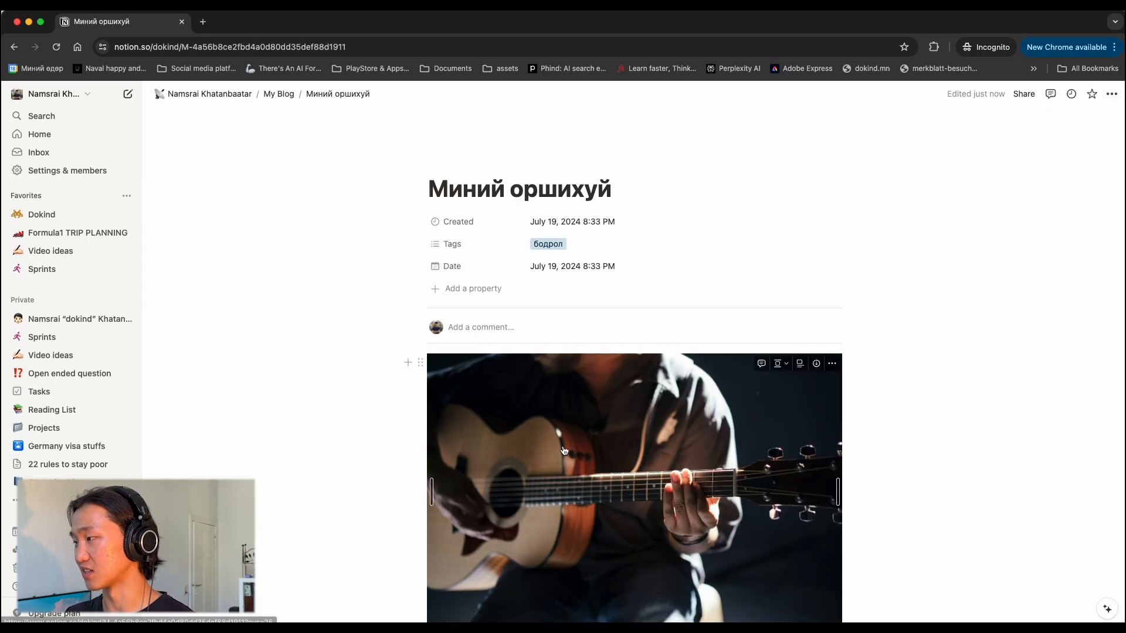
pyautogui.click(13, 47)
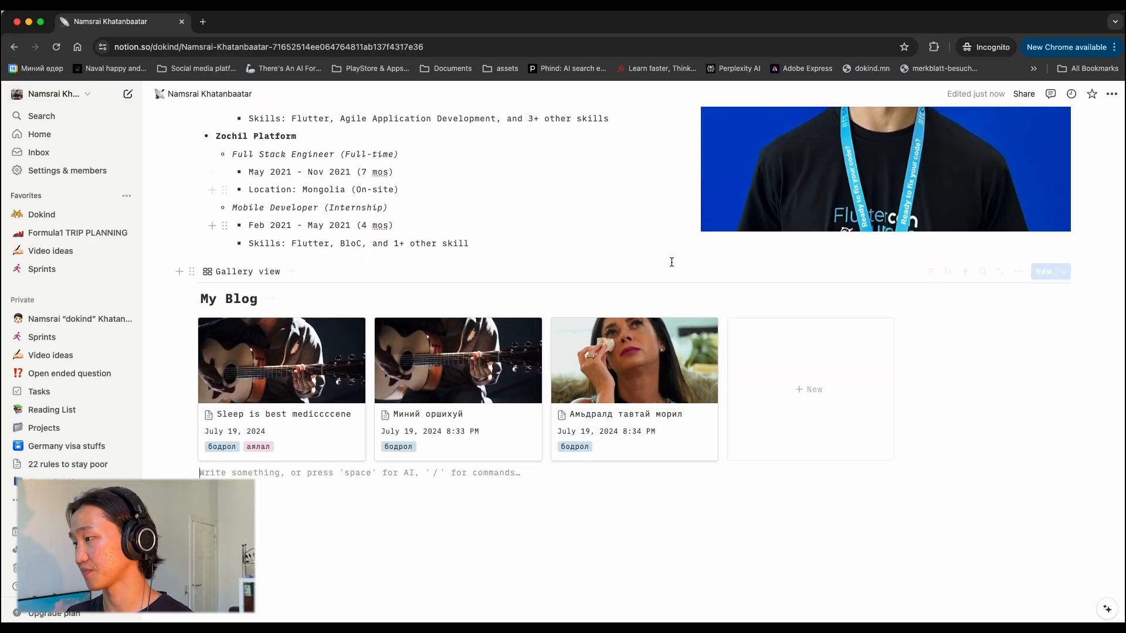
pyautogui.hotkey('ctrl', 'Up')
# Step: Ask ChatGPT to 'write me contact me bullet list' and select its Contact Me reply
pyautogui.click(553, 244)
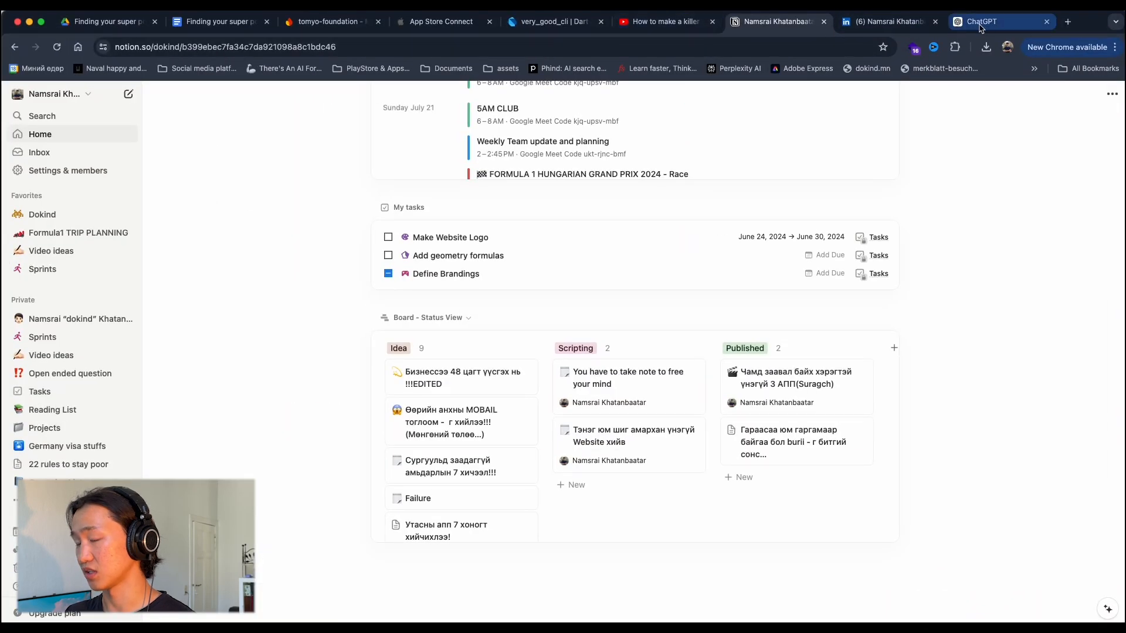
pyautogui.click(975, 22)
pyautogui.write('write me ')
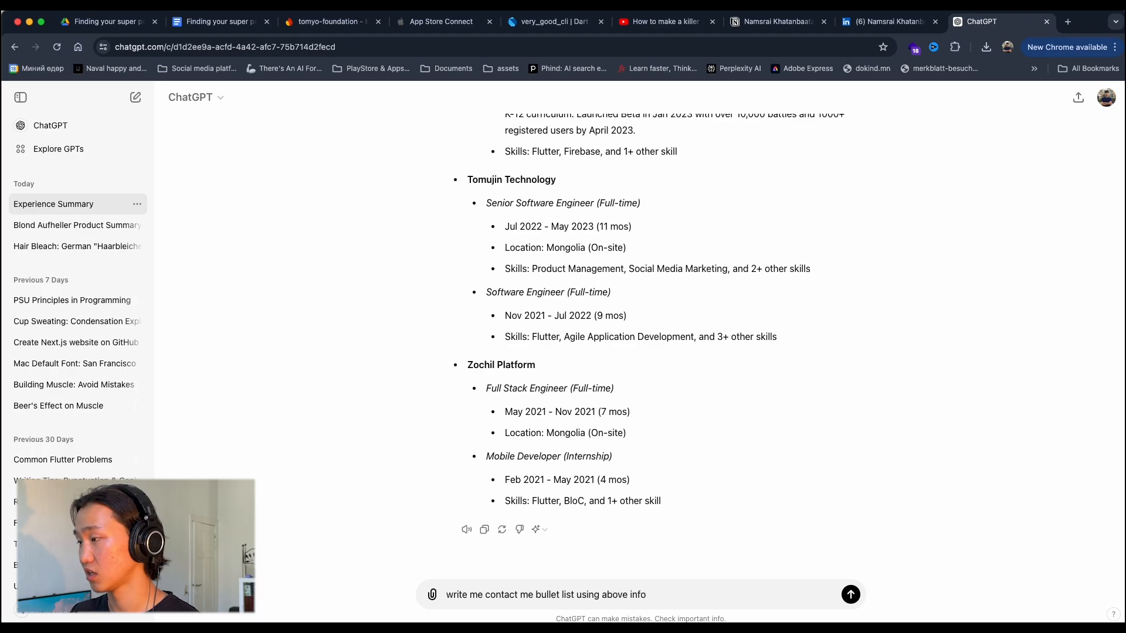
pyautogui.write('contact me bullet list using')
pyautogui.press('BackSpace')
pyautogui.press('BackSpace')
pyautogui.press('BackSpace')
pyautogui.press('BackSpace')
pyautogui.press('BackSpace')
pyautogui.press('BackSpace')
pyautogui.press('Return')
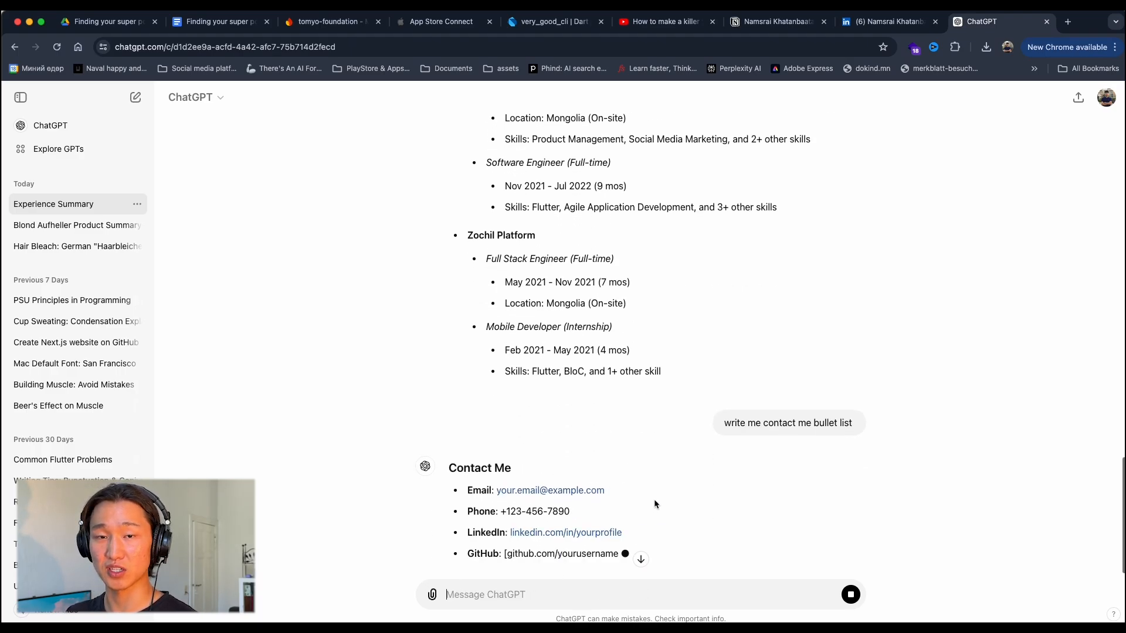
pyautogui.moveTo(655, 503); pyautogui.dragTo(449, 375)
pyautogui.press('super+c')
pyautogui.click(887, 22)
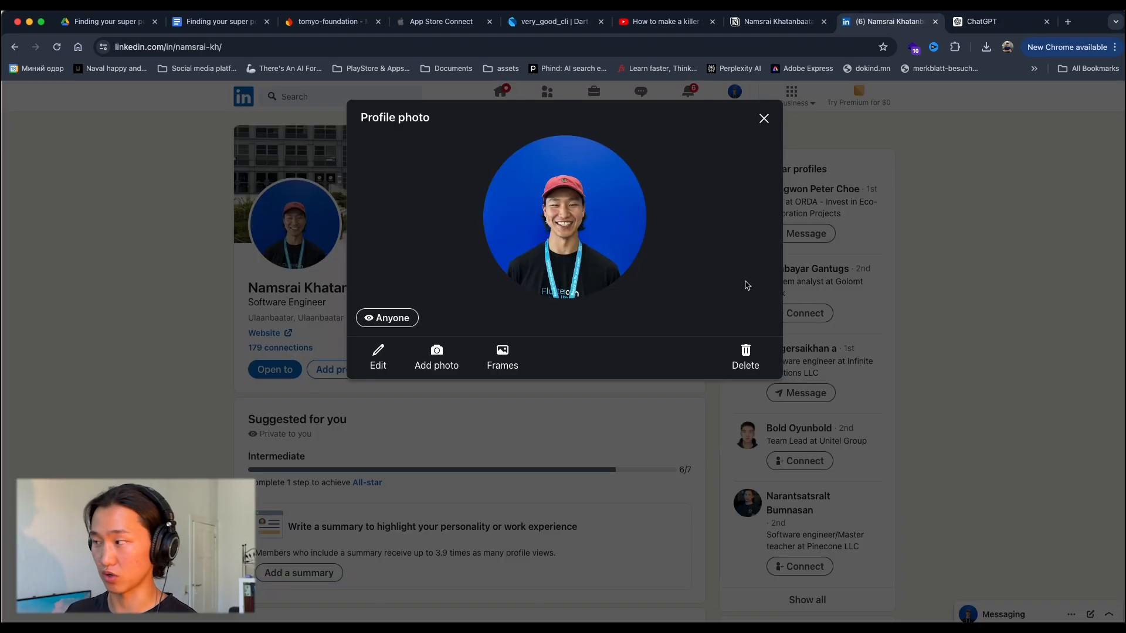
pyautogui.click(976, 22)
# Step: Paste the Contact Me list into the Notion resume and remove the unwanted contact lines
pyautogui.hotkey('ctrl', 'Up')
pyautogui.click(835, 293)
pyautogui.press('super+v')
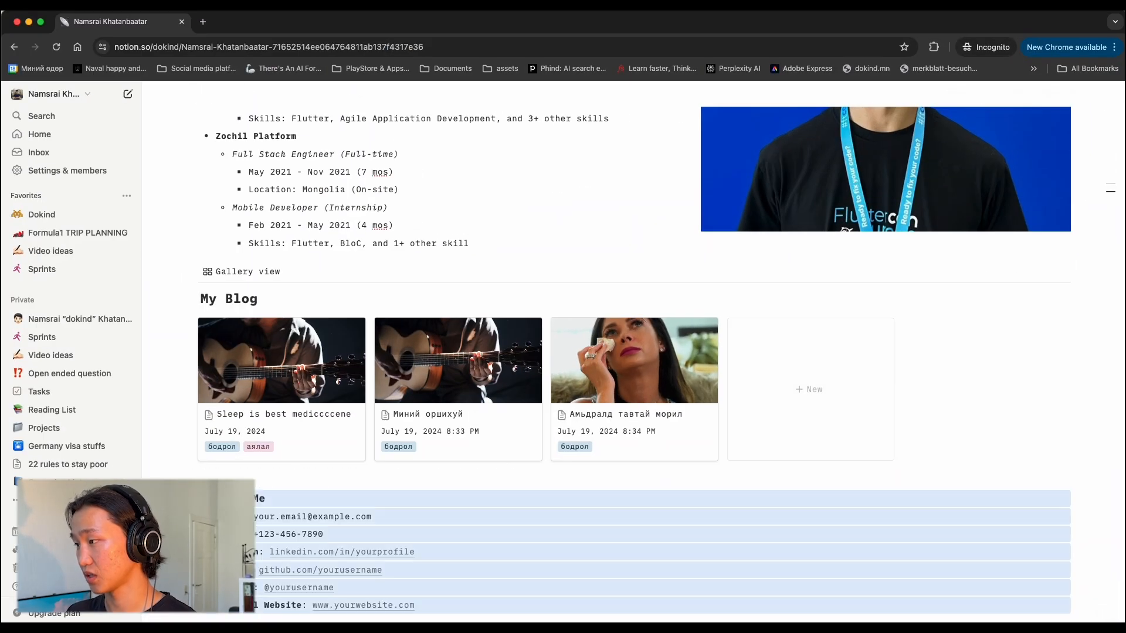
pyautogui.moveTo(397, 496); pyautogui.dragTo(252, 378)
pyautogui.press('BackSpace')
pyautogui.press('Left')
pyautogui.press('Left')
# Step: Replace Email with a bold IG label followed by the Instagram handle
pyautogui.hotkey('alt', 'shift', 'Left')
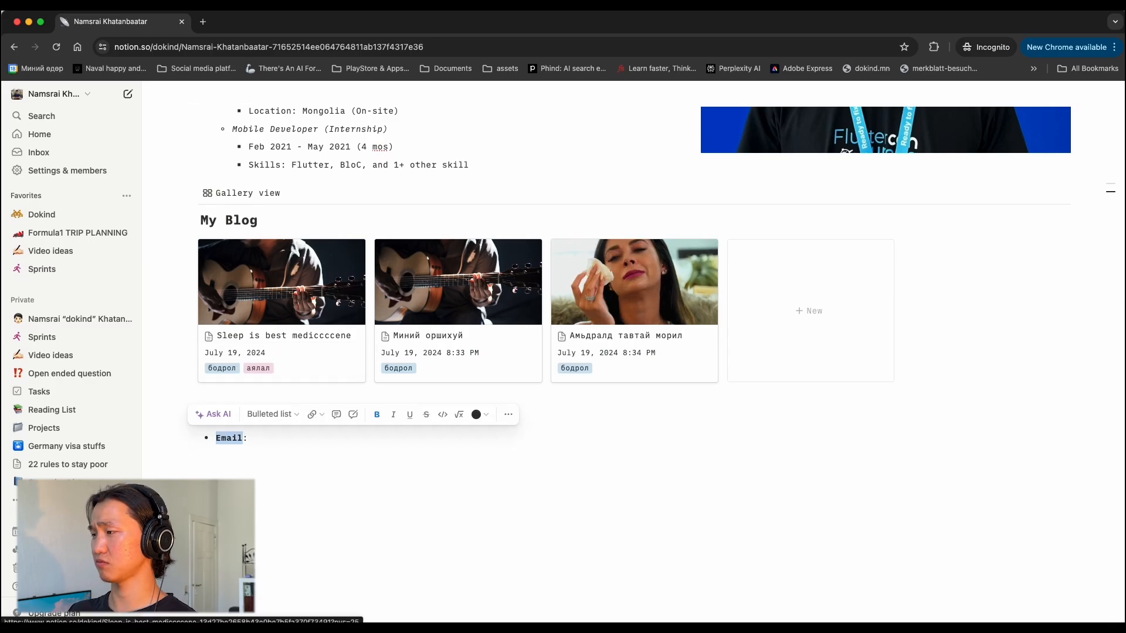
pyautogui.write('IG')
pyautogui.hotkey('alt', 'shift', 'Left')
pyautogui.press('super+b')
pyautogui.press('Right')
pyautogui.press('Right')
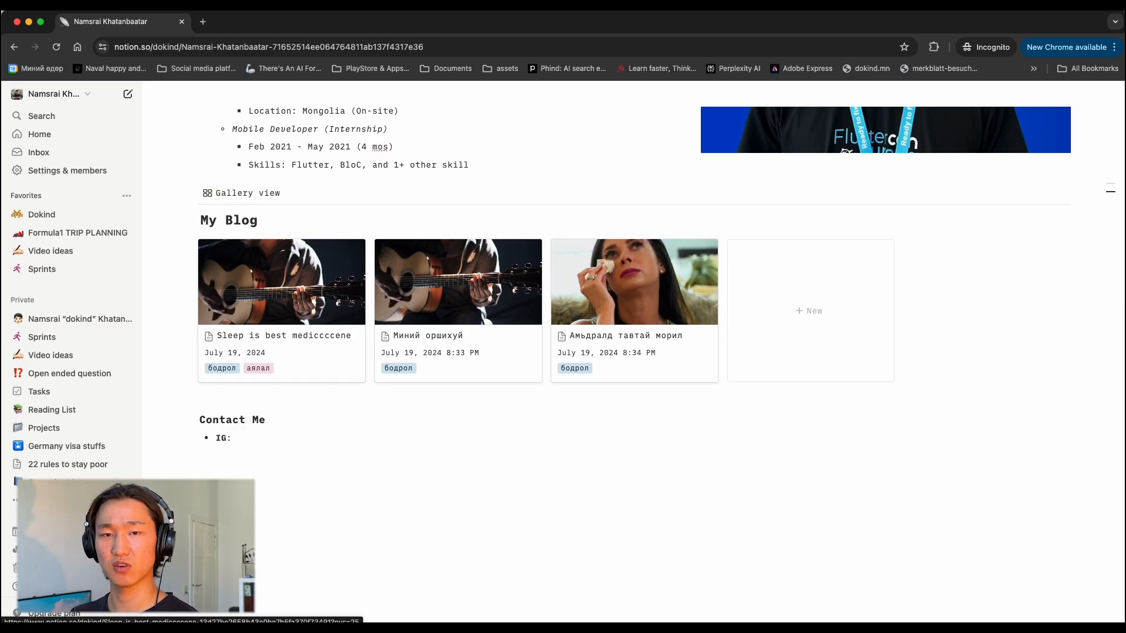
pyautogui.write('@dokinds')
pyautogui.press('Return')
# Step: Add a bold 'Youtube:' line with the channel link and start a new line
pyautogui.write('Youtube')
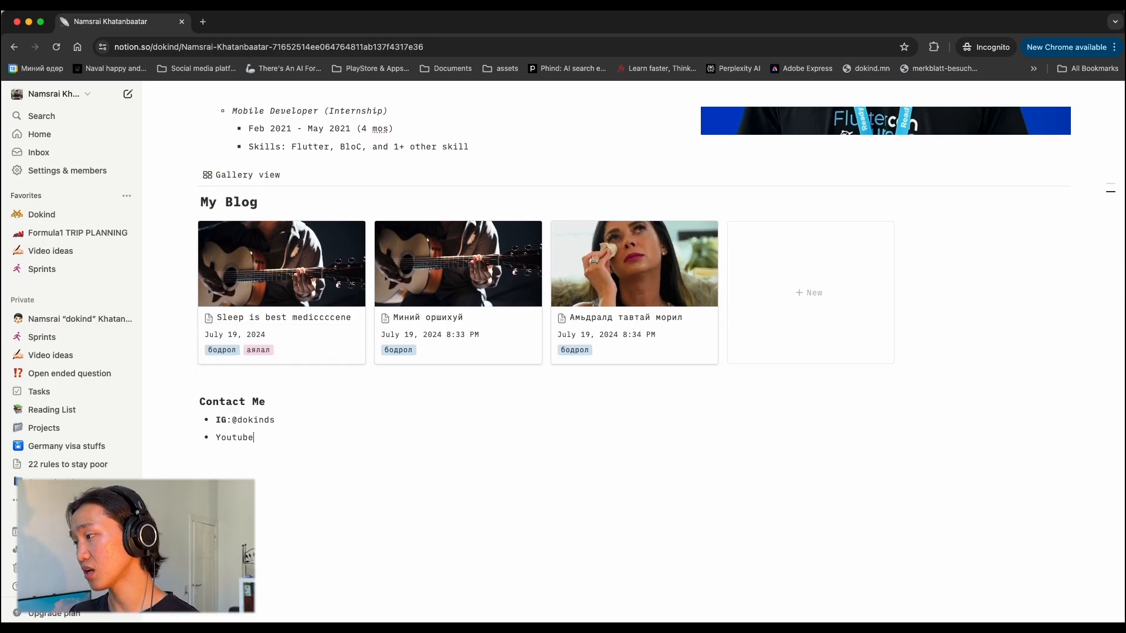
pyautogui.hotkey('alt', 'shift', 'Left')
pyautogui.press('super+b')
pyautogui.press('Right')
pyautogui.write(':')
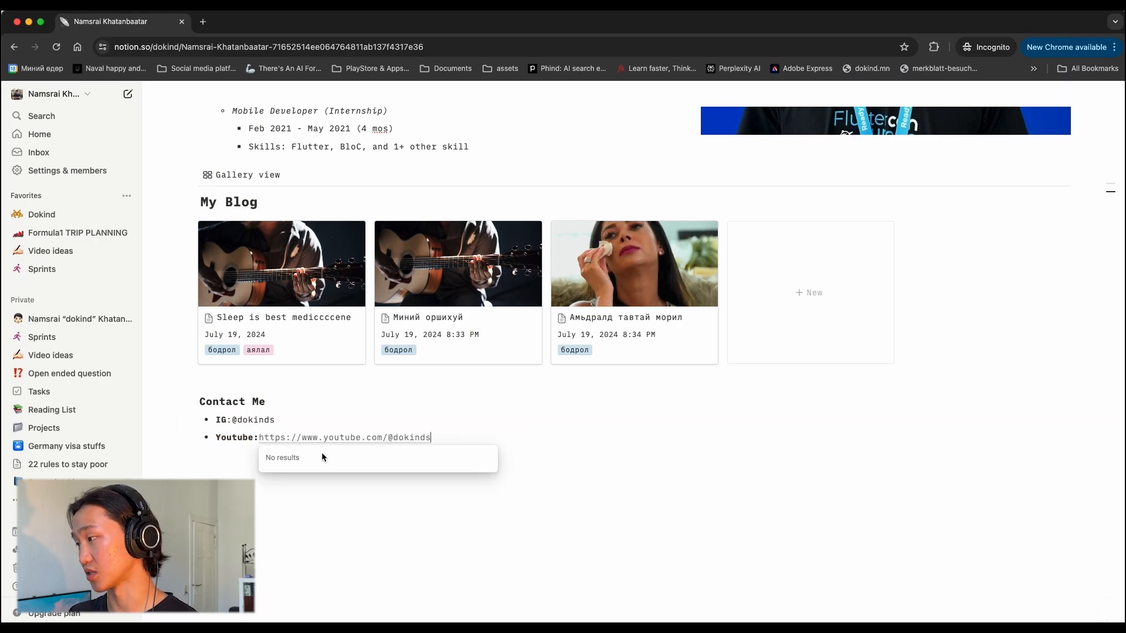
pyautogui.press('Return')
pyautogui.scroll(1, 334, 524)
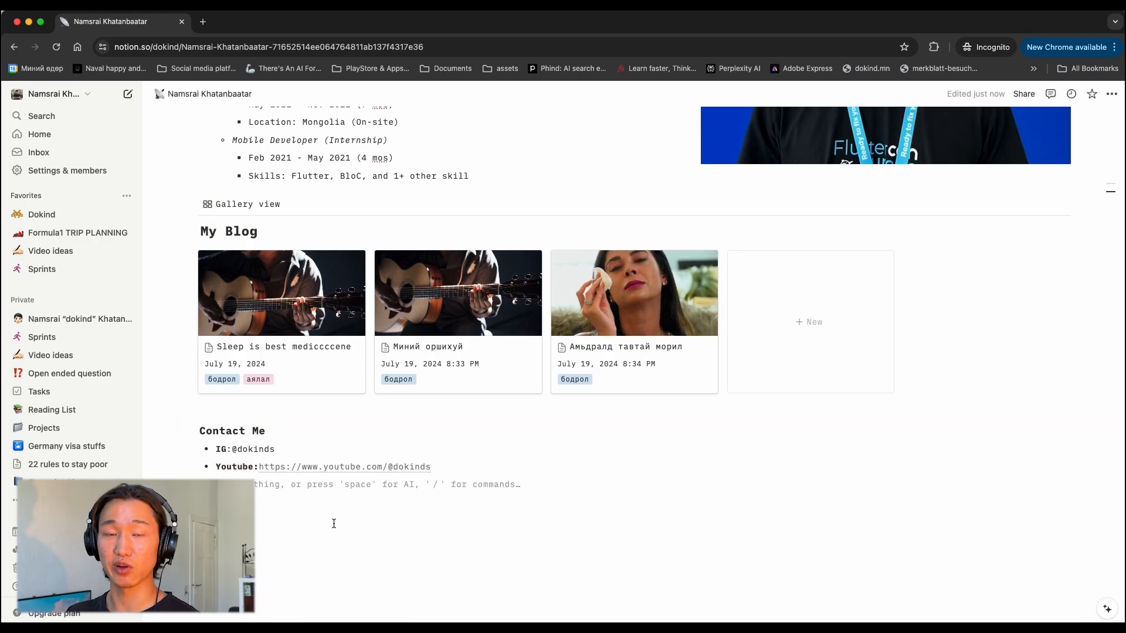
pyautogui.scroll(7, 340, 531)
pyautogui.scroll(-7, 445, 478)
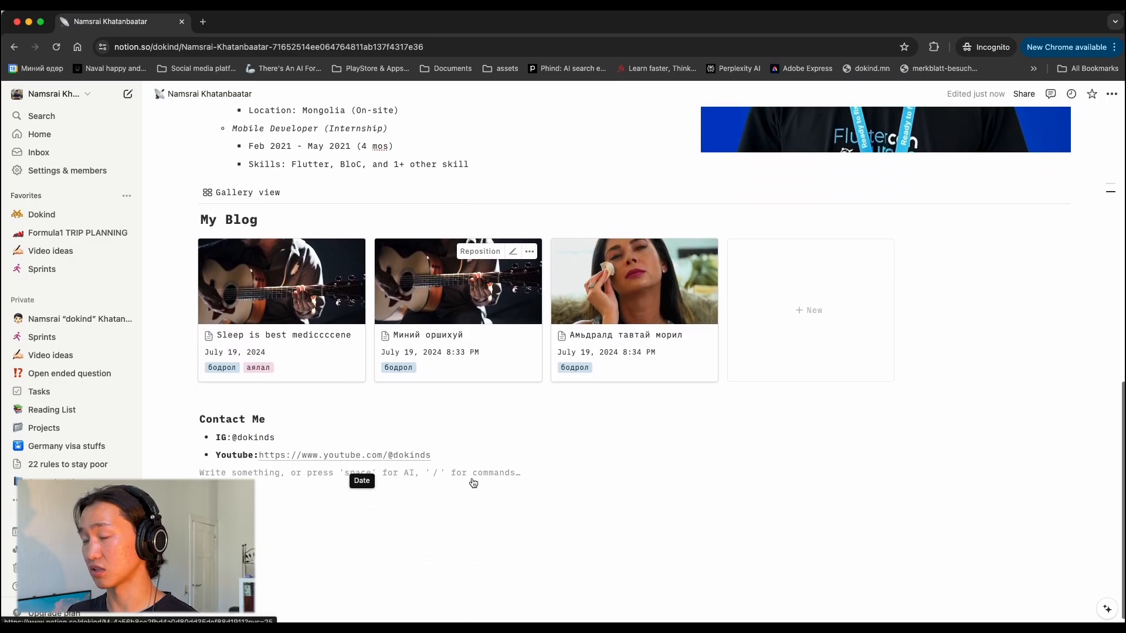
pyautogui.scroll(-1, 473, 483)
# Step: Insert a My Projects gallery database block below Contact Me
pyautogui.write('/')
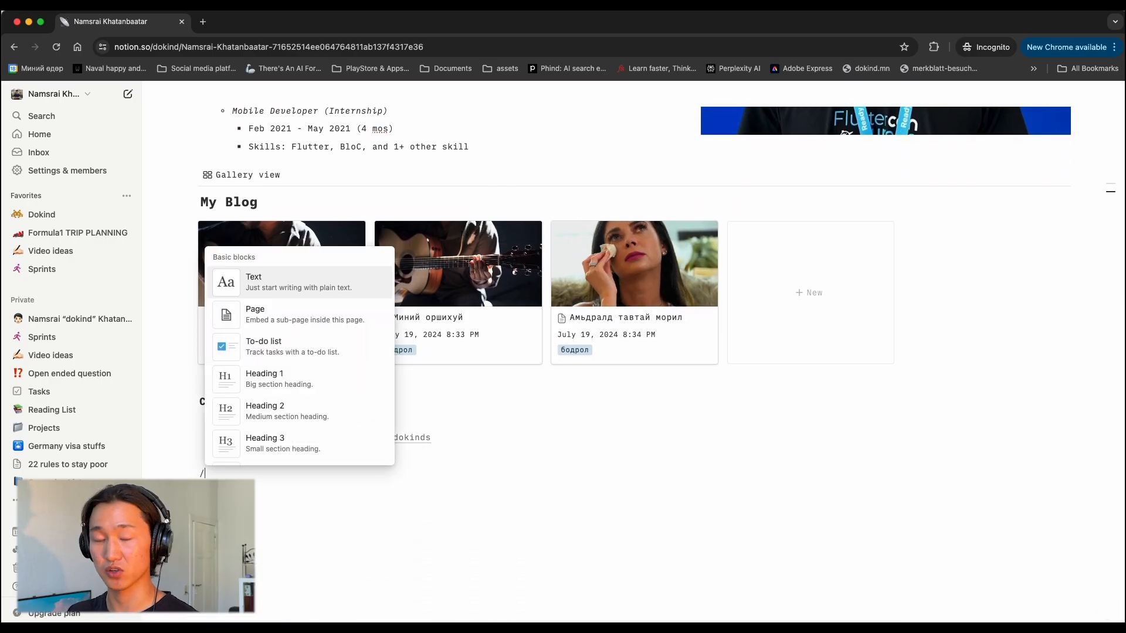
pyautogui.press('Down')
pyautogui.scroll(-10, 329, 387)
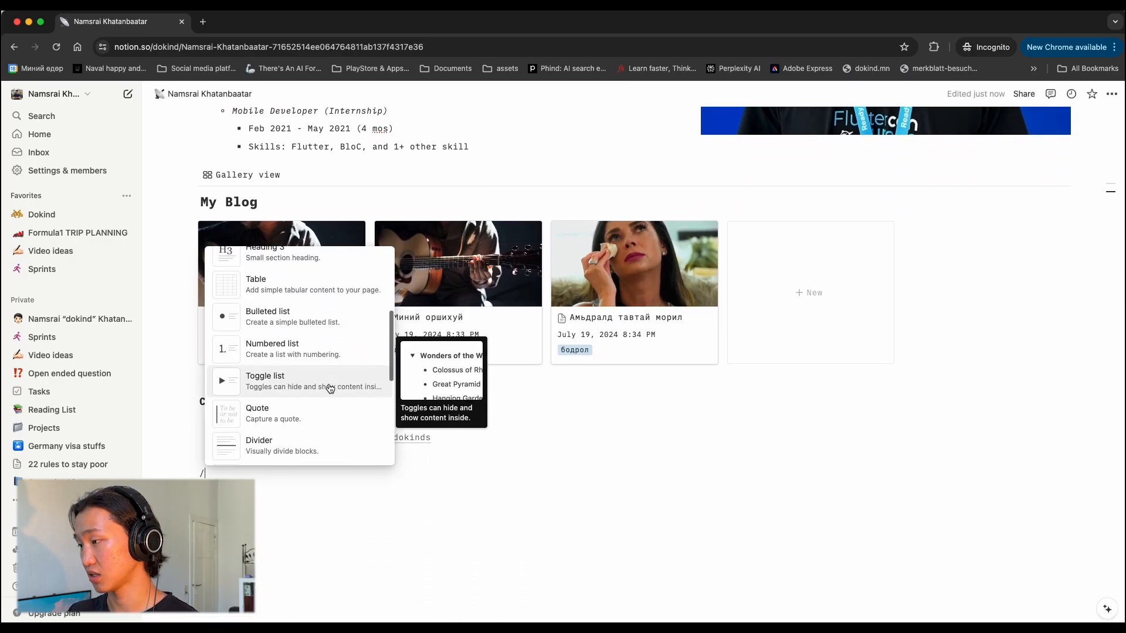
pyautogui.scroll(-3, 331, 388)
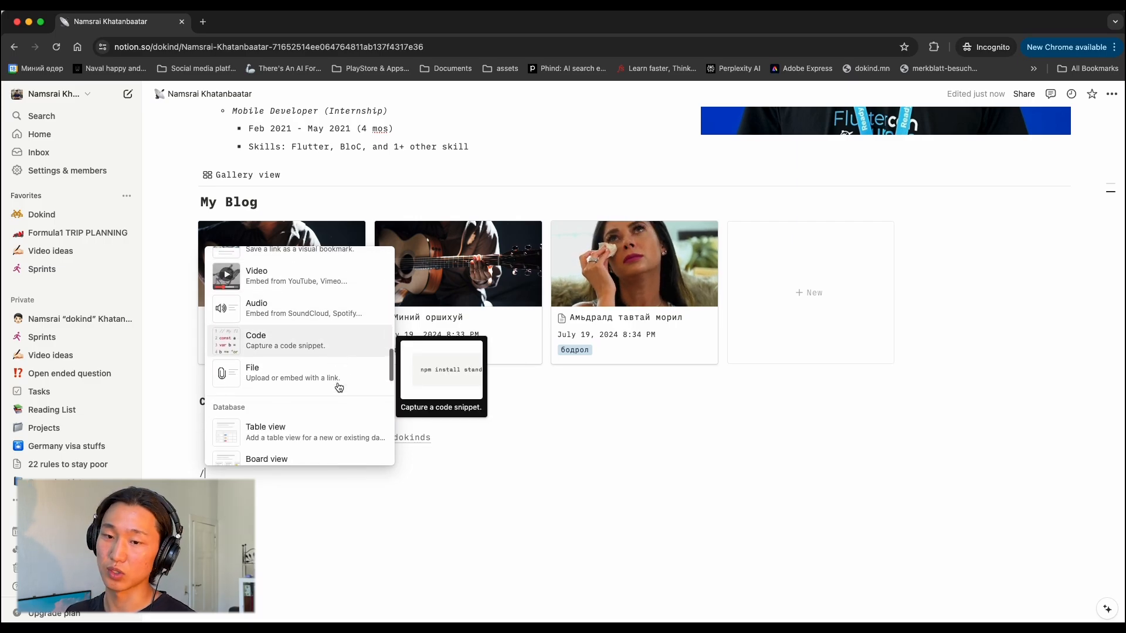
pyautogui.scroll(-3, 339, 387)
pyautogui.click(317, 379)
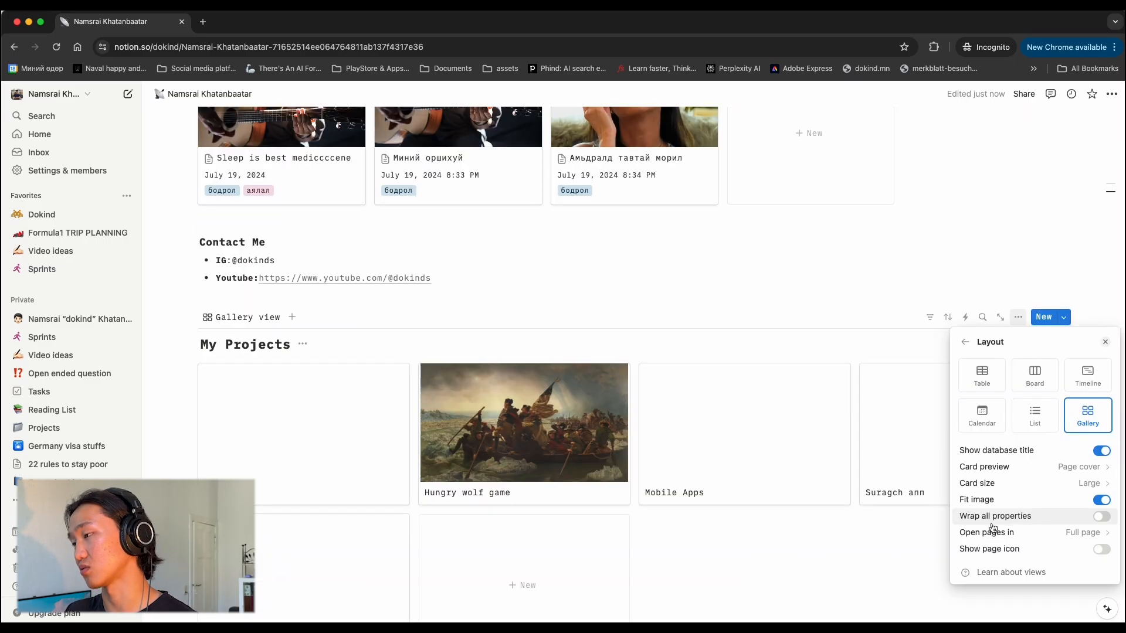
pyautogui.click(916, 555)
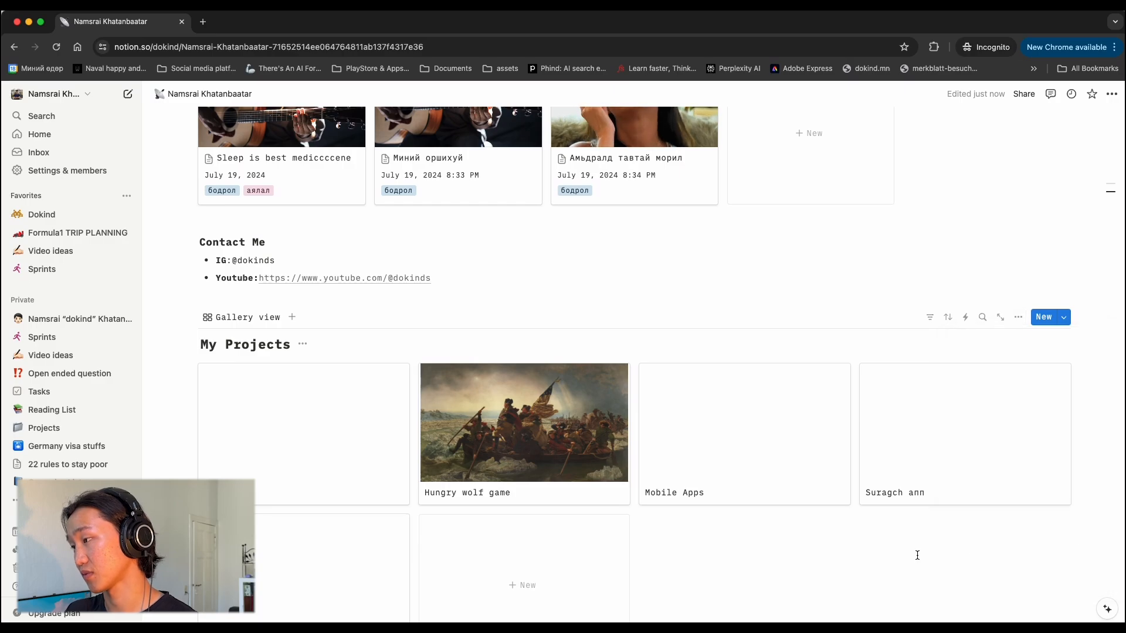
pyautogui.scroll(-3, 915, 554)
# Step: Give Mobile Apps an Unsplash 'game' cover and move Contact Me below the gallery
pyautogui.click(751, 384)
pyautogui.click(507, 161)
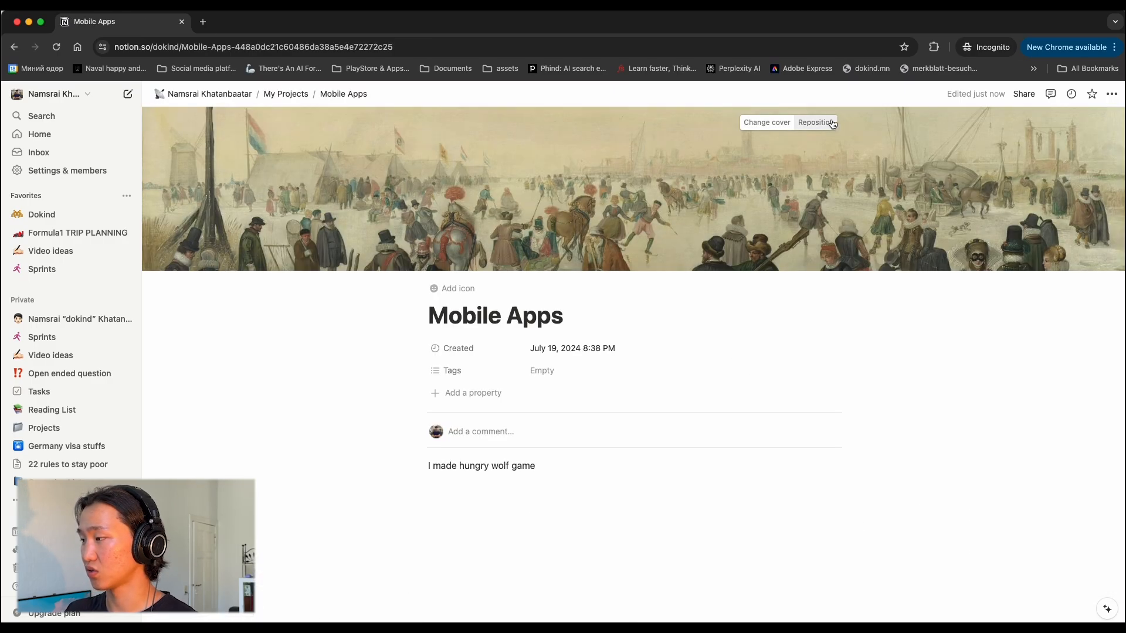
pyautogui.click(767, 123)
pyautogui.click(738, 144)
pyautogui.write('game')
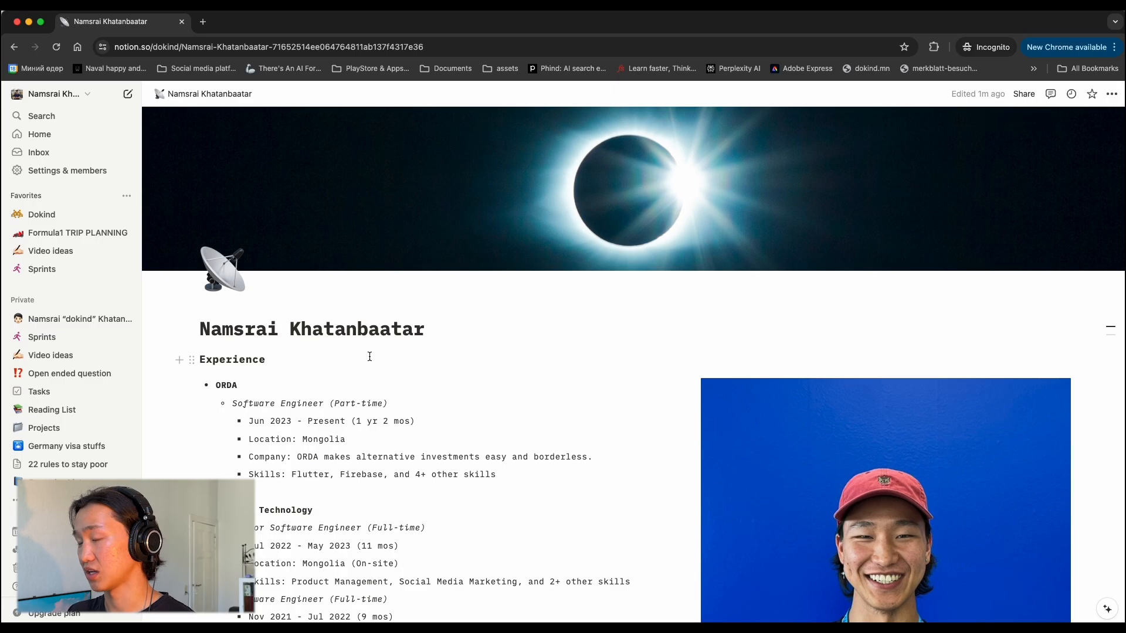
pyautogui.scroll(-20, 493, 354)
pyautogui.scroll(3, 500, 360)
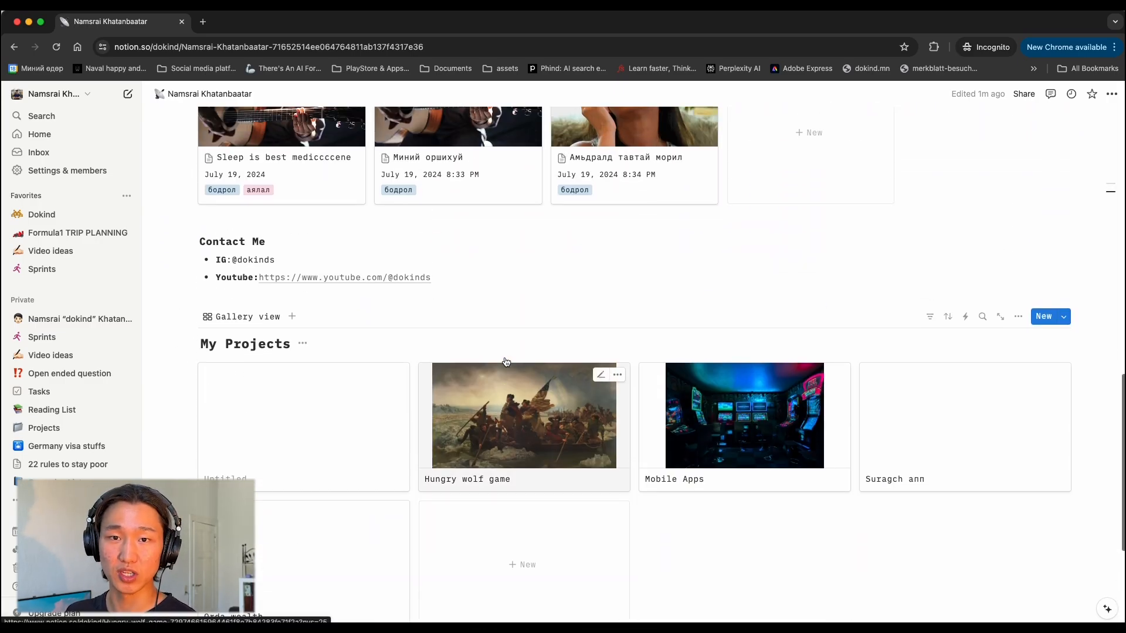
pyautogui.moveTo(491, 302); pyautogui.dragTo(305, 470)
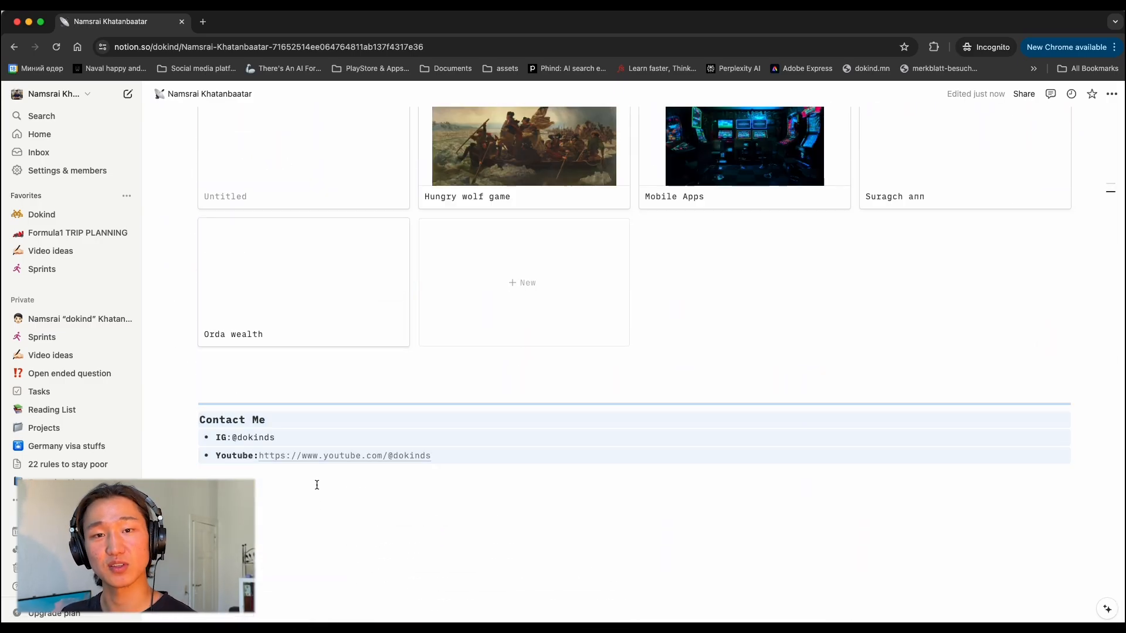
# Step: Make the new line 'SubSCRIBE for more' a red Heading 1 below Contact Me
pyautogui.click(377, 497)
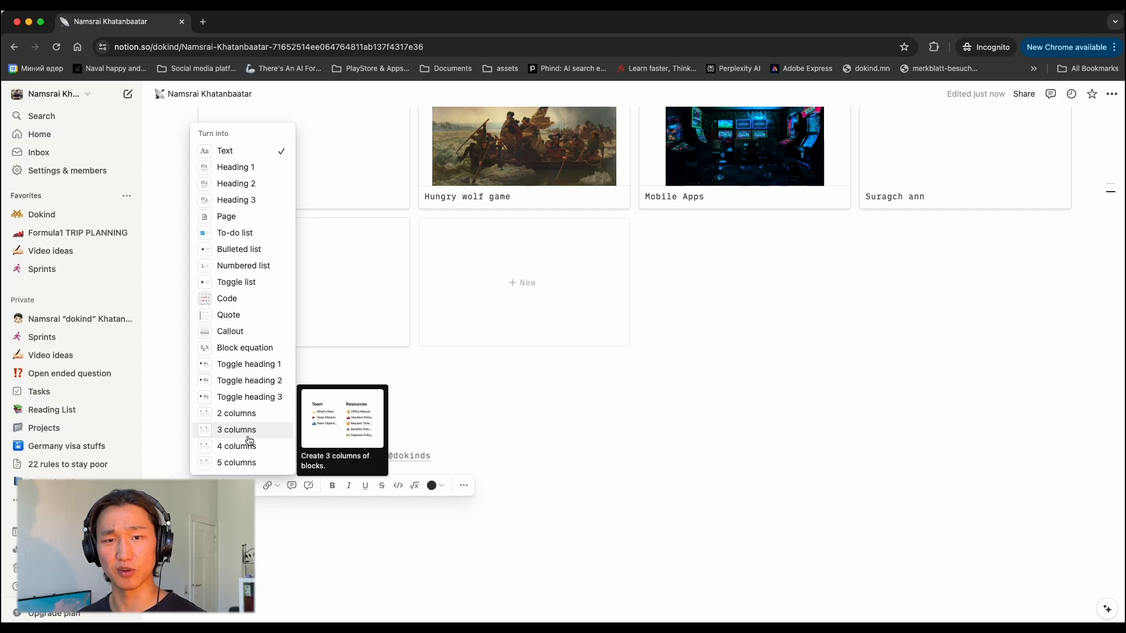
pyautogui.click(232, 168)
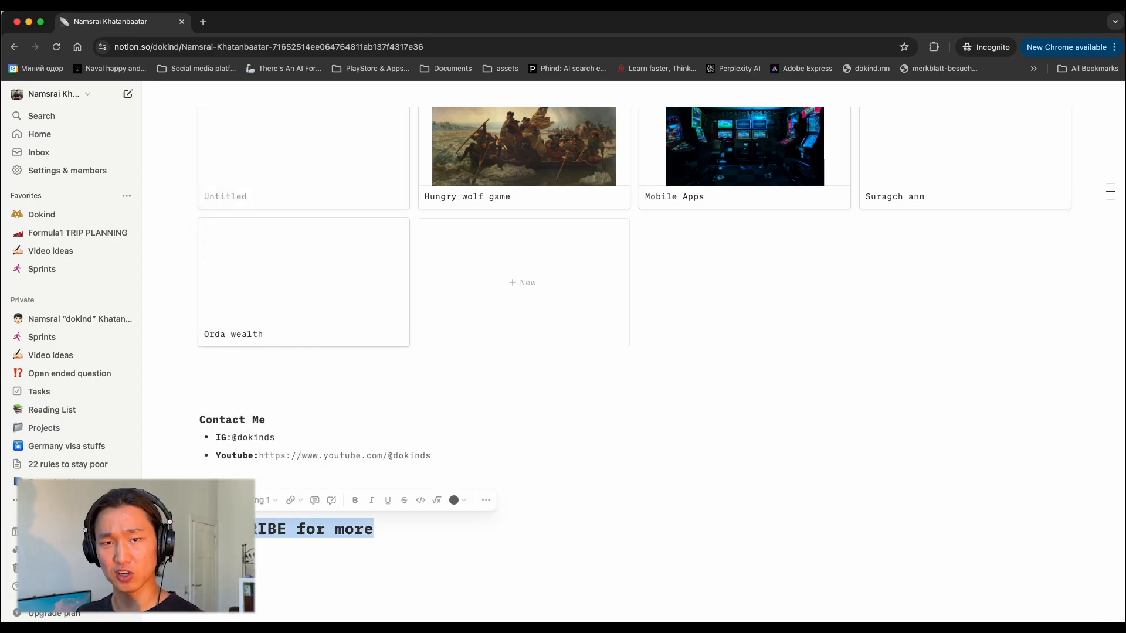
pyautogui.scroll(-1, 308, 517)
pyautogui.click(469, 474)
pyautogui.click(410, 422)
pyautogui.scroll(-1, 538, 483)
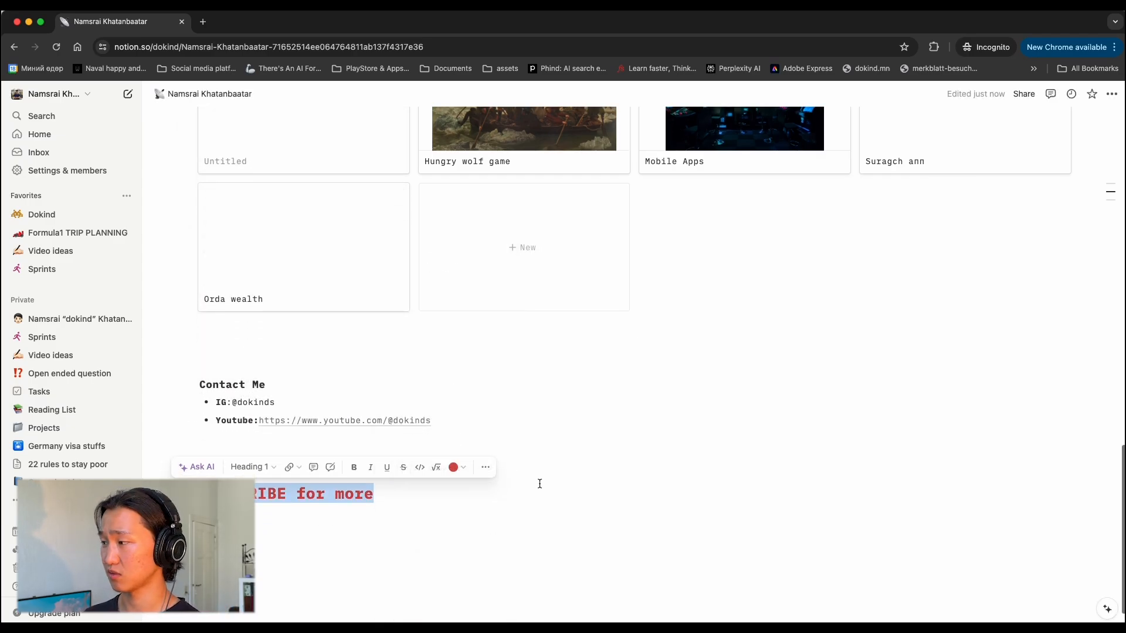
pyautogui.click(489, 478)
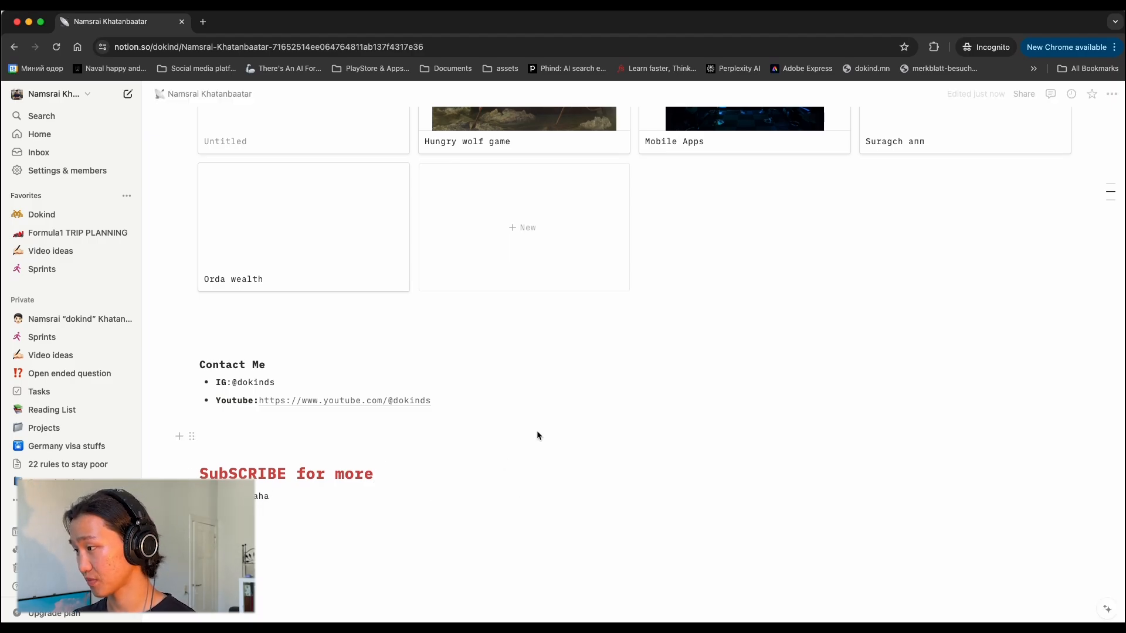
pyautogui.scroll(15, 535, 431)
# Step: Publish the resume page to the web and open the live site
pyautogui.click(1026, 95)
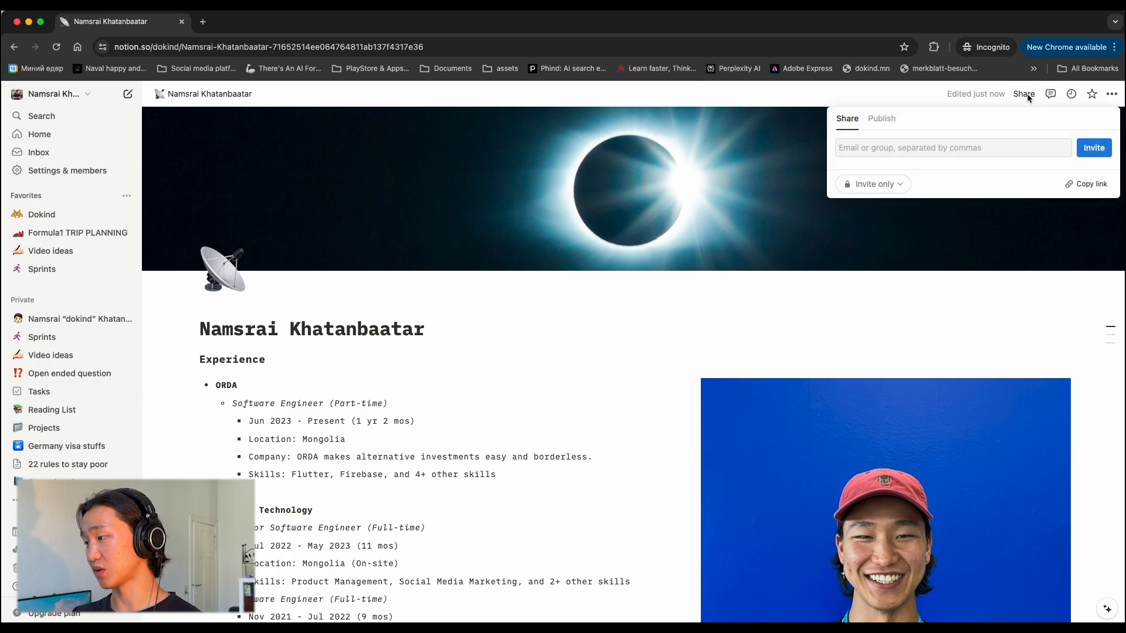
pyautogui.click(881, 119)
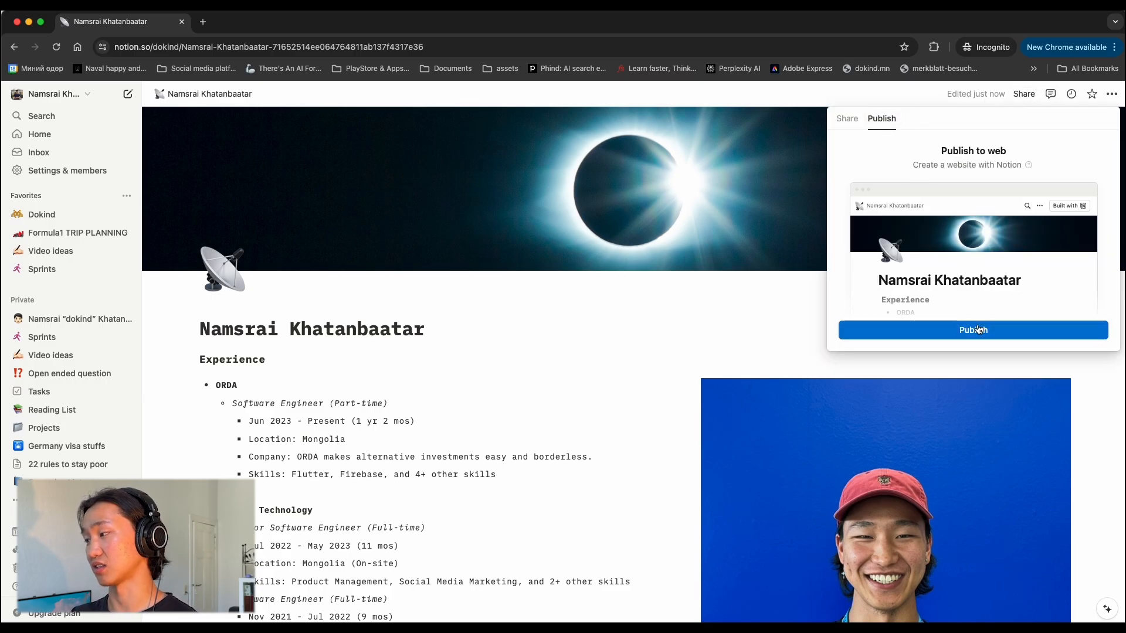
pyautogui.click(977, 329)
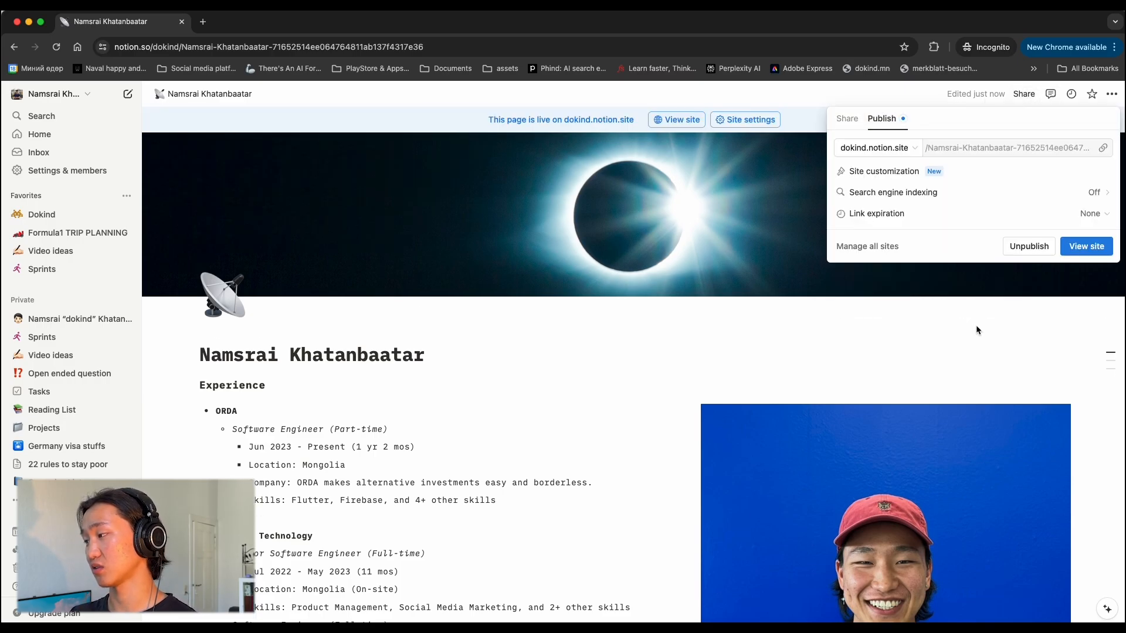
pyautogui.click(1082, 251)
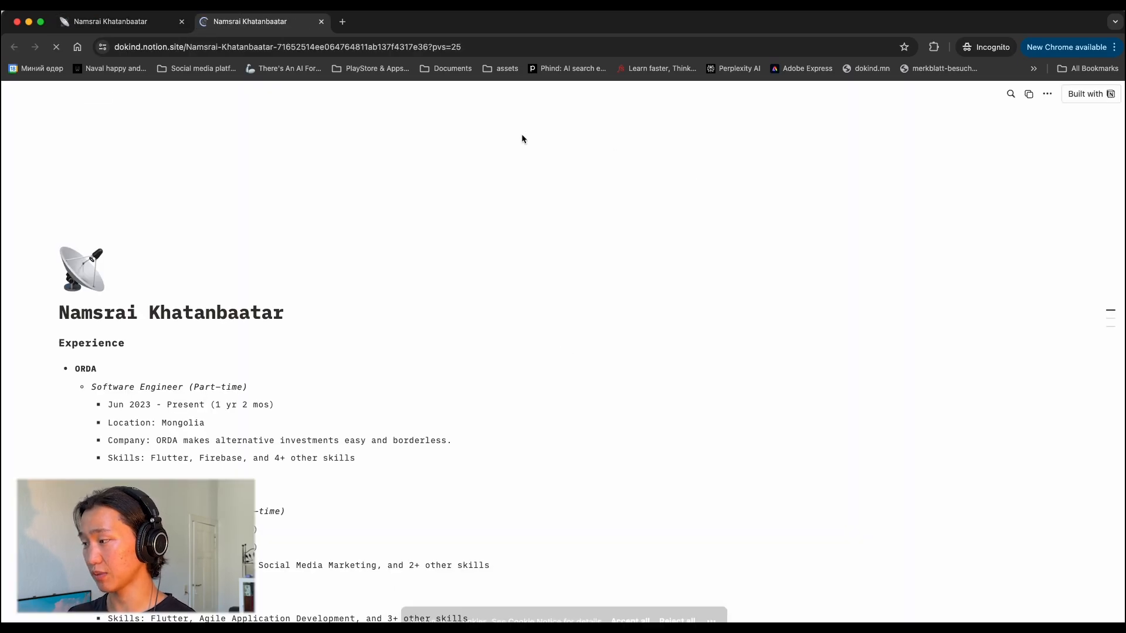
# Step: View the live 'Sleep is best medicccene' blog post, then go back to the main page
pyautogui.scroll(-10, 517, 247)
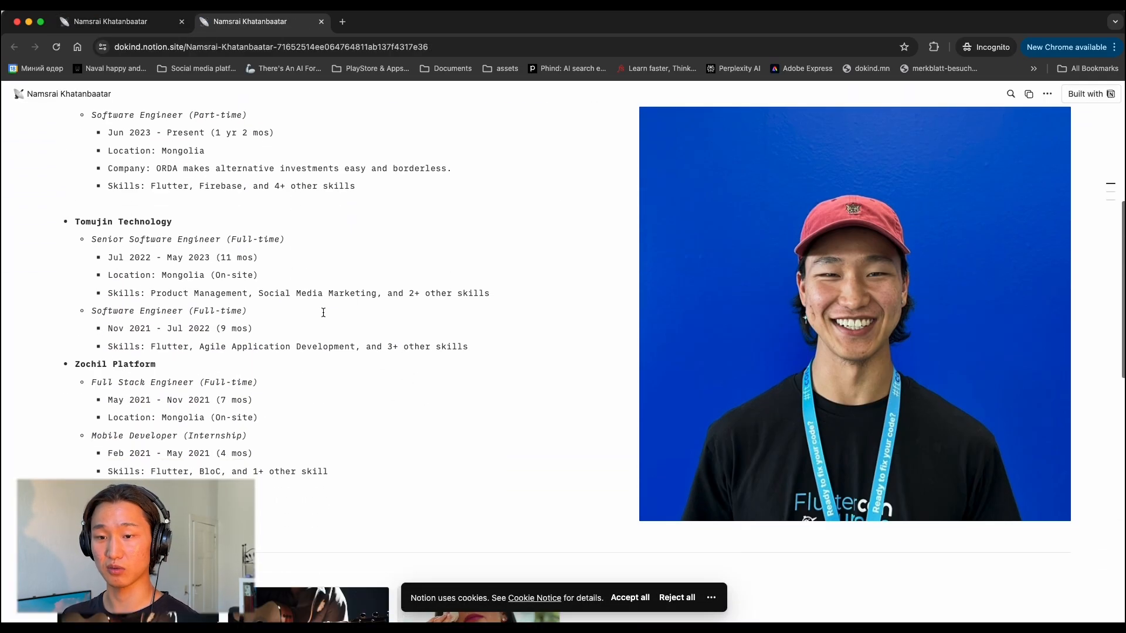
pyautogui.scroll(-9, 300, 423)
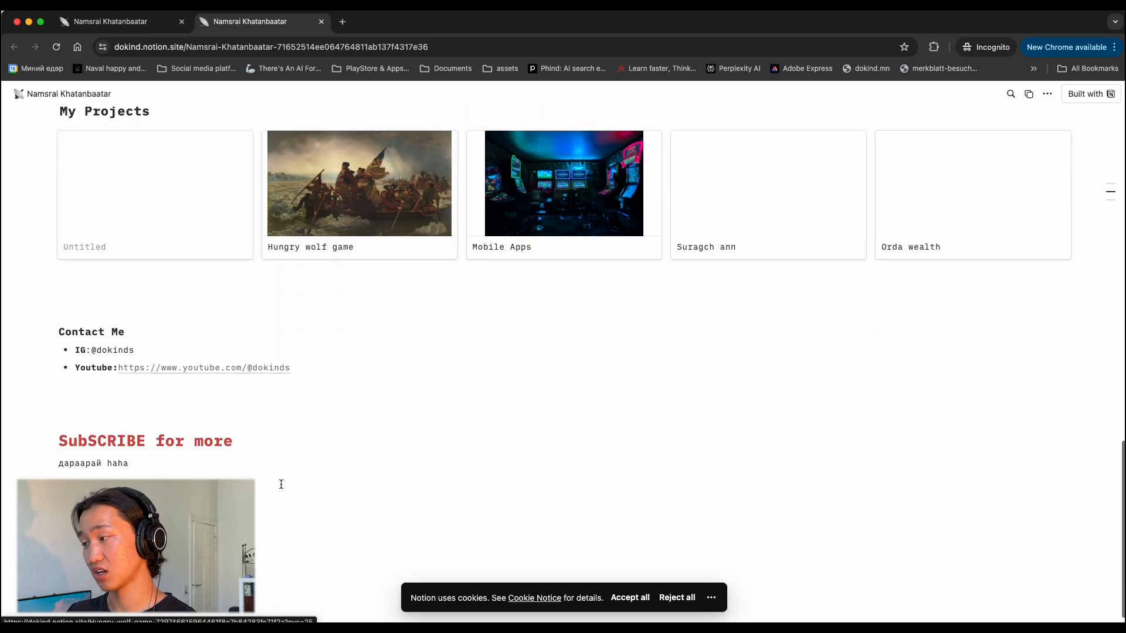
pyautogui.scroll(6, 279, 483)
pyautogui.click(139, 354)
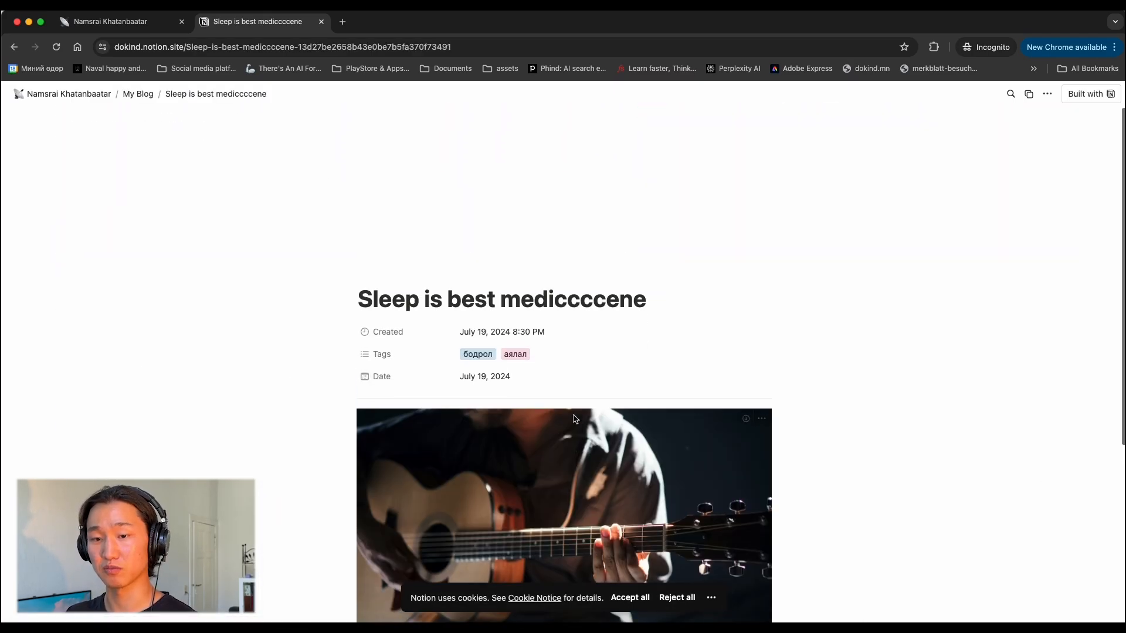
pyautogui.scroll(-5, 573, 415)
pyautogui.scroll(5, 572, 414)
pyautogui.click(71, 95)
# Step: View the 'Амьдралд тавтай морил' post, return, then open the Mobile Apps project page
pyautogui.click(515, 346)
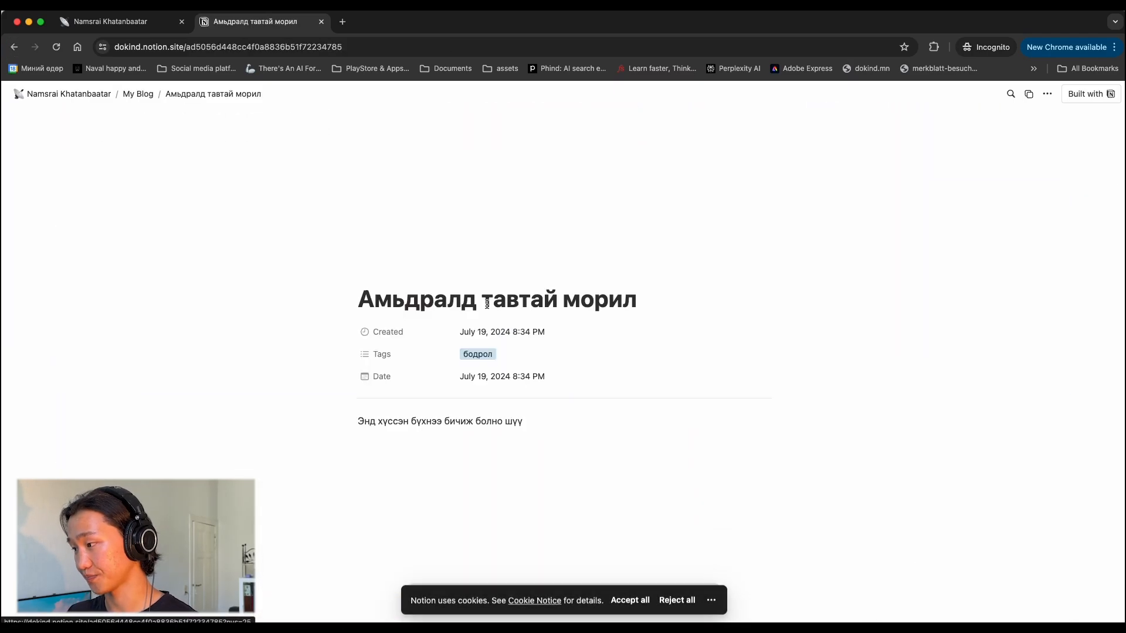
pyautogui.scroll(-4, 515, 346)
pyautogui.scroll(5, 515, 346)
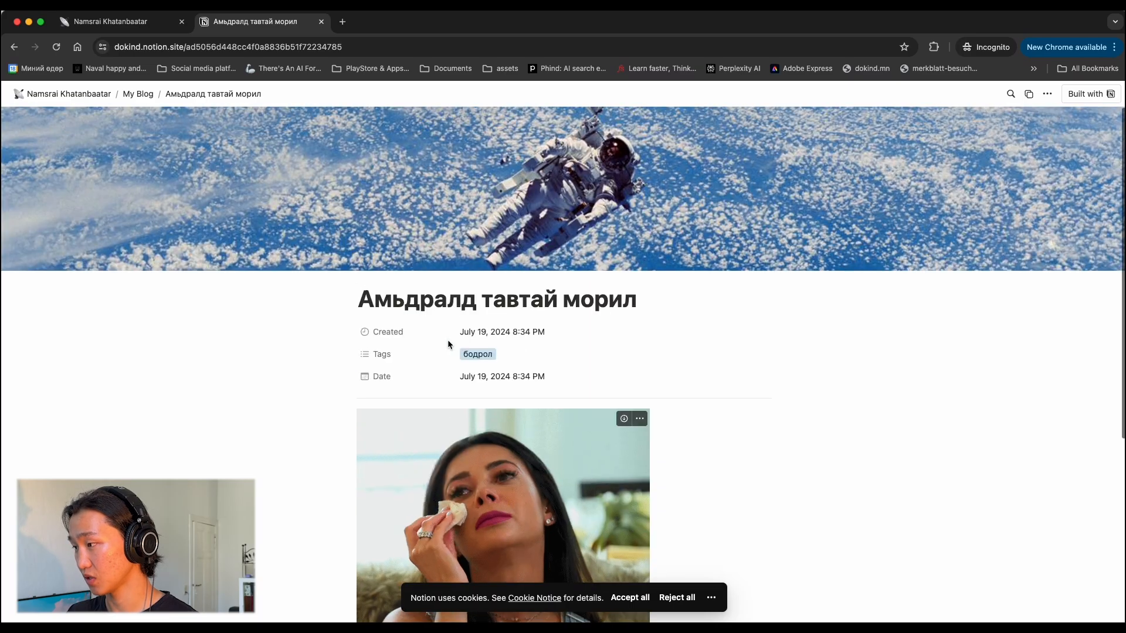
pyautogui.click(14, 47)
pyautogui.scroll(-6, 595, 214)
pyautogui.click(596, 214)
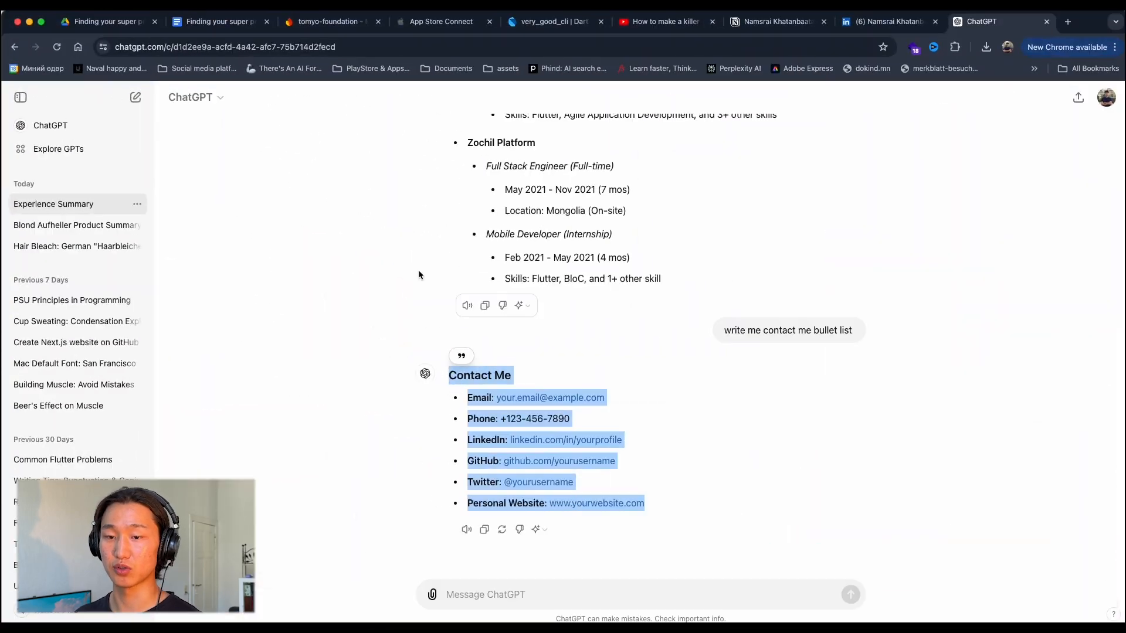
# Step: Ask ChatGPT to 'generate me 300 word text' and select its opening paragraphs
pyautogui.click(509, 595)
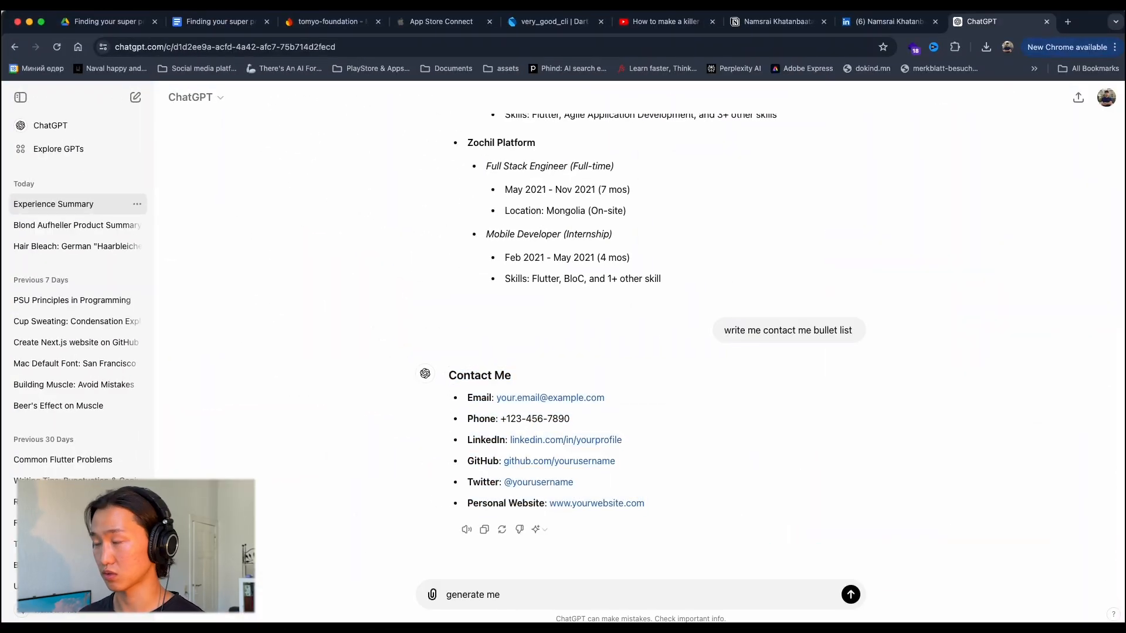
pyautogui.write('generate me 300 word tex')
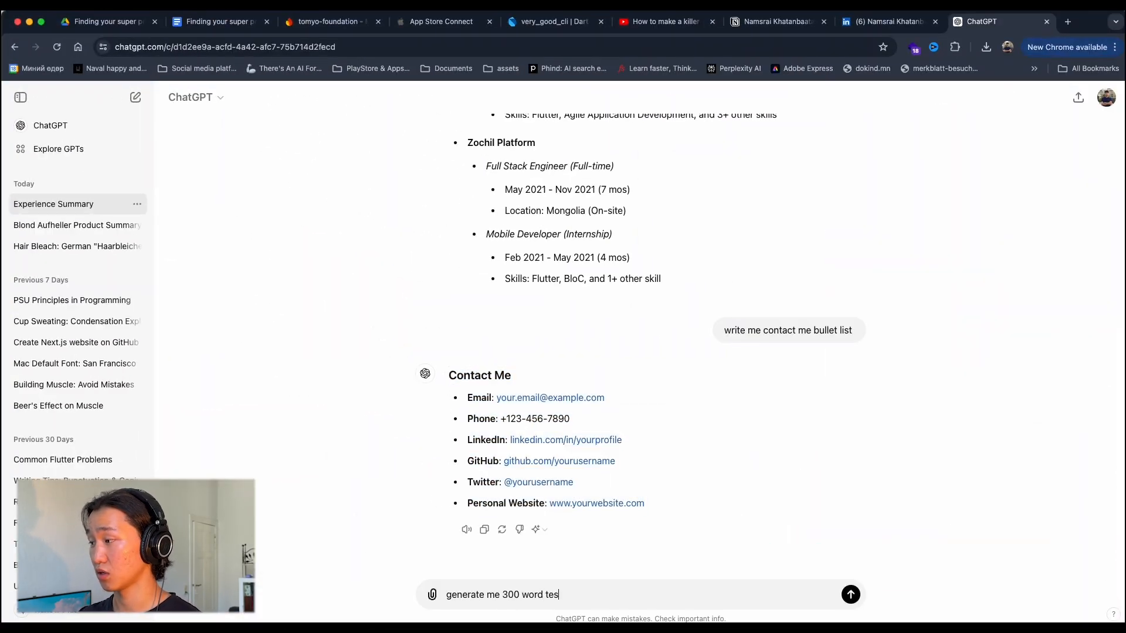
pyautogui.write('t')
pyautogui.press('Return')
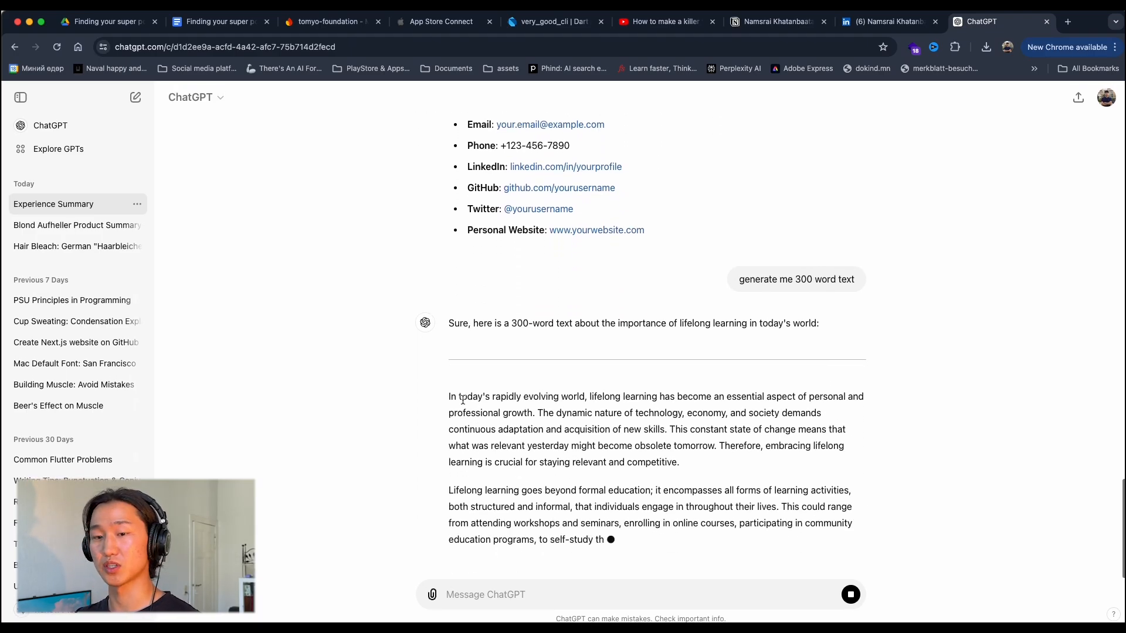
pyautogui.moveTo(444, 377); pyautogui.dragTo(779, 505)
pyautogui.press('super+c')
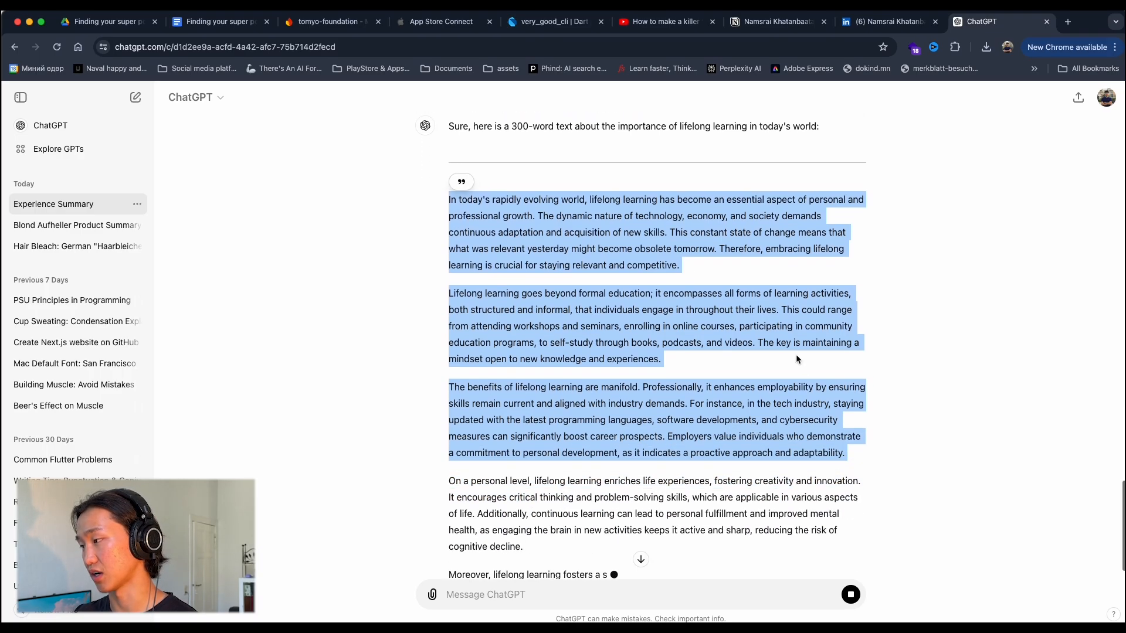
pyautogui.hotkey('ctrl', 'Up')
# Step: Back in Notion, paste the generated article into the Миний оршихуй blog post
pyautogui.click(737, 283)
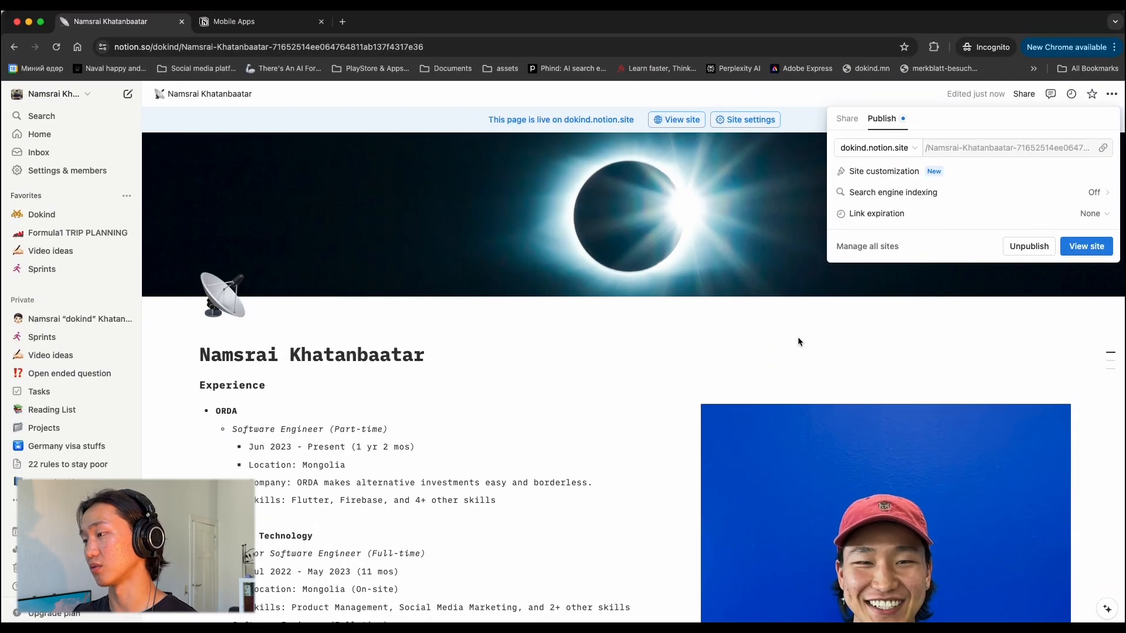
pyautogui.click(636, 356)
pyautogui.scroll(-12, 645, 360)
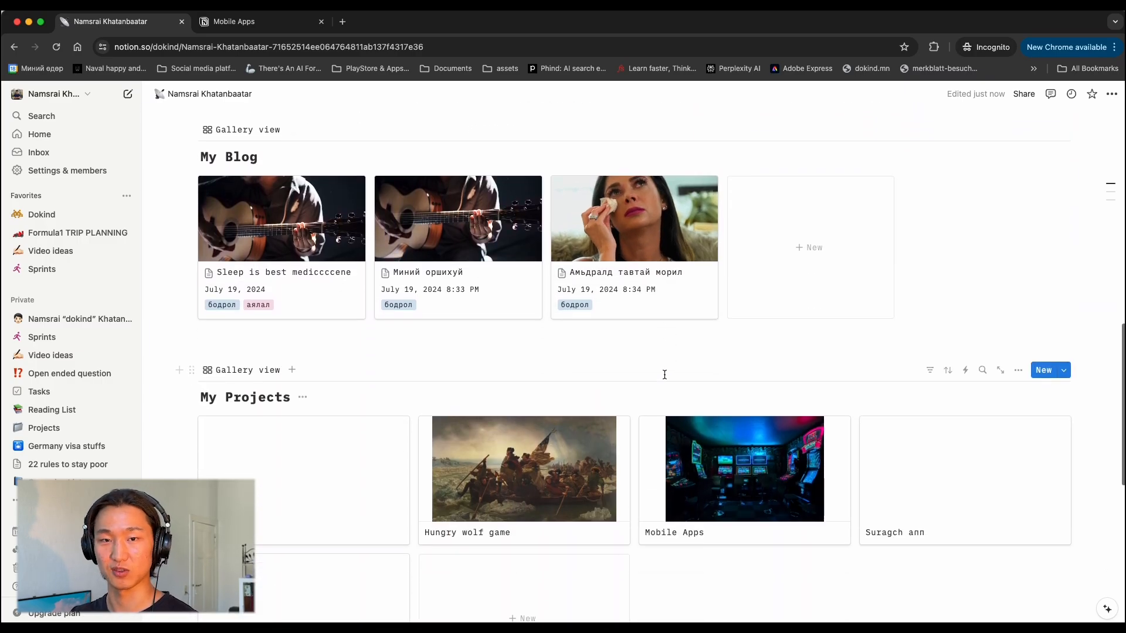
pyautogui.scroll(1, 666, 366)
pyautogui.click(422, 283)
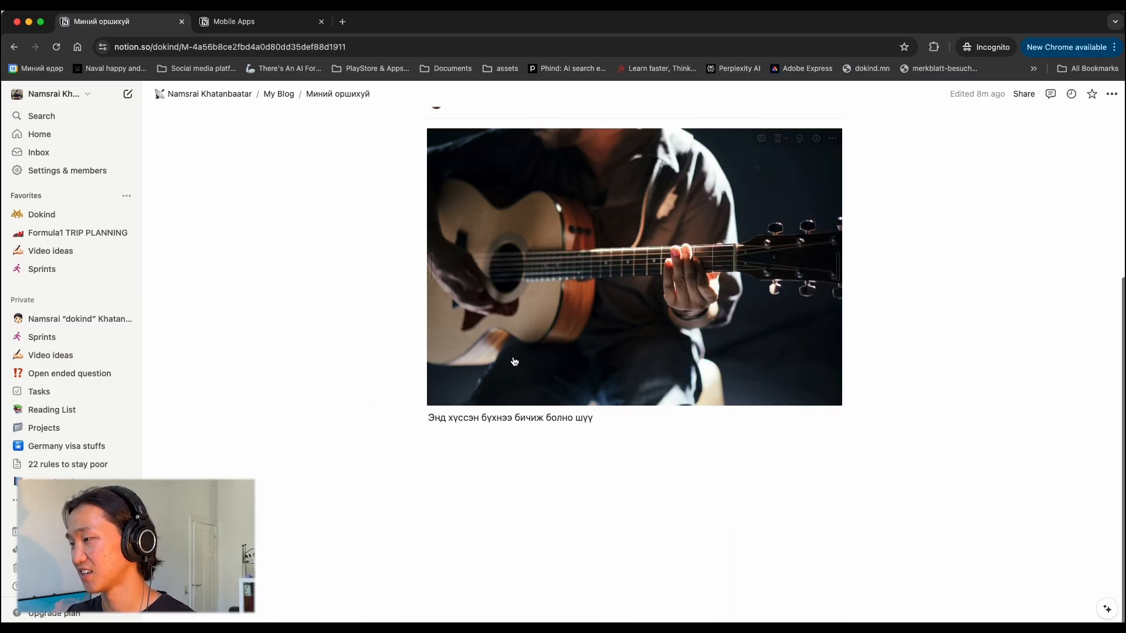
pyautogui.press('super+v')
pyautogui.scroll(6, 556, 351)
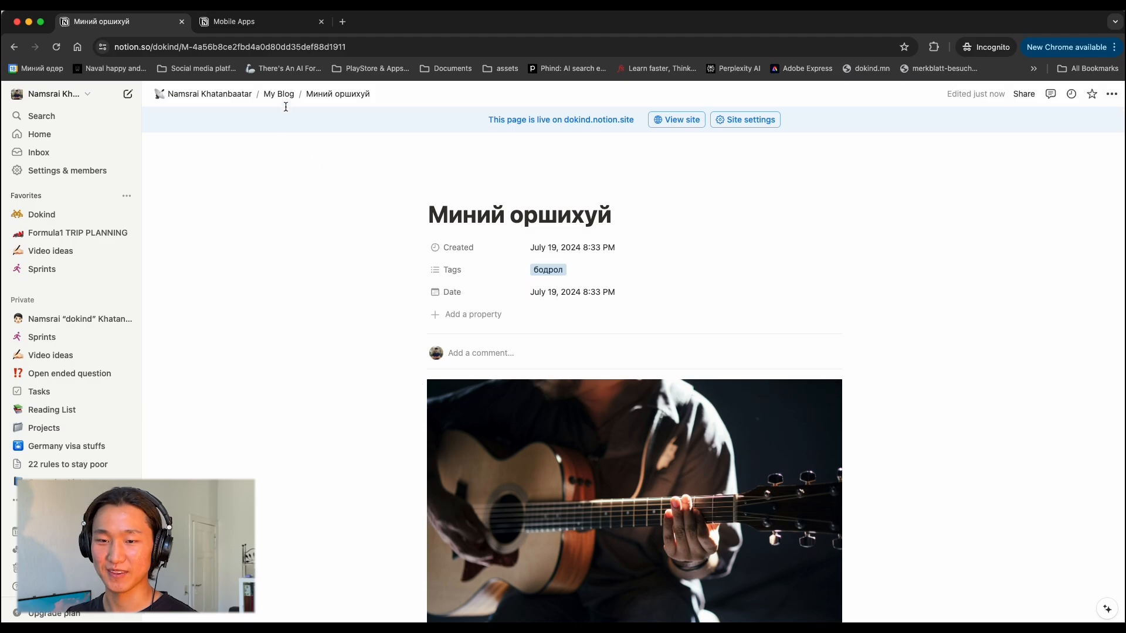
# Step: Paste the lifelong-learning article under the image in the Sleep is best mediccccene post
pyautogui.click(279, 94)
pyautogui.click(329, 305)
pyautogui.scroll(-7, 546, 431)
pyautogui.click(557, 437)
pyautogui.press('super+v')
pyautogui.scroll(7, 496, 353)
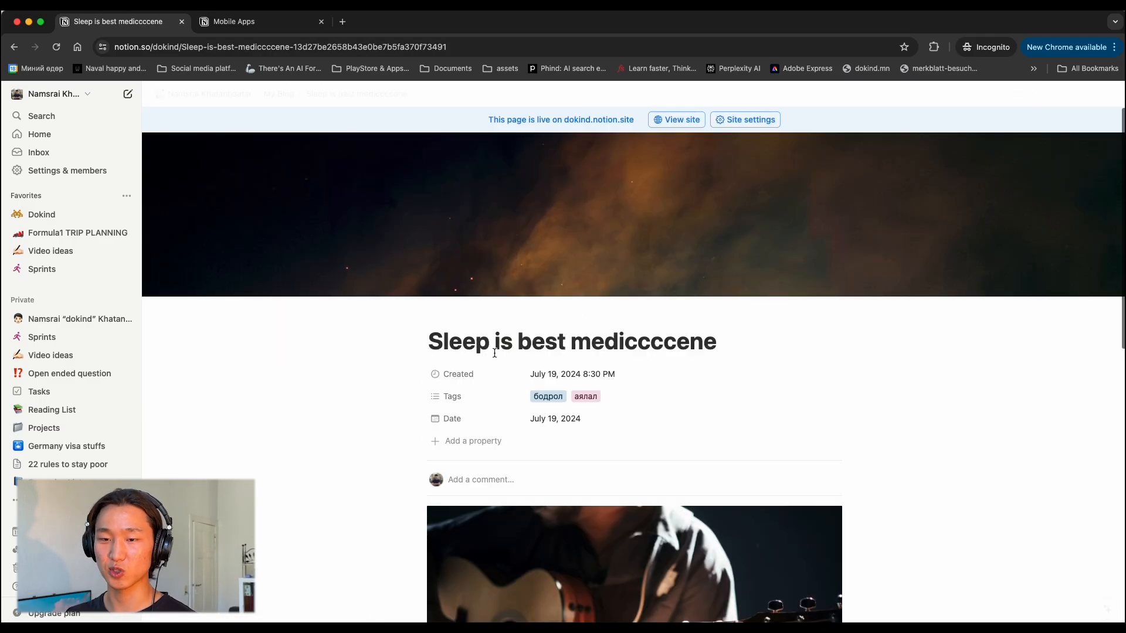
pyautogui.scroll(-10, 521, 430)
# Step: Add an empty video embed block below the article
pyautogui.click(516, 453)
pyautogui.write('/i')
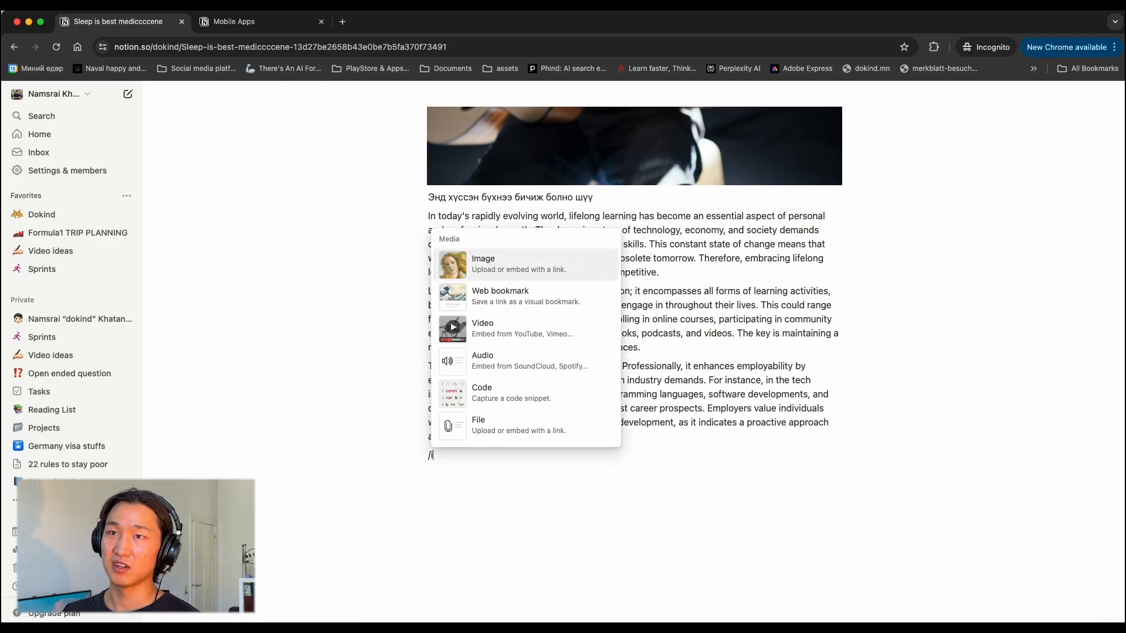
pyautogui.press('Down')
pyautogui.press('Down')
pyautogui.press('Return')
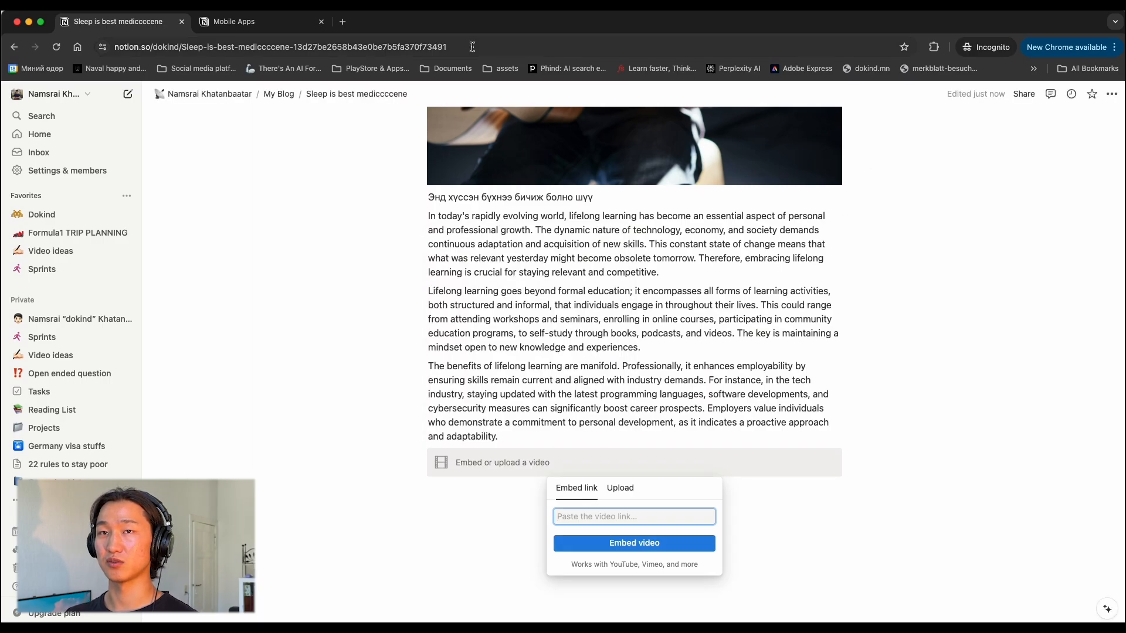
# Step: Load the YouTube site in a new browser tab
pyautogui.click(342, 22)
pyautogui.write('you')
pyautogui.press('Return')
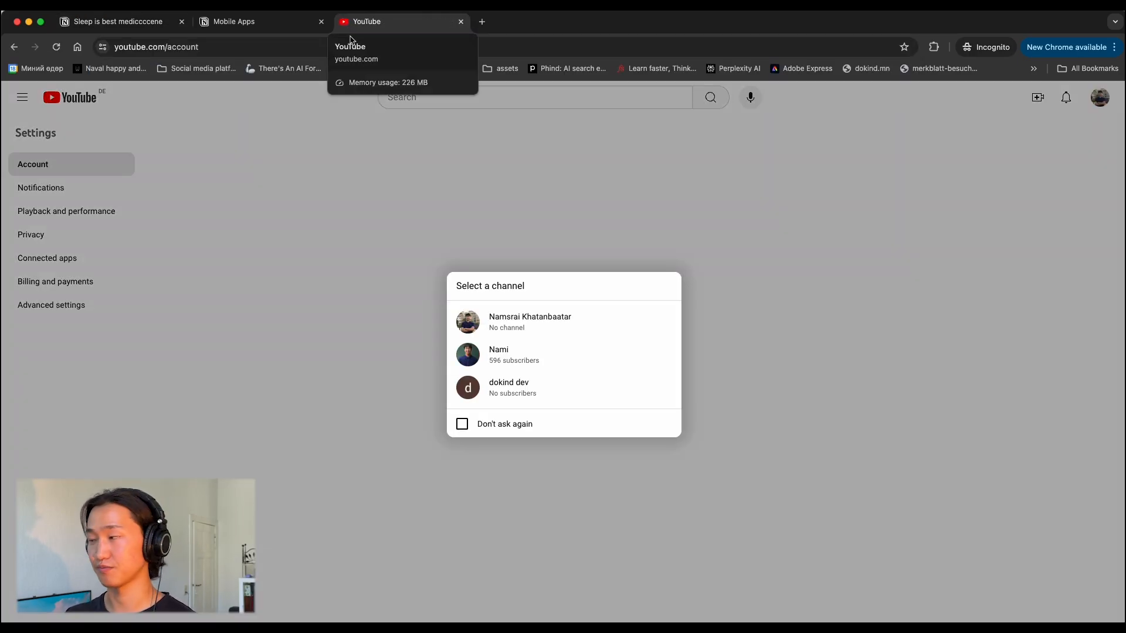
# Step: Continue as the 596-subscriber channel and go to its channel page
pyautogui.click(504, 354)
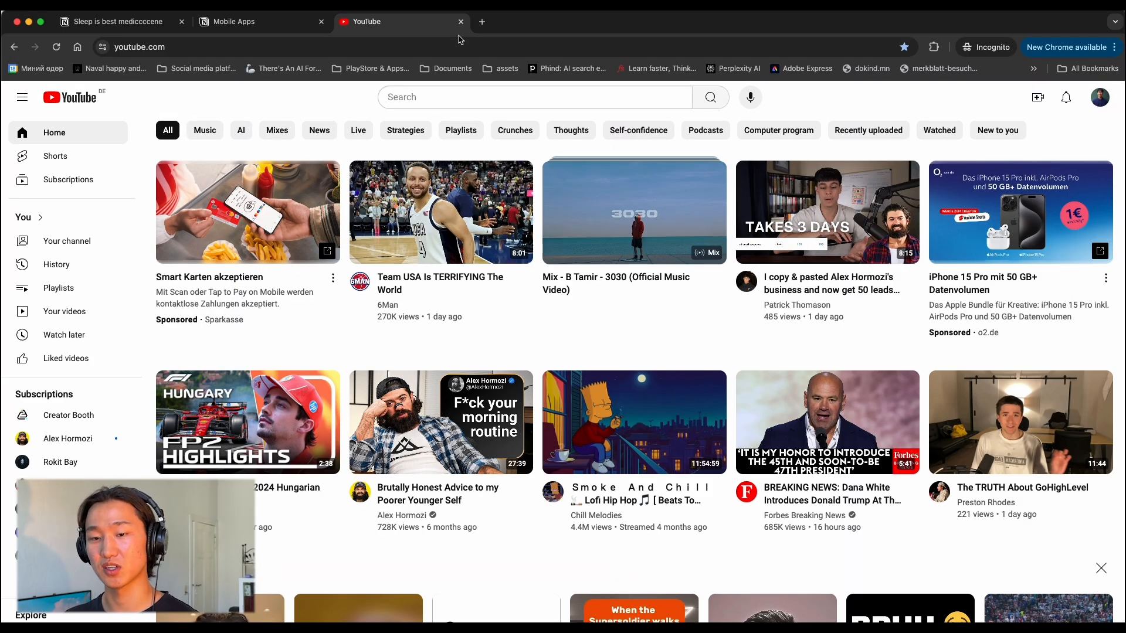
pyautogui.click(1098, 100)
pyautogui.click(1018, 153)
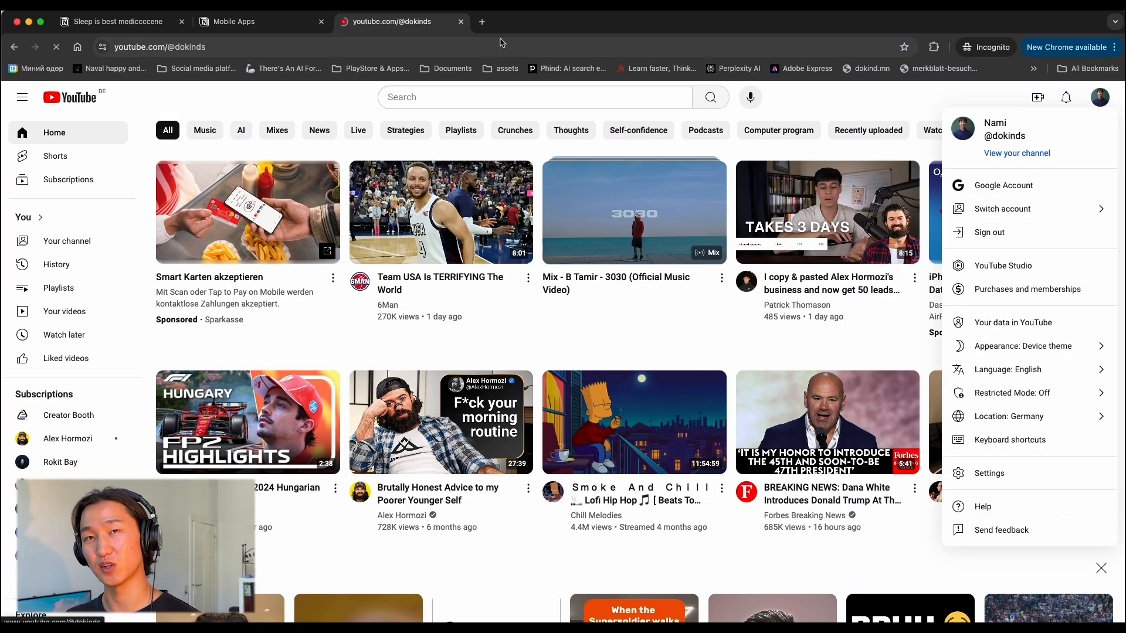
pyautogui.scroll(-5, 633, 352)
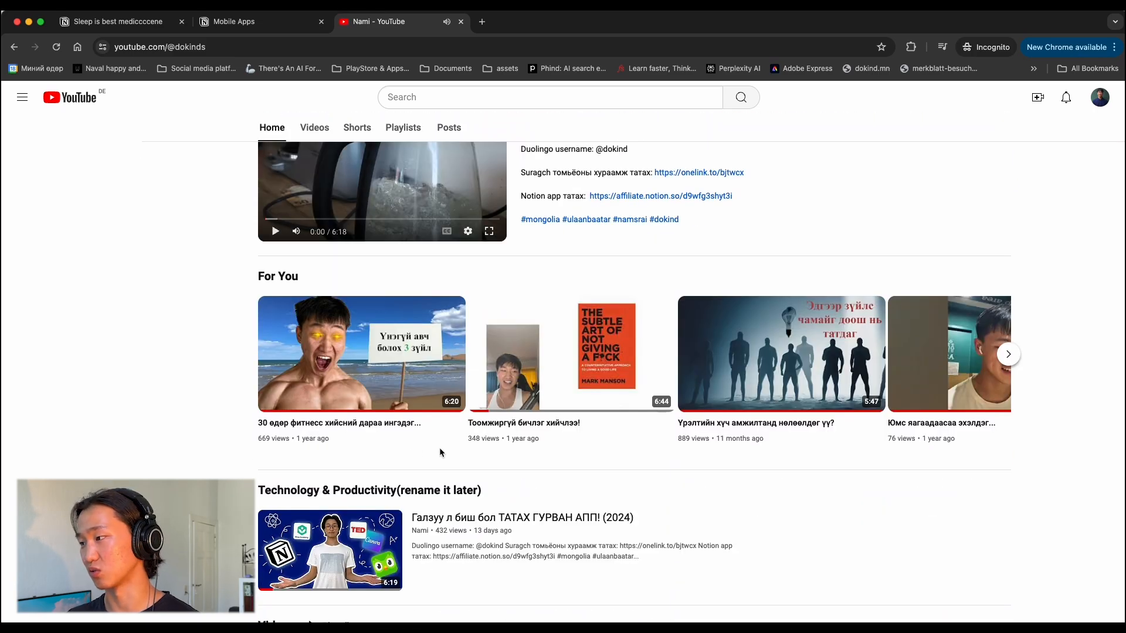
pyautogui.scroll(-4, 661, 431)
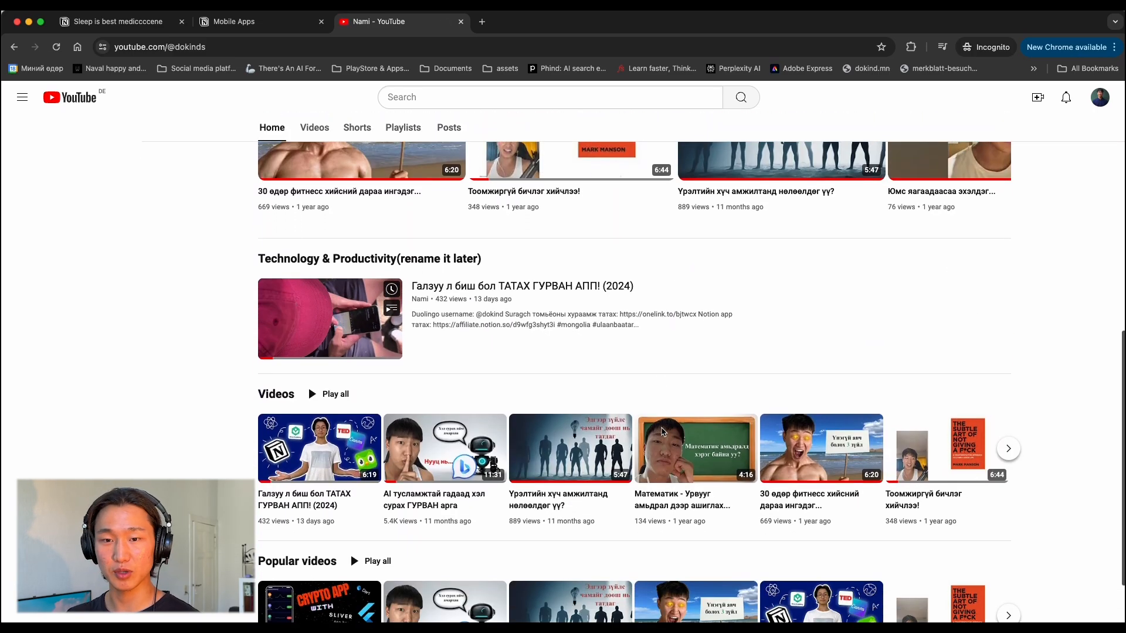
# Step: Open the video 'Галзуу л биш бол ТАТАХ ГУРВАН АПП! (2024)' and get its share link
pyautogui.click(305, 428)
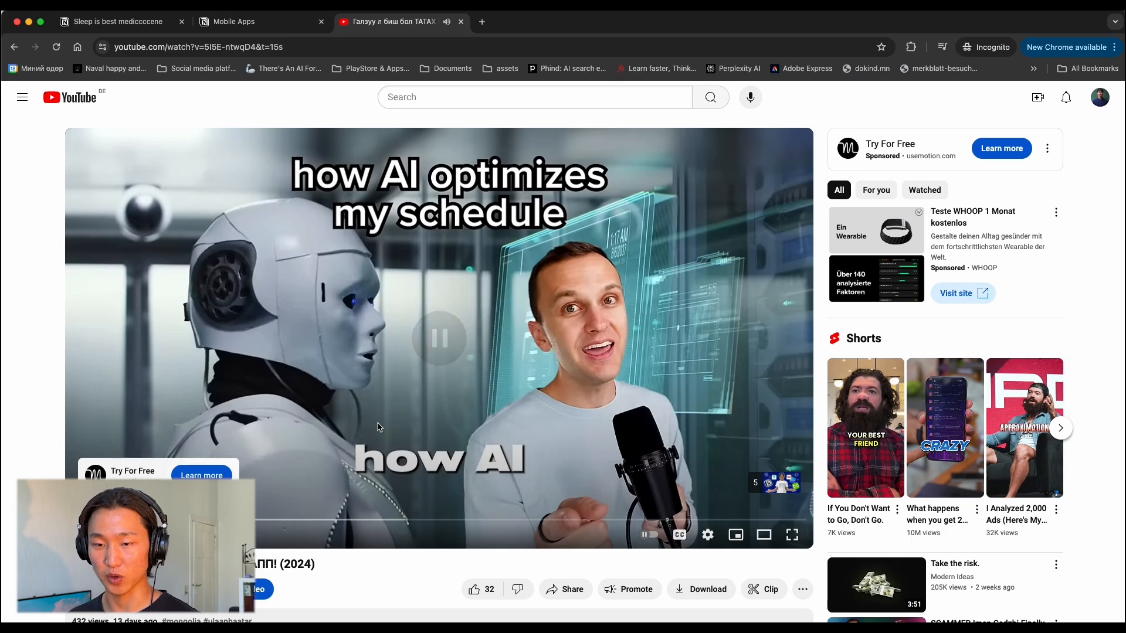
pyautogui.scroll(-4, 384, 327)
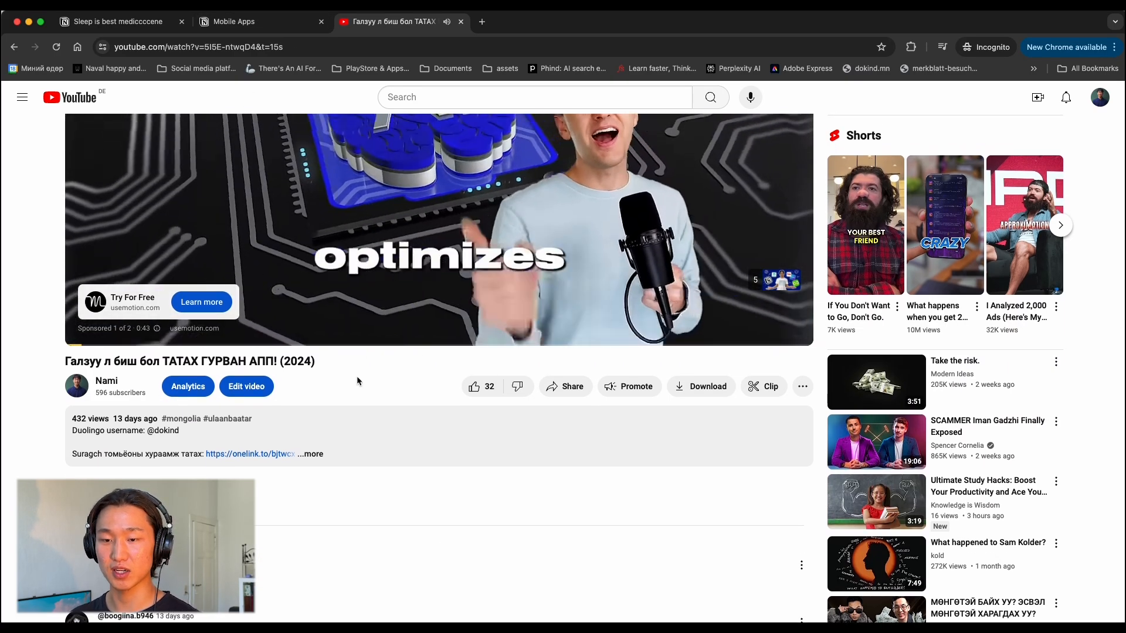
pyautogui.scroll(4, 405, 395)
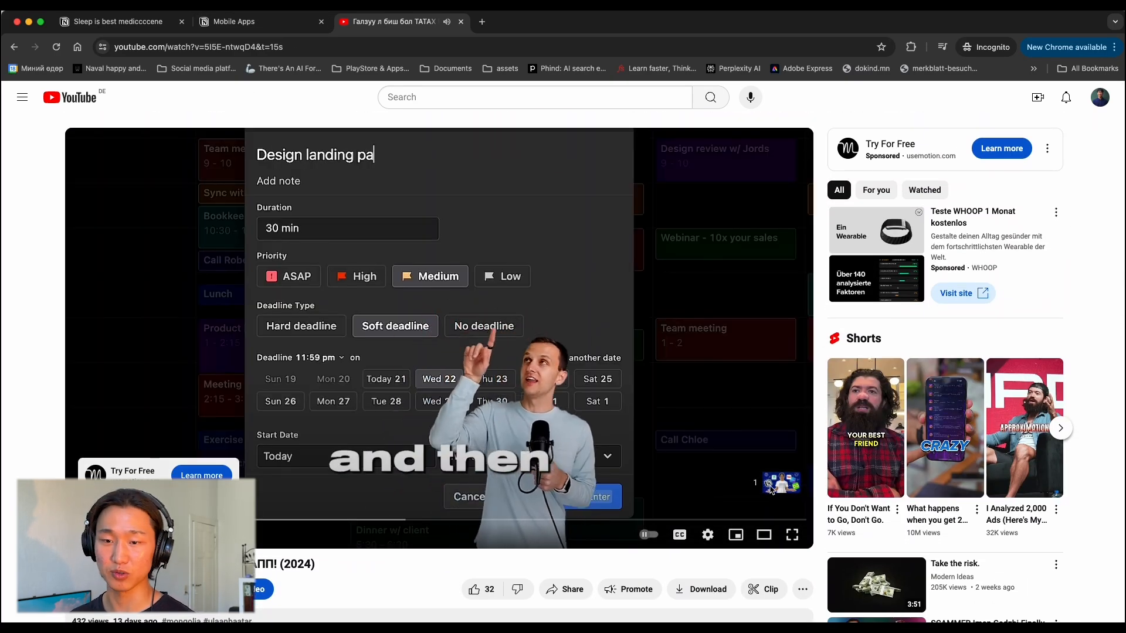
pyautogui.scroll(-2, 625, 414)
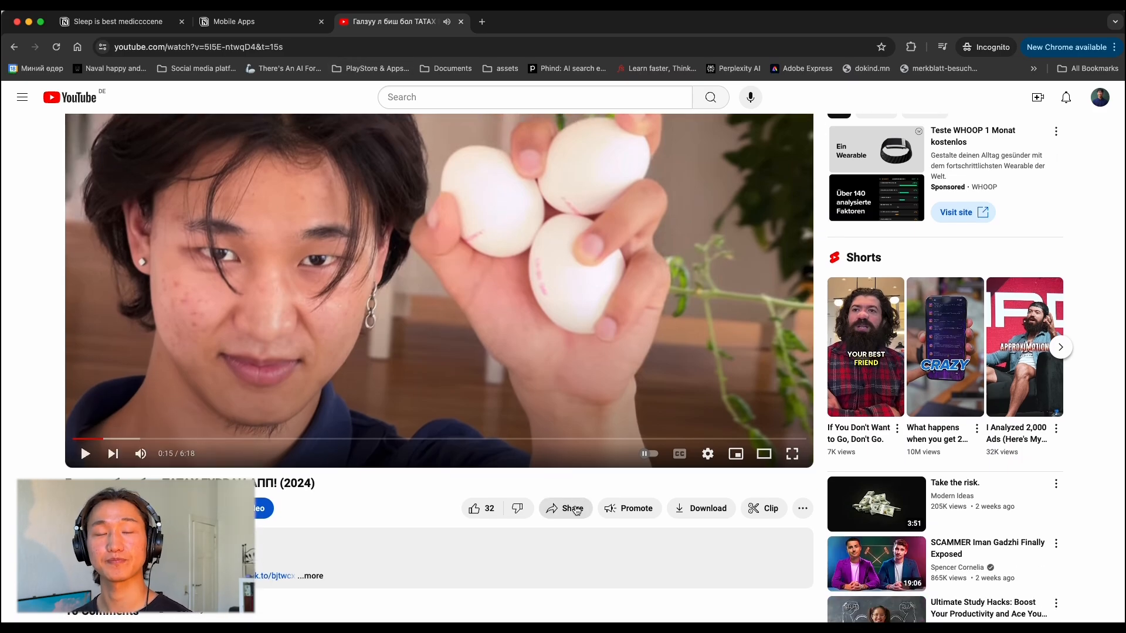
pyautogui.click(565, 508)
# Step: Embed the YouTube link as a video in the Sleep is best mediccccene post and copy the block
pyautogui.click(294, 27)
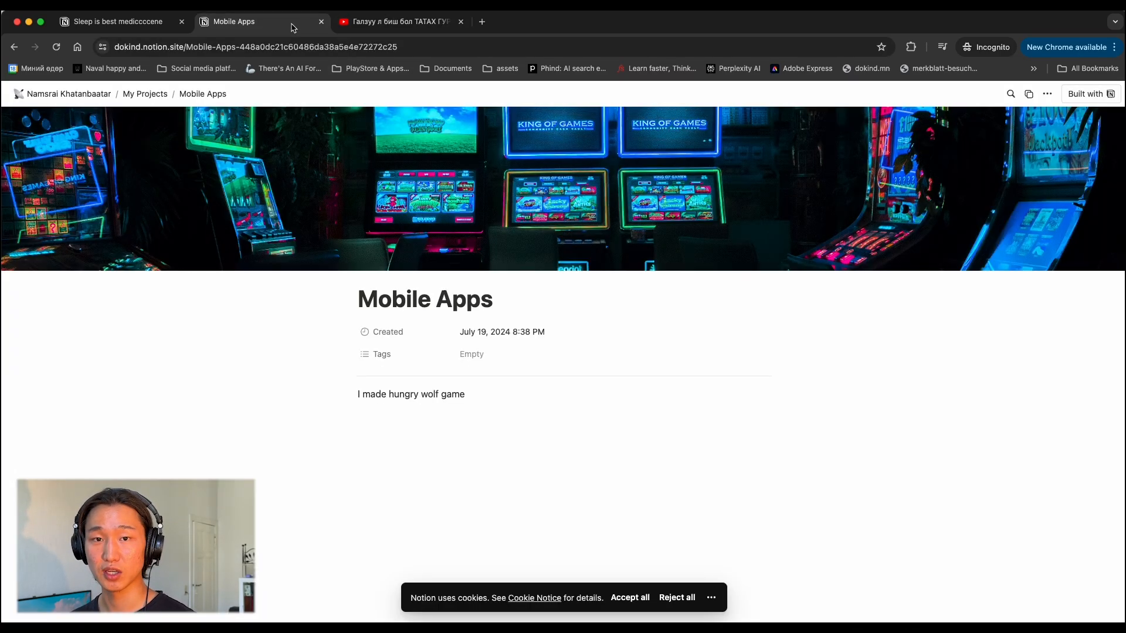
pyautogui.click(123, 24)
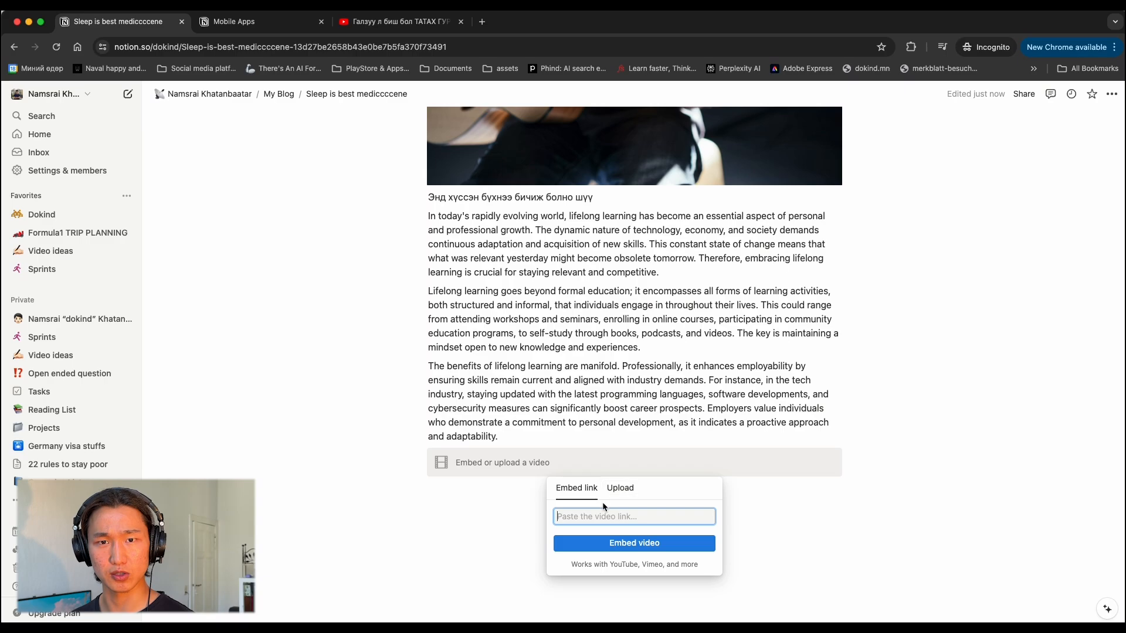
pyautogui.click(613, 540)
pyautogui.scroll(-4, 645, 351)
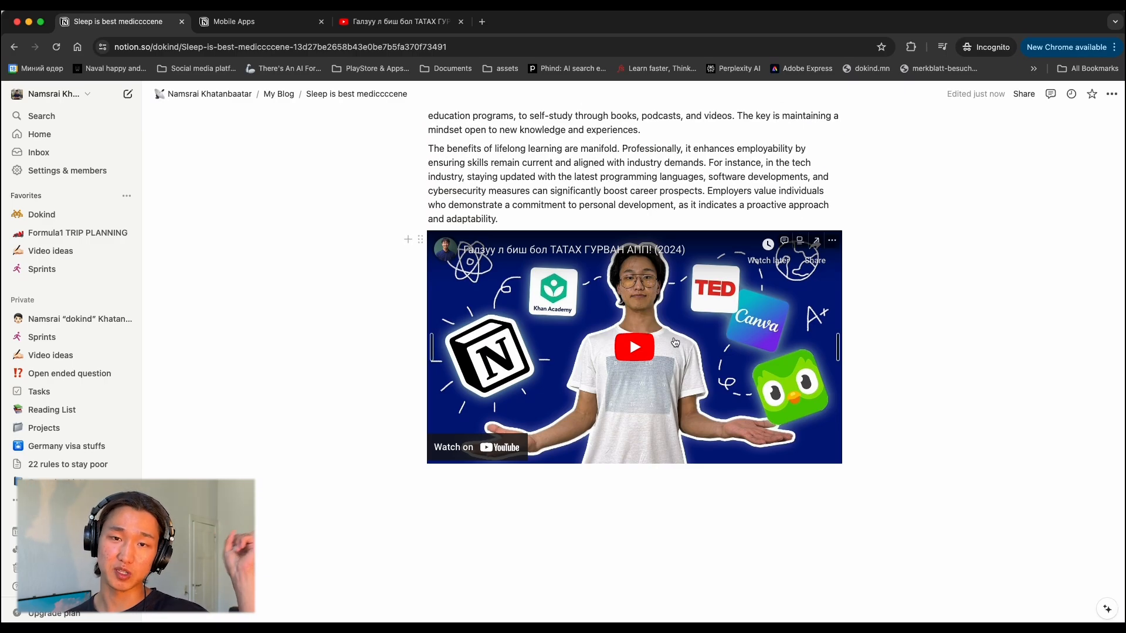
pyautogui.moveTo(909, 456); pyautogui.dragTo(433, 269)
pyautogui.click(419, 238)
pyautogui.press('Escape')
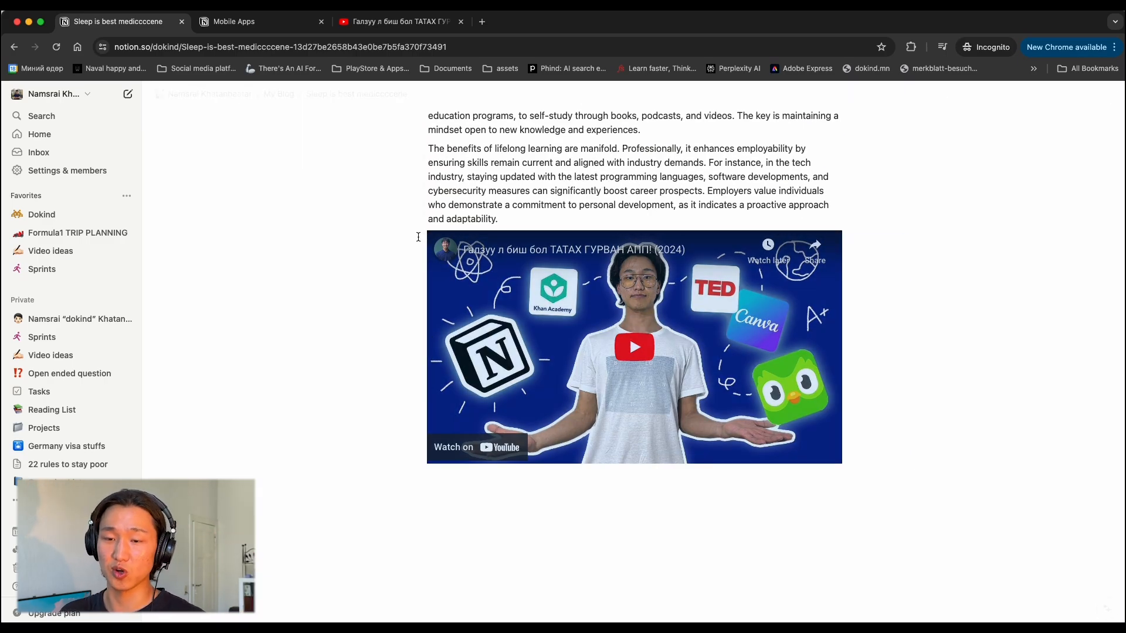
pyautogui.click(421, 238)
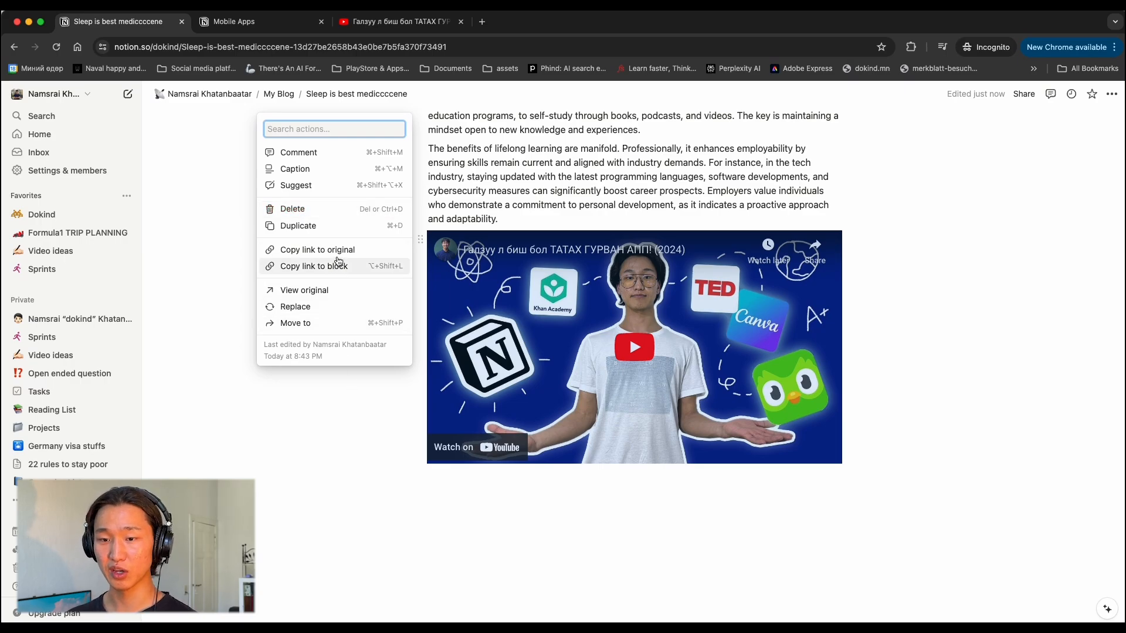
pyautogui.scroll(10, 351, 352)
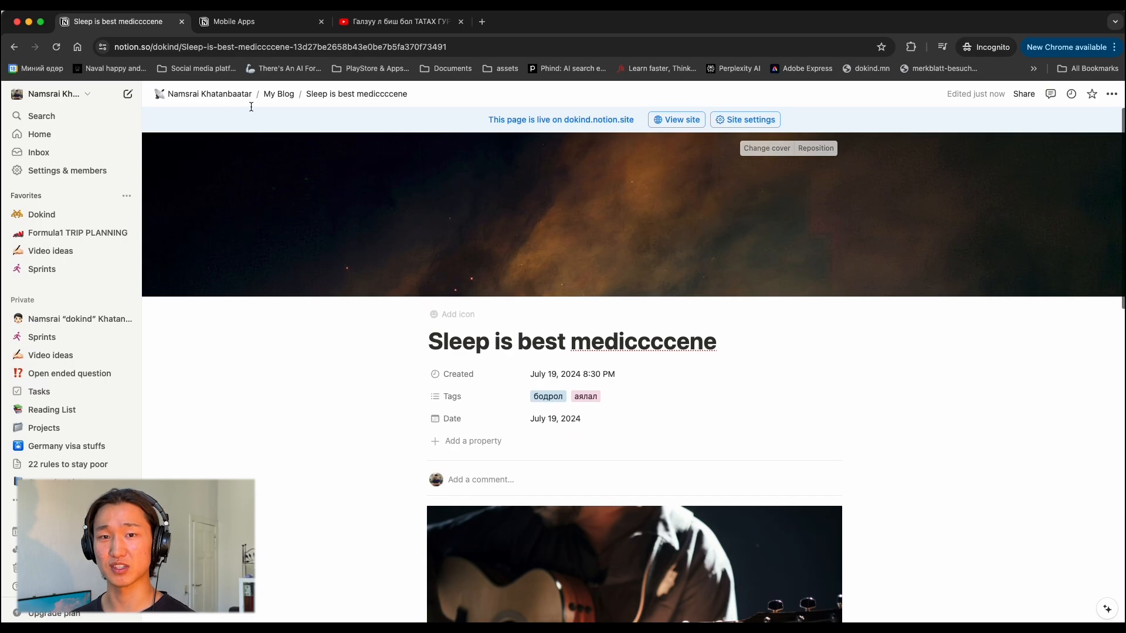
# Step: Paste the video below the My Projects gallery on the main resume page as a synced block
pyautogui.click(241, 98)
pyautogui.scroll(-15, 404, 294)
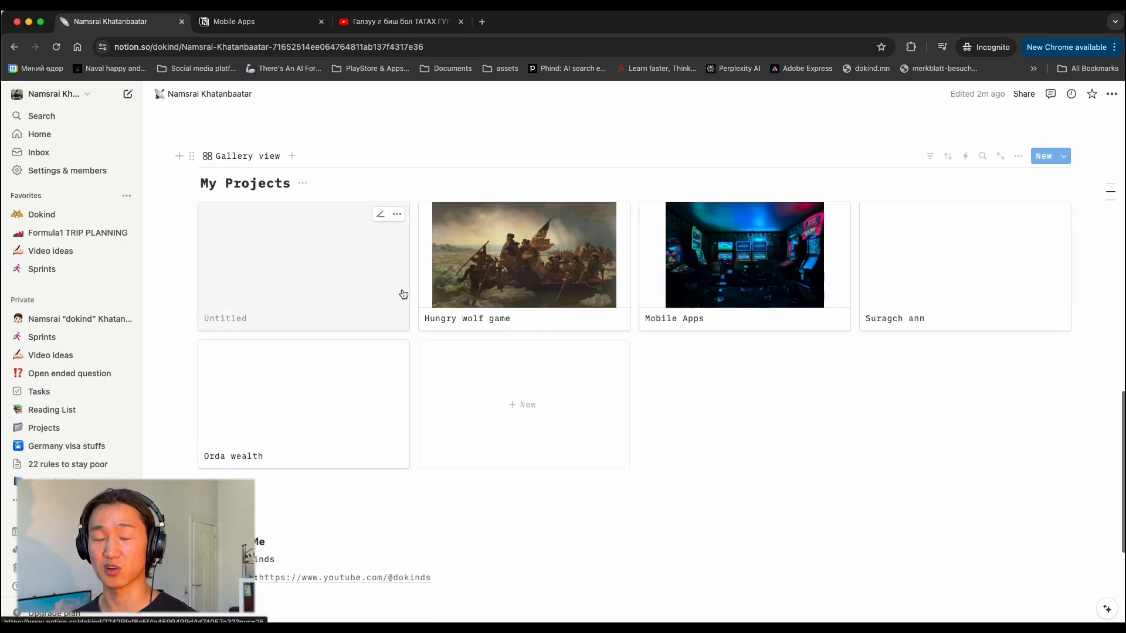
pyautogui.scroll(1, 404, 294)
pyautogui.scroll(-5, 403, 294)
pyautogui.click(314, 256)
pyautogui.press('super+v')
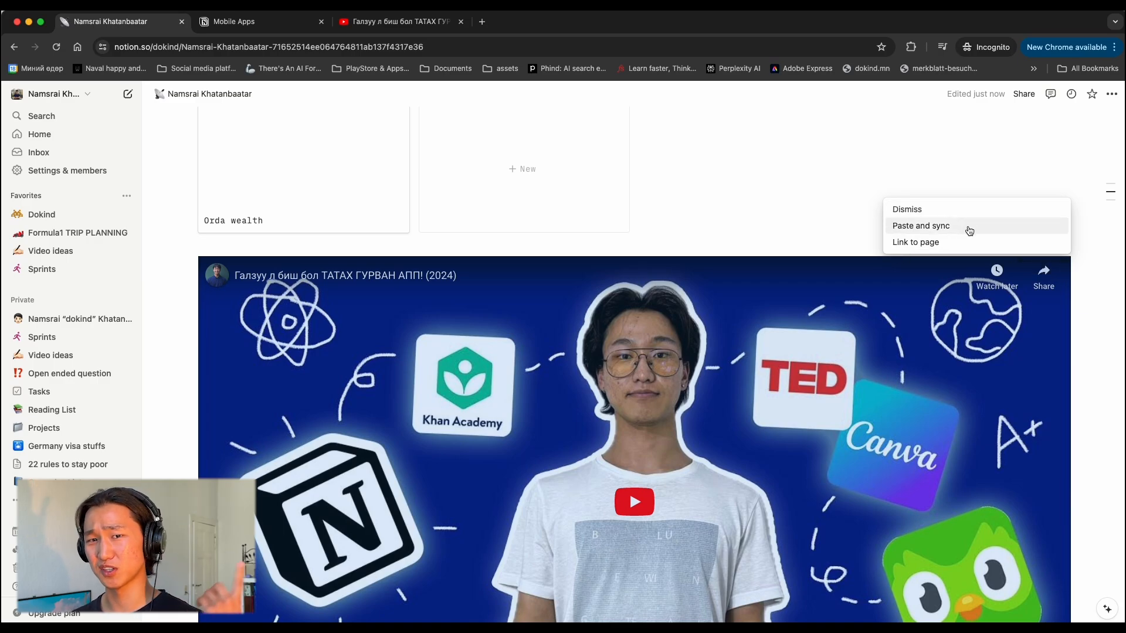
pyautogui.click(969, 228)
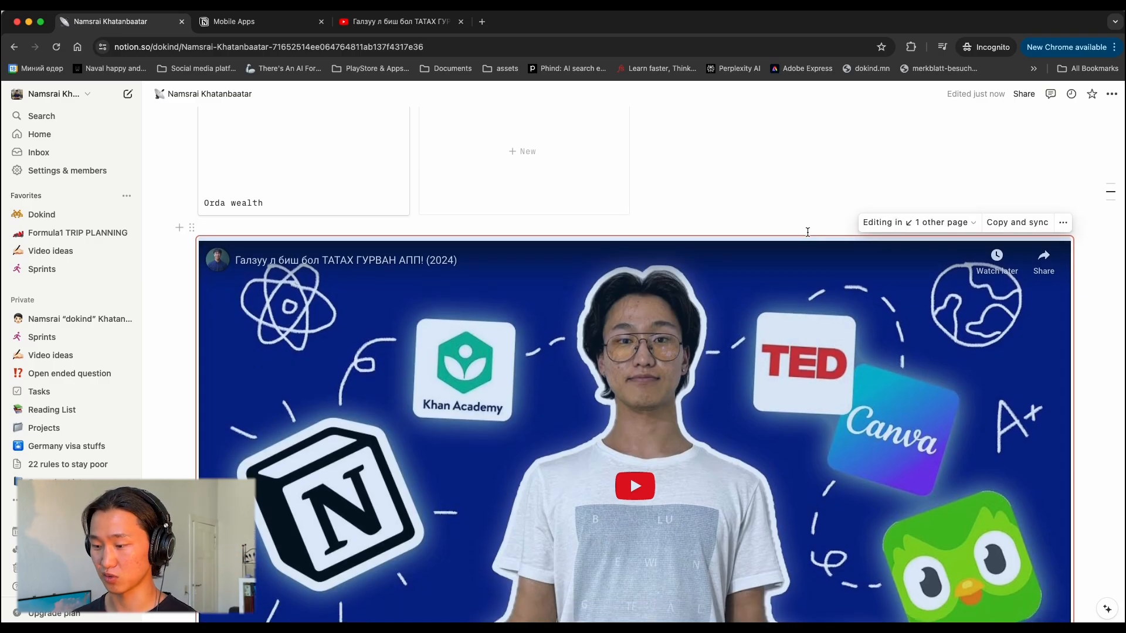
pyautogui.scroll(-3, 807, 232)
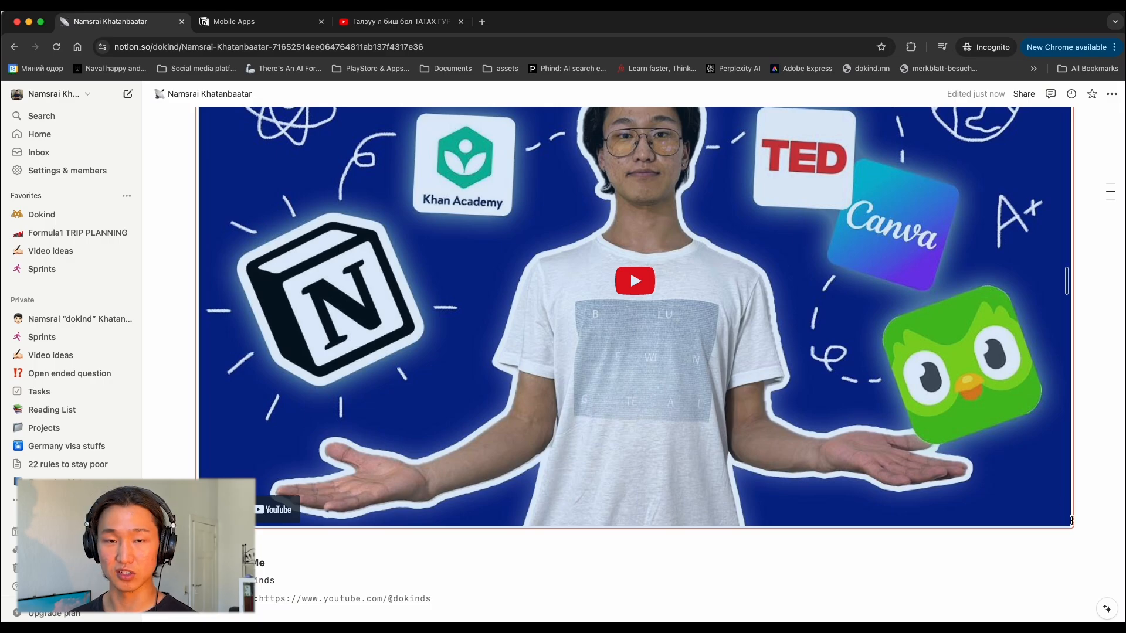
pyautogui.scroll(20, 1067, 524)
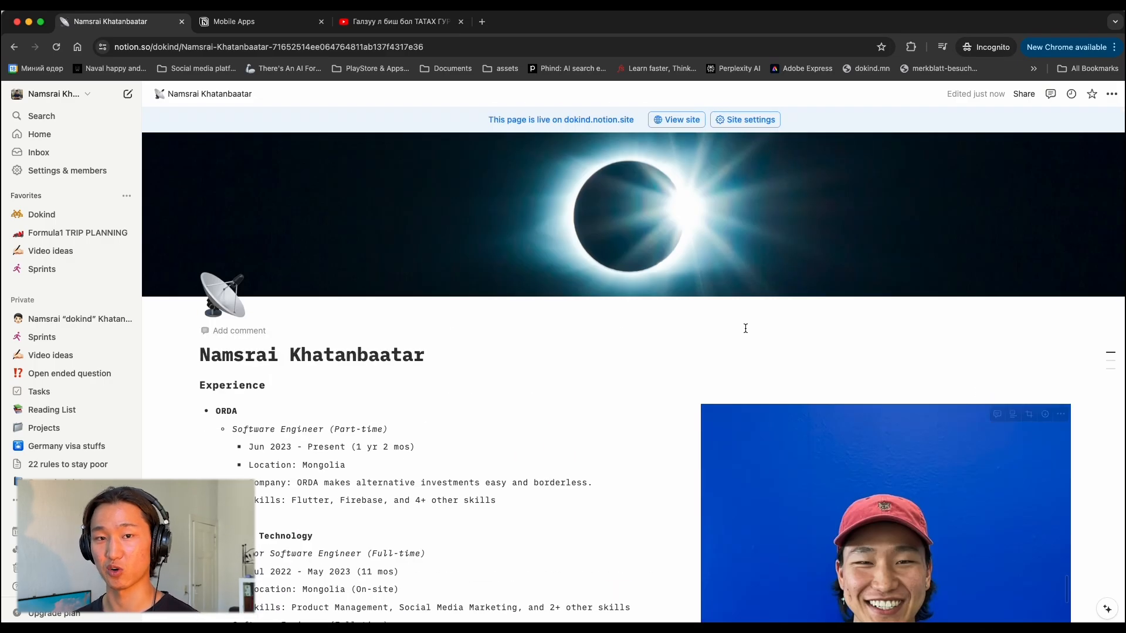
# Step: Check the embedded YouTube video in the live Sleep is best mediccccene post, then return to the editor
pyautogui.click(676, 121)
pyautogui.scroll(-10, 223, 269)
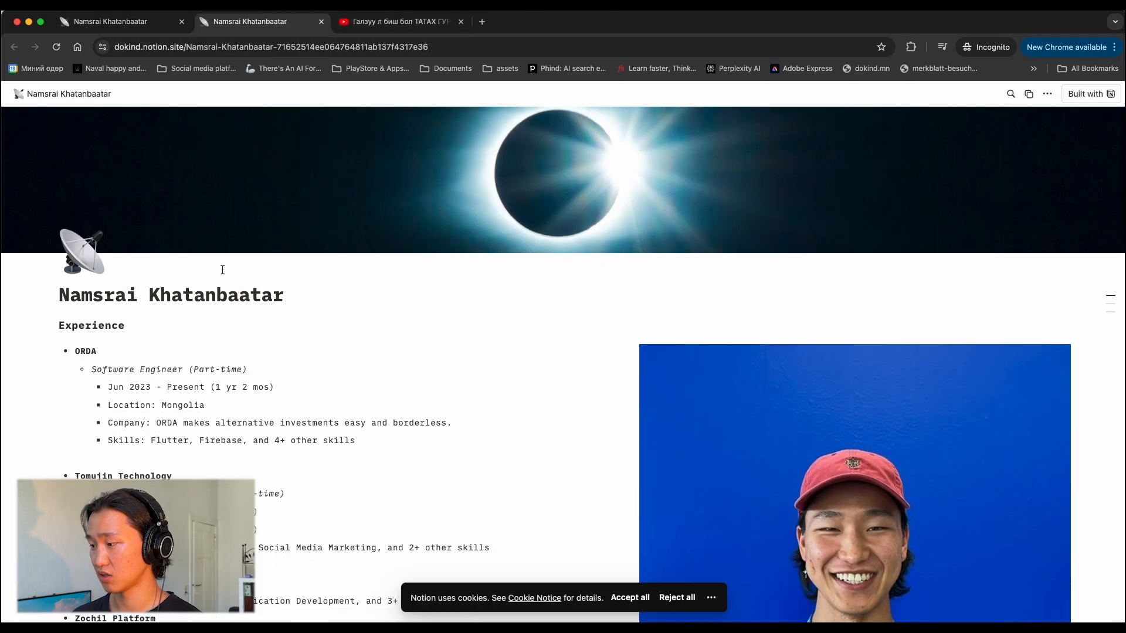
pyautogui.scroll(-12, 224, 269)
pyautogui.scroll(15, 50, 292)
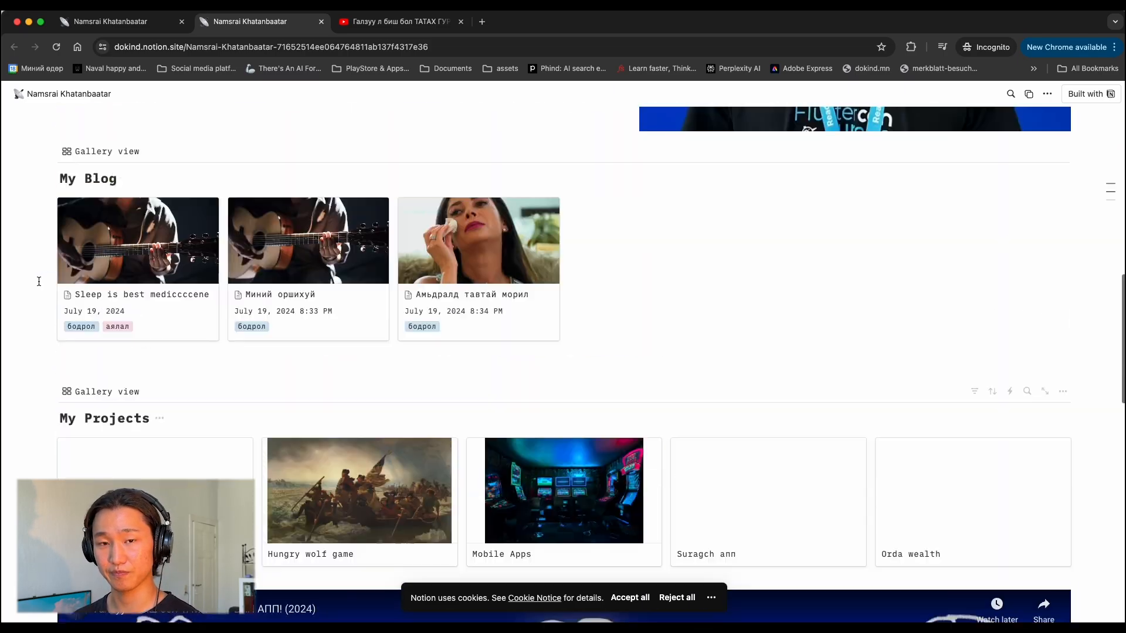
pyautogui.click(138, 413)
pyautogui.scroll(-10, 420, 301)
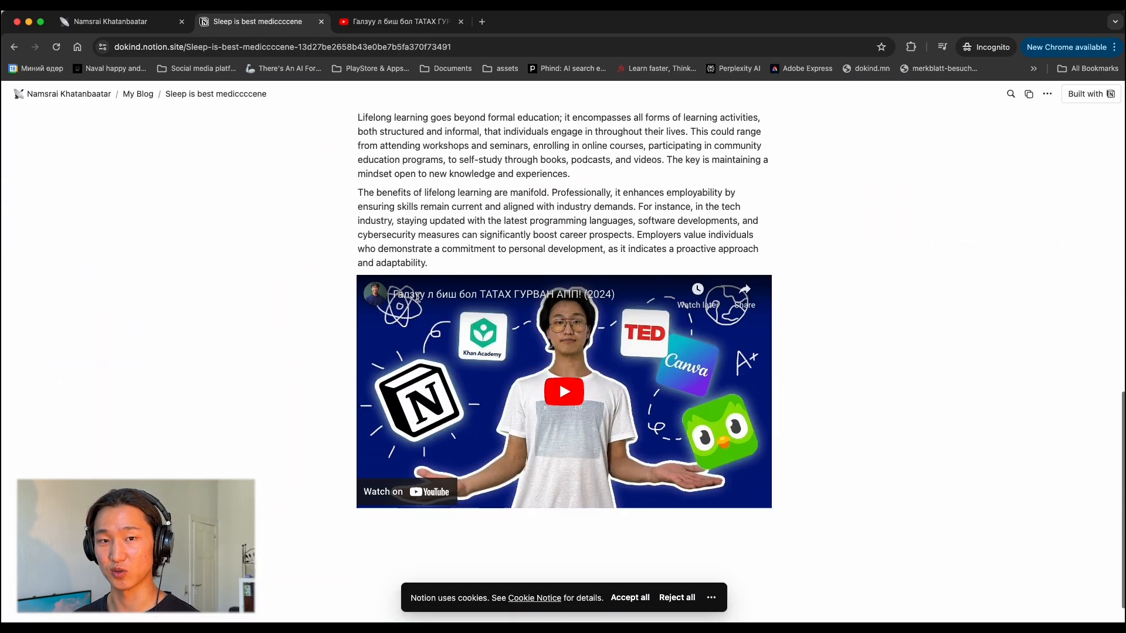
pyautogui.scroll(10, 420, 302)
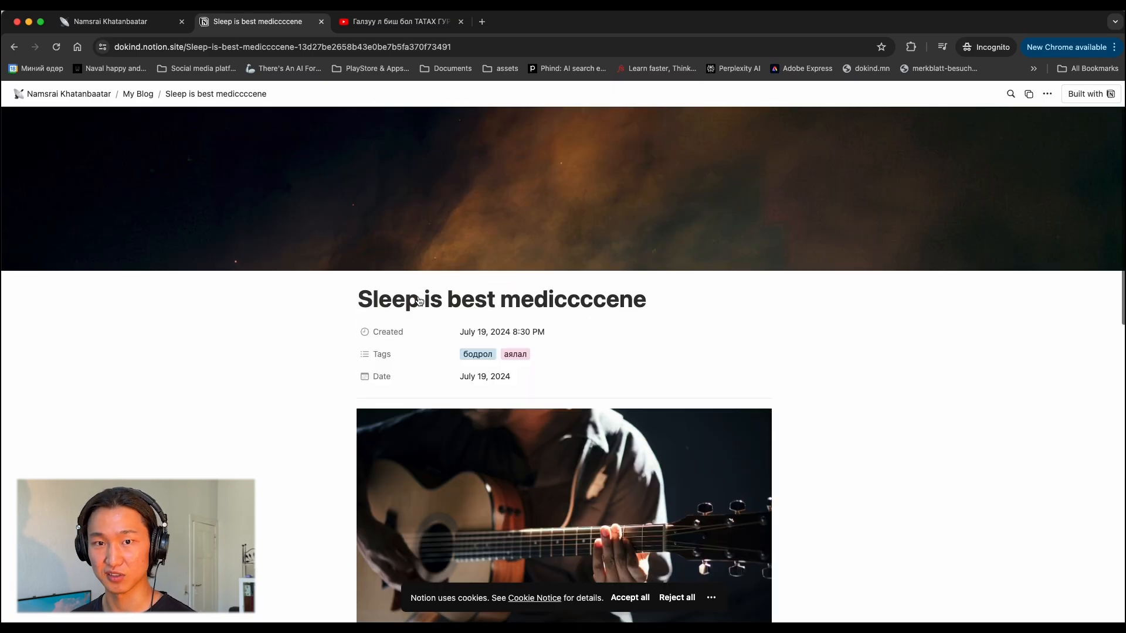
pyautogui.click(117, 21)
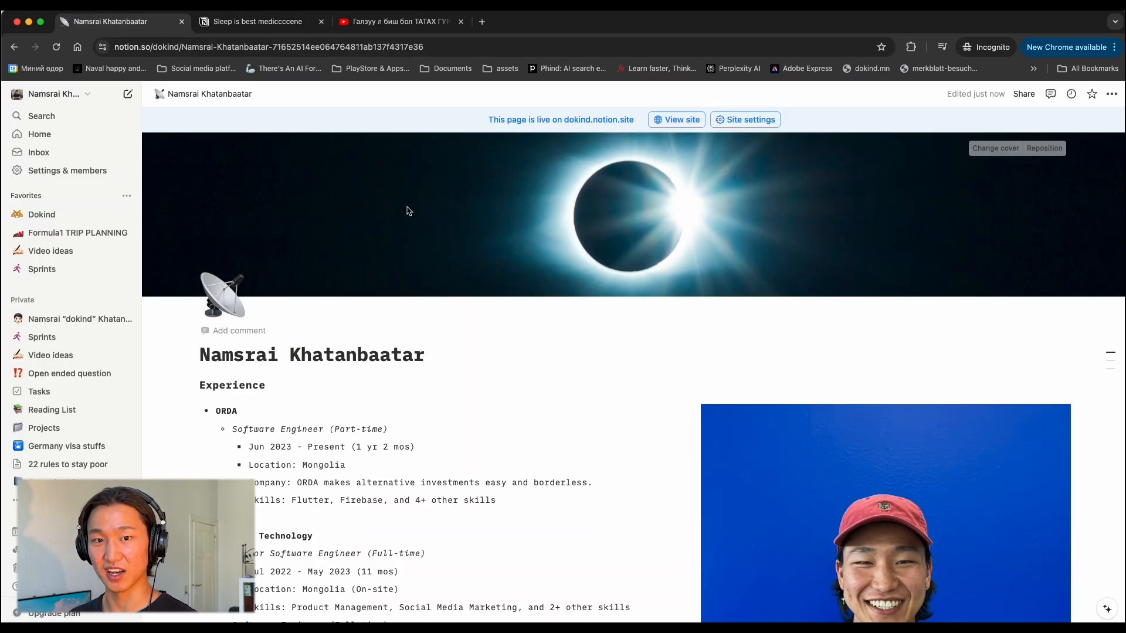